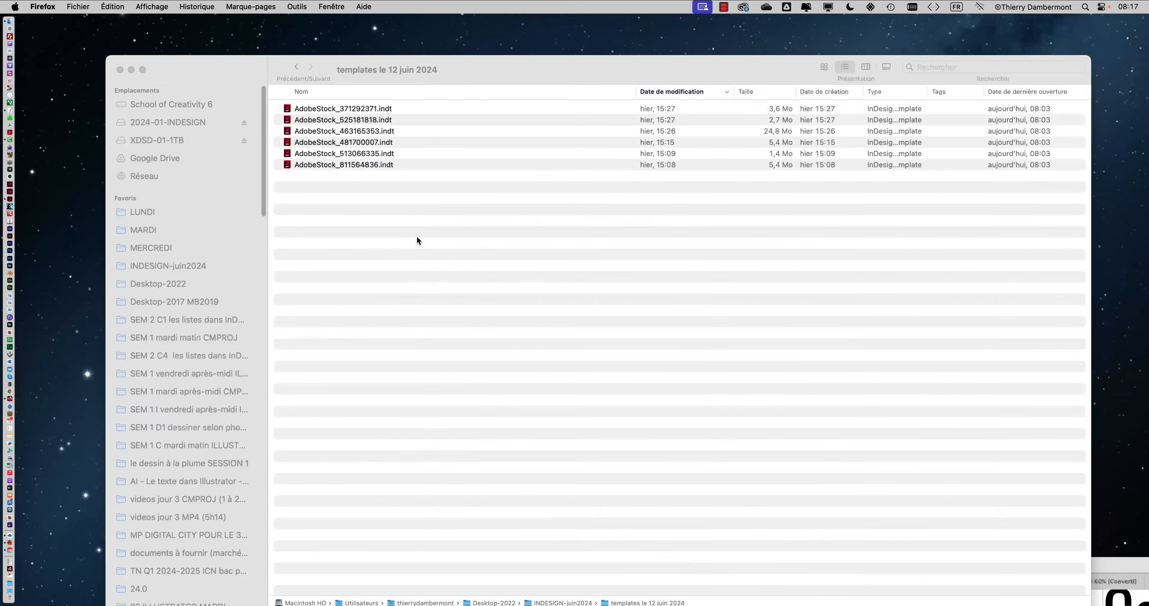
Step: Shrink and reposition the Finder window around the template list, widen the name column, and select AdobeStock_371292371.indt
{"action": "left_click", "coordinate": [418, 243]}
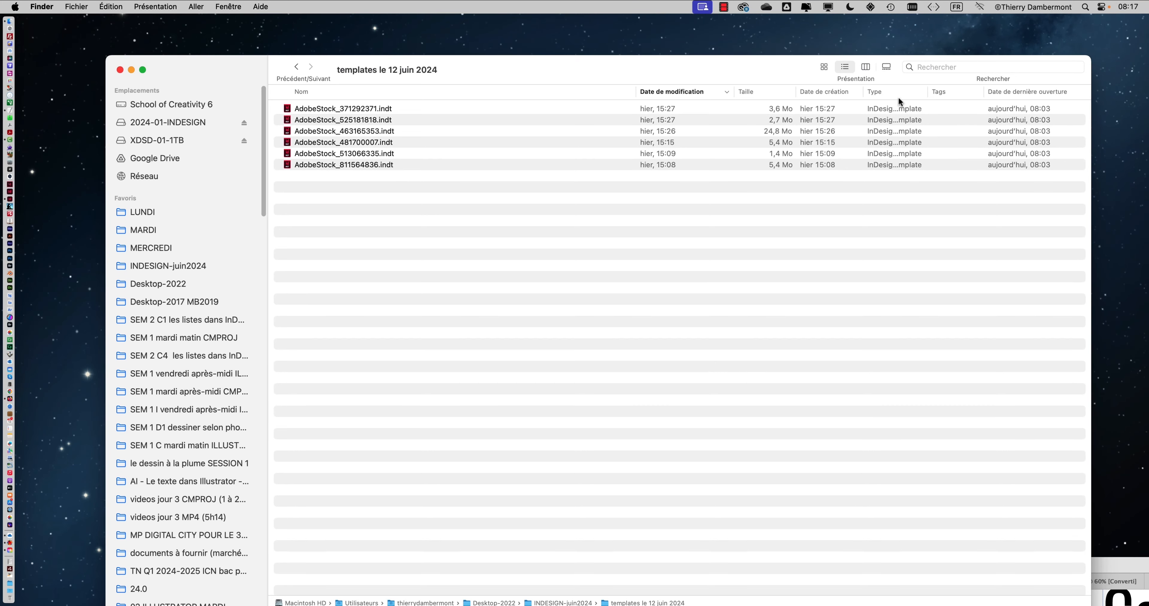
{"action": "left_click_drag", "start_coordinate": [691, 66], "coordinate": [682, 30]}
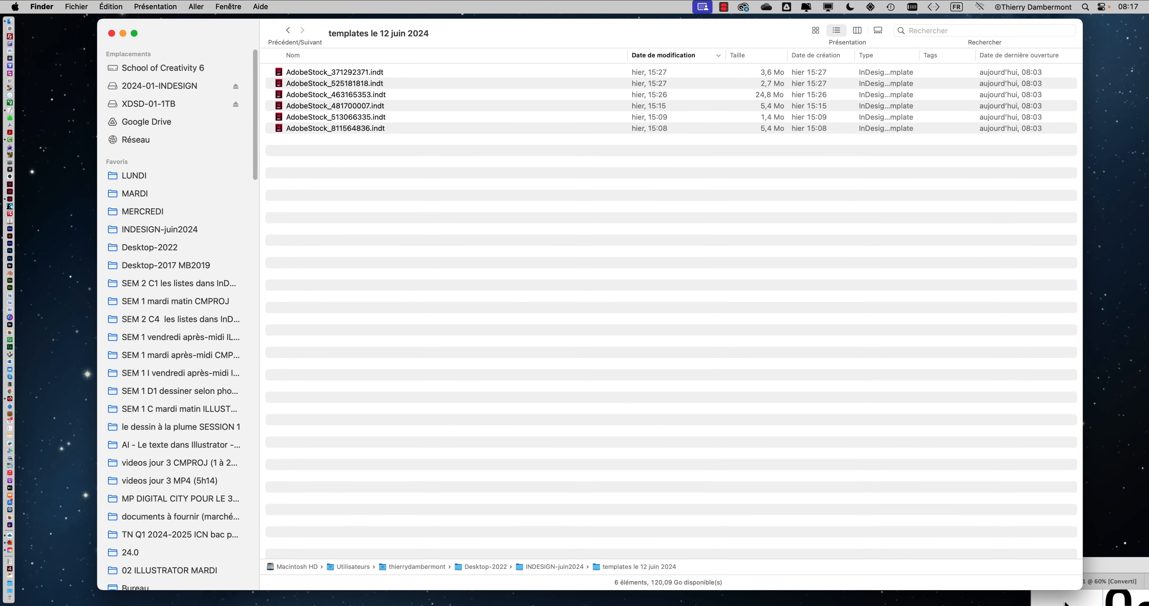
{"action": "left_click_drag", "start_coordinate": [1076, 588], "coordinate": [851, 183]}
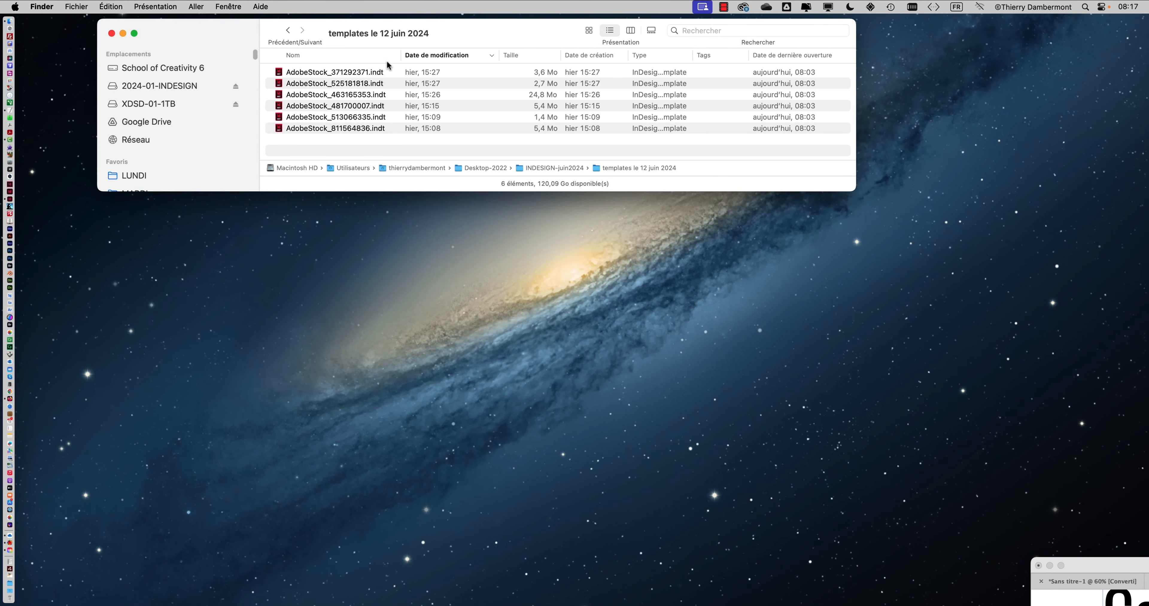
{"action": "left_click_drag", "start_coordinate": [401, 59], "coordinate": [470, 59]}
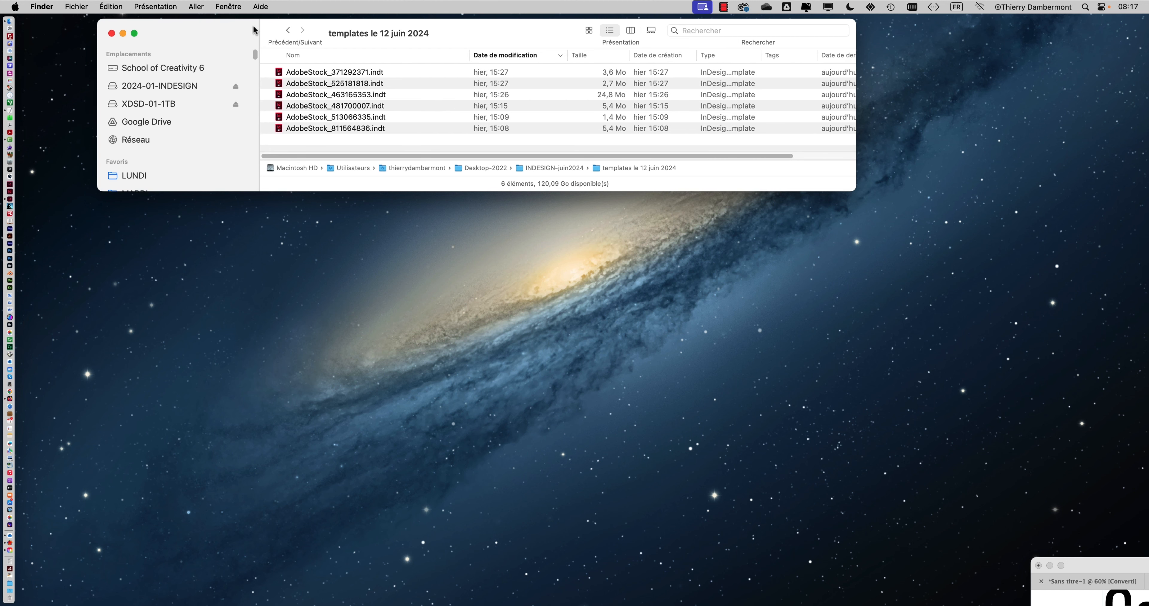
{"action": "left_click_drag", "start_coordinate": [244, 28], "coordinate": [310, 126]}
{"action": "left_click", "coordinate": [435, 172]}
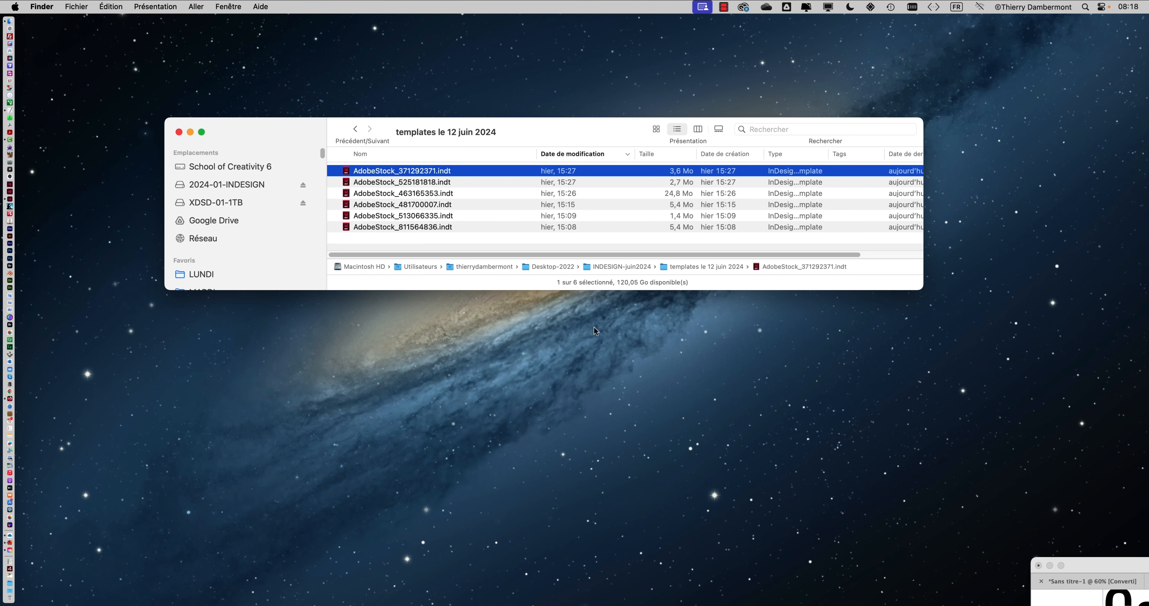
Step: Switch to InDesign, create a Lettre print document of 215,9 x 279,4 mm, and move the Layers panel off its page
{"action": "key", "text": "super+Tab"}
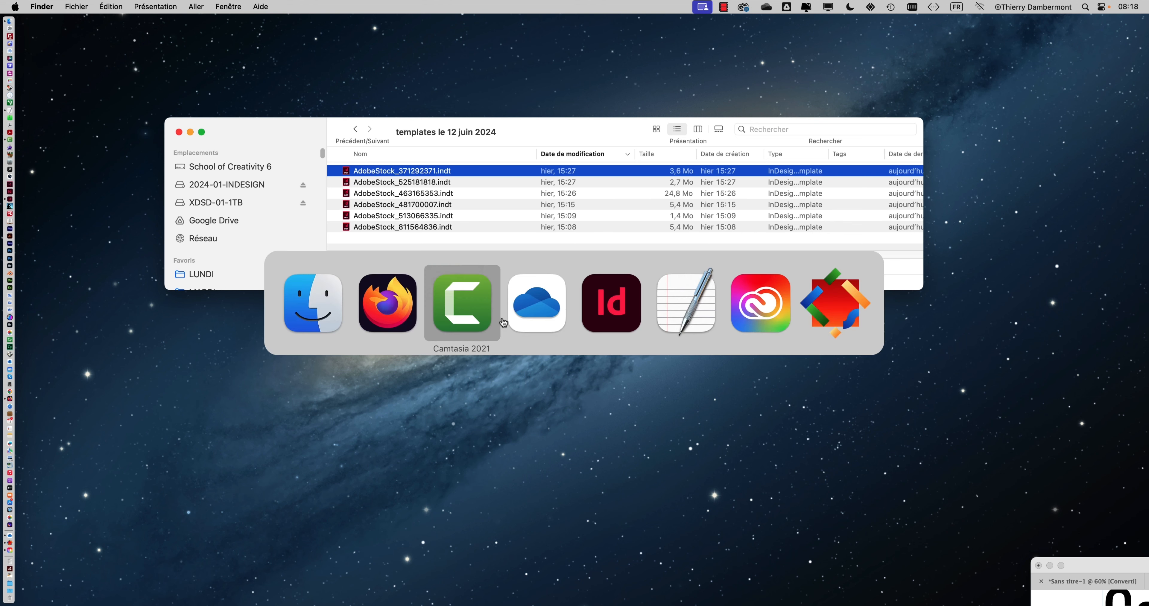
{"action": "left_click", "coordinate": [593, 318]}
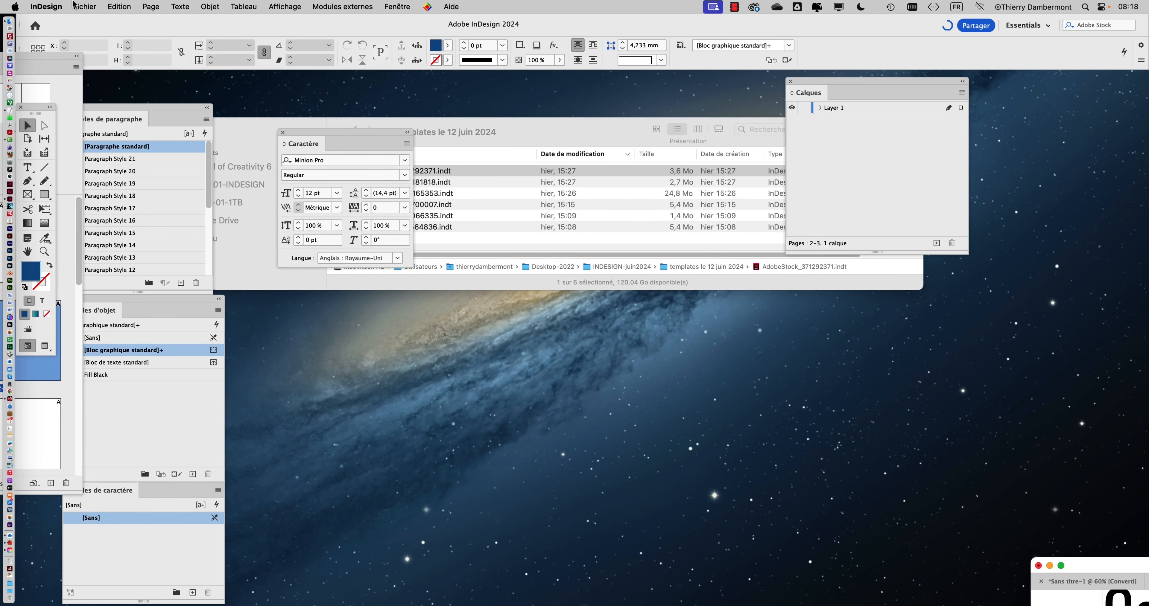
{"action": "left_click", "coordinate": [84, 9]}
{"action": "mouse_move", "coordinate": [88, 23]}
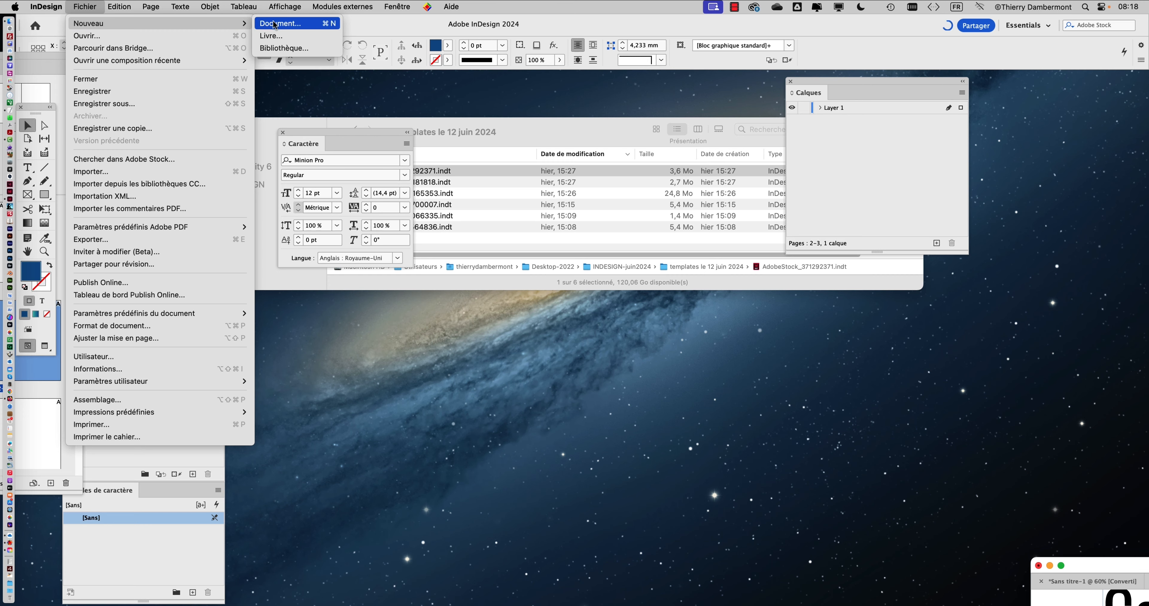
{"action": "left_click", "coordinate": [274, 25]}
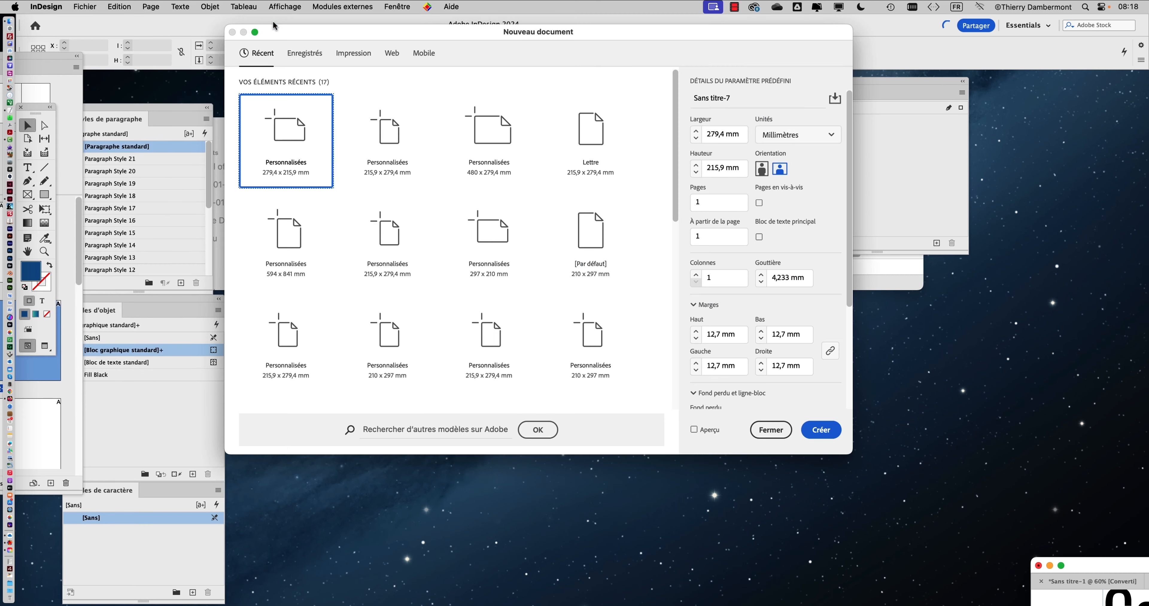
{"action": "left_click", "coordinate": [355, 56]}
{"action": "left_click", "coordinate": [388, 134]}
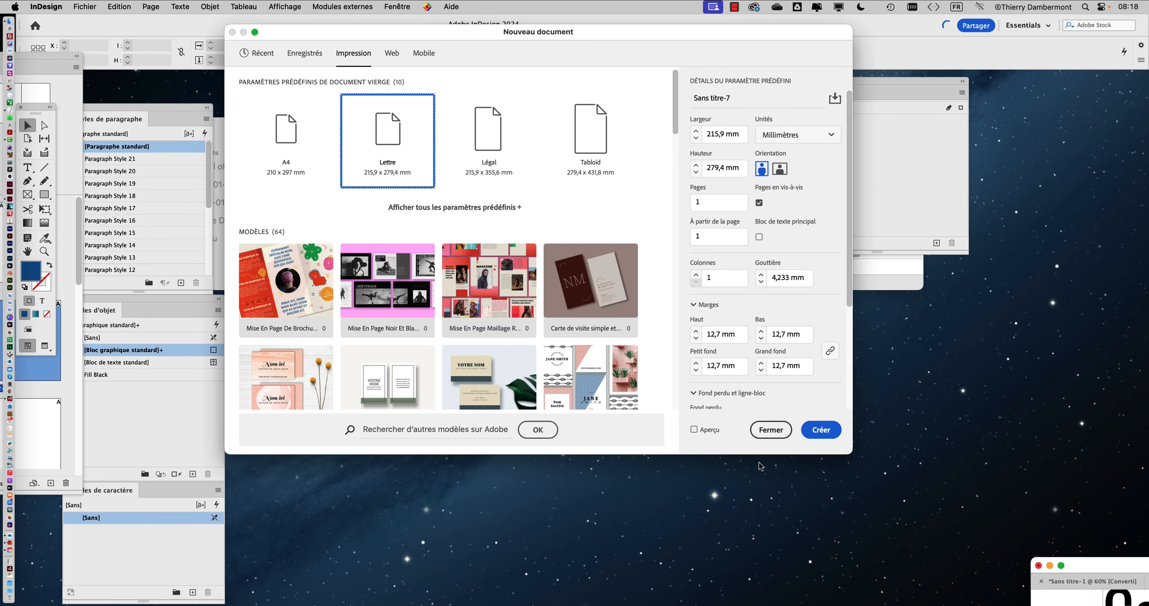
{"action": "left_click", "coordinate": [820, 430]}
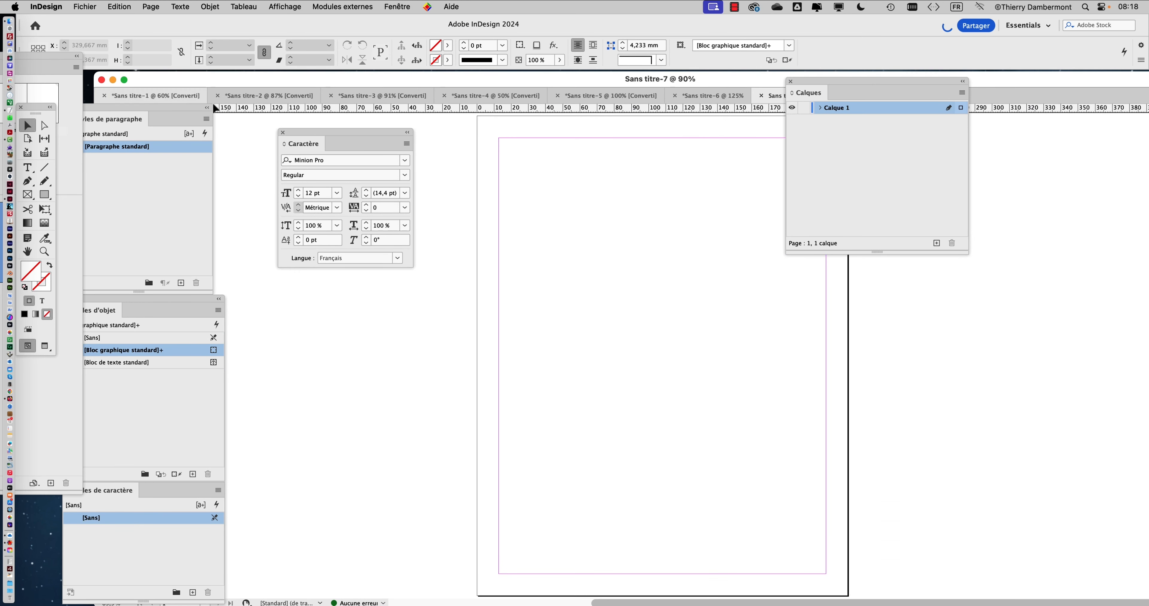
{"action": "left_click_drag", "start_coordinate": [208, 85], "coordinate": [188, 84]}
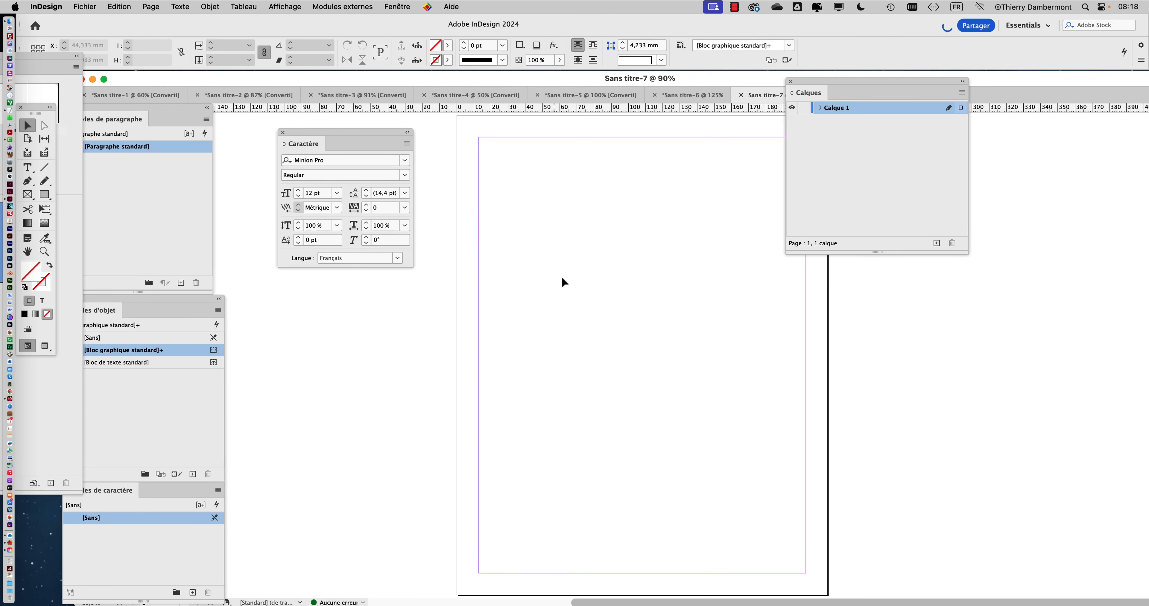
{"action": "left_click_drag", "start_coordinate": [805, 83], "coordinate": [903, 114]}
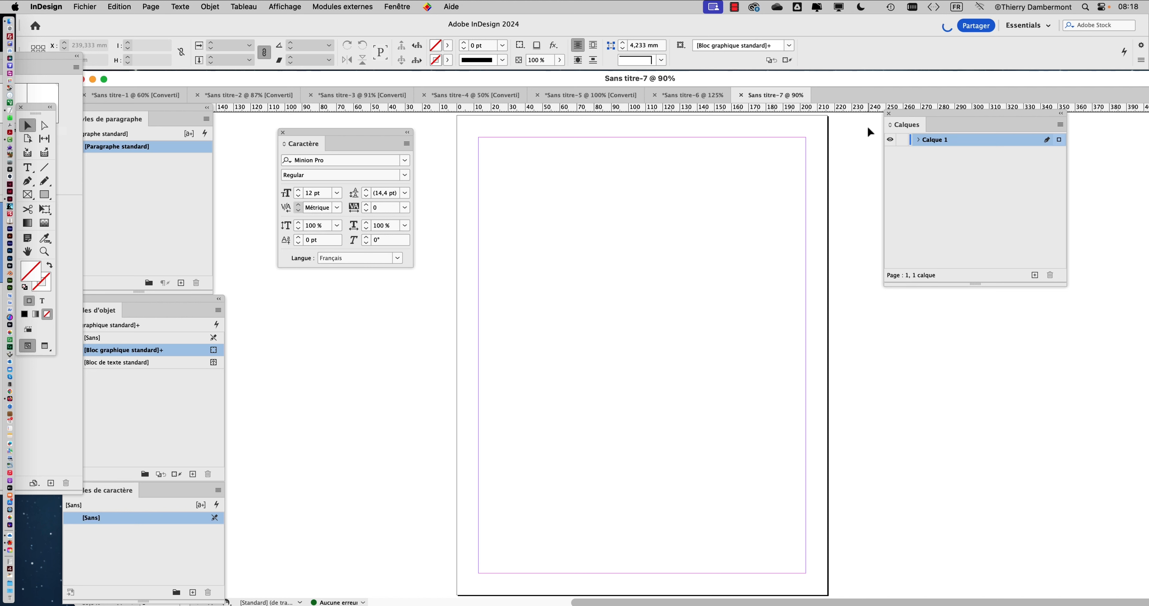
Step: Draw a square graphic frame of about 43,3 mm from the page's top-left margin corner, and delete it
{"action": "left_click", "coordinate": [27, 195]}
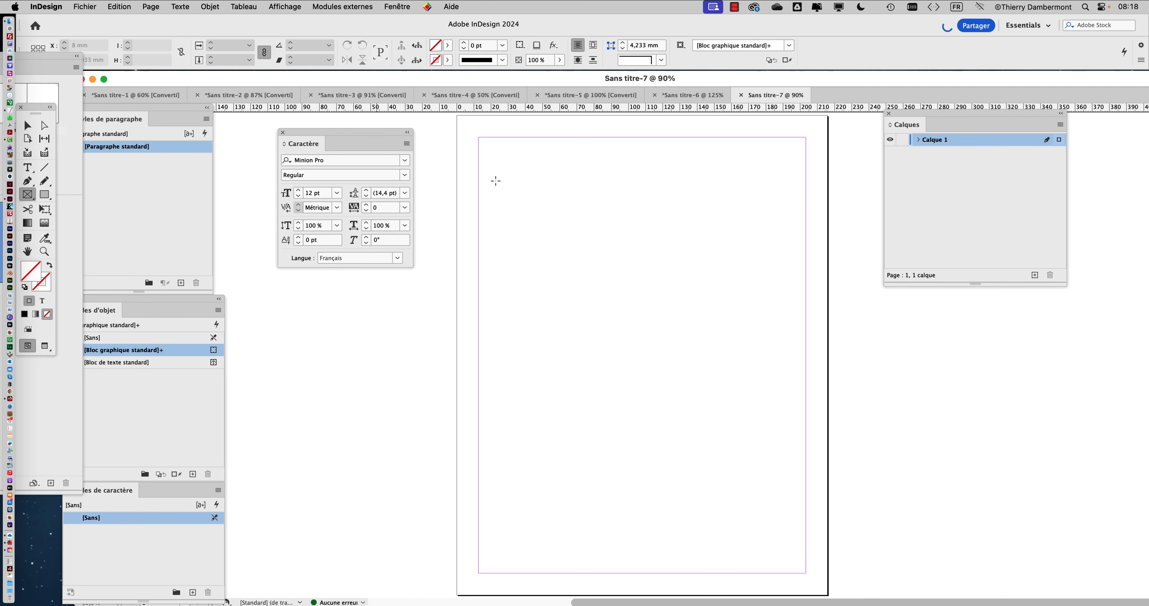
{"action": "left_click_drag", "start_coordinate": [482, 139], "coordinate": [559, 211]}
{"action": "left_click", "coordinate": [28, 126]}
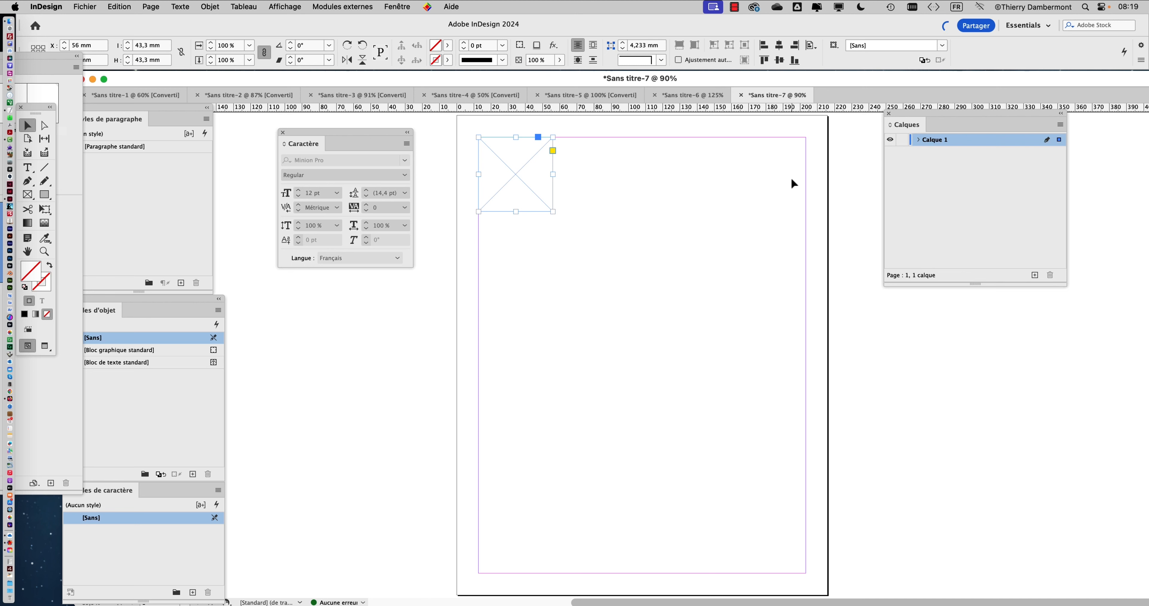
{"action": "key", "text": "Delete"}
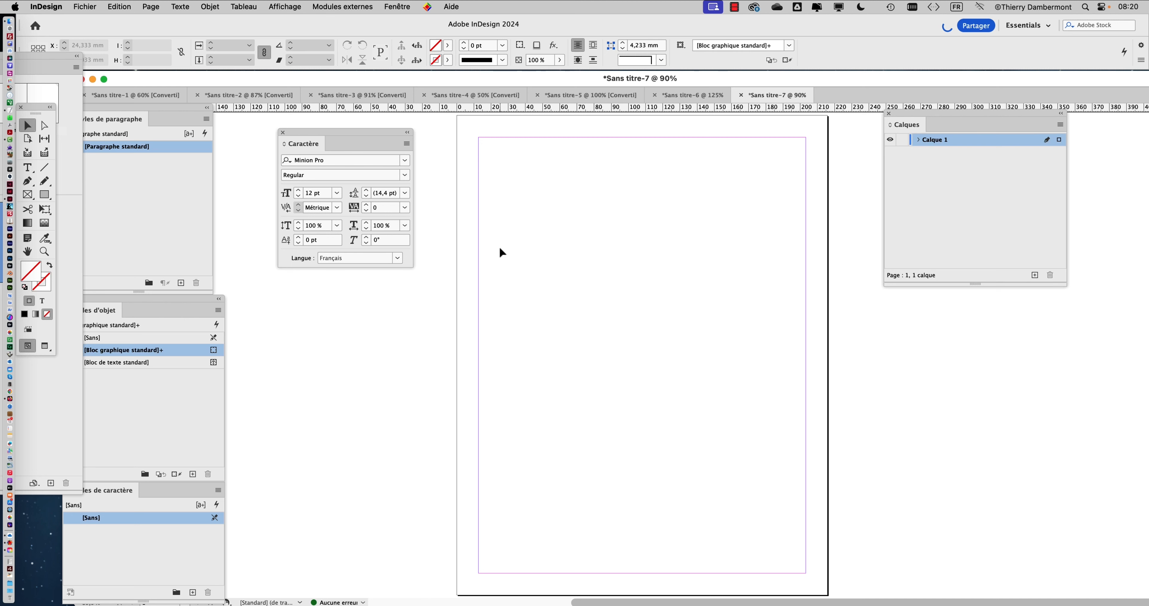
Step: Choose the Modèle InDesign 2024 format for saving the document under a new name, and cancel the save
{"action": "left_click", "coordinate": [89, 7]}
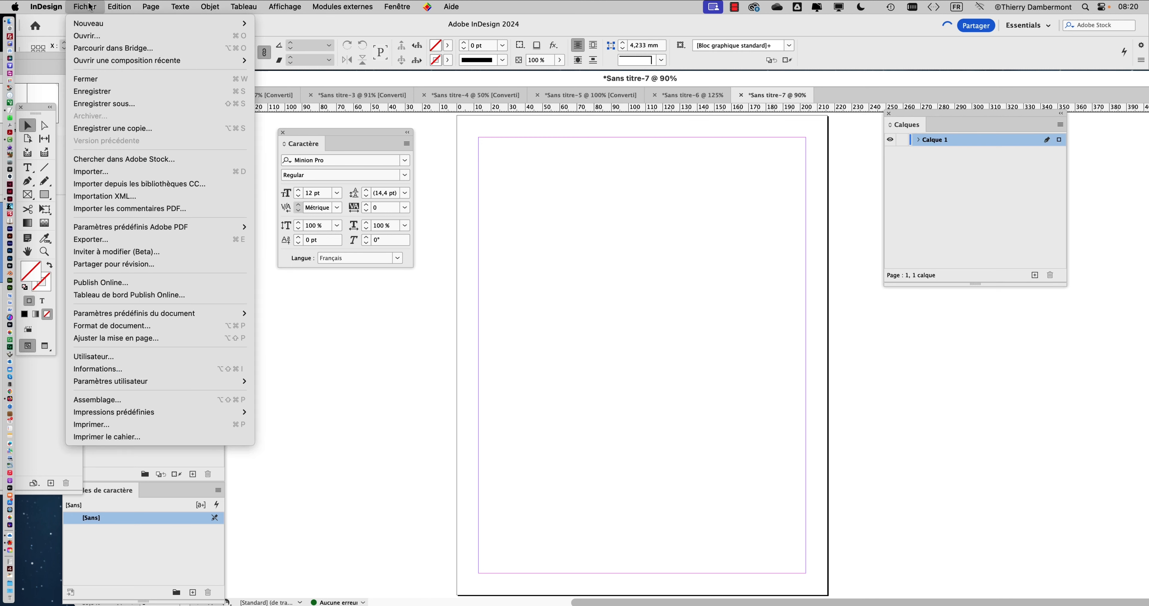
{"action": "left_click", "coordinate": [118, 108]}
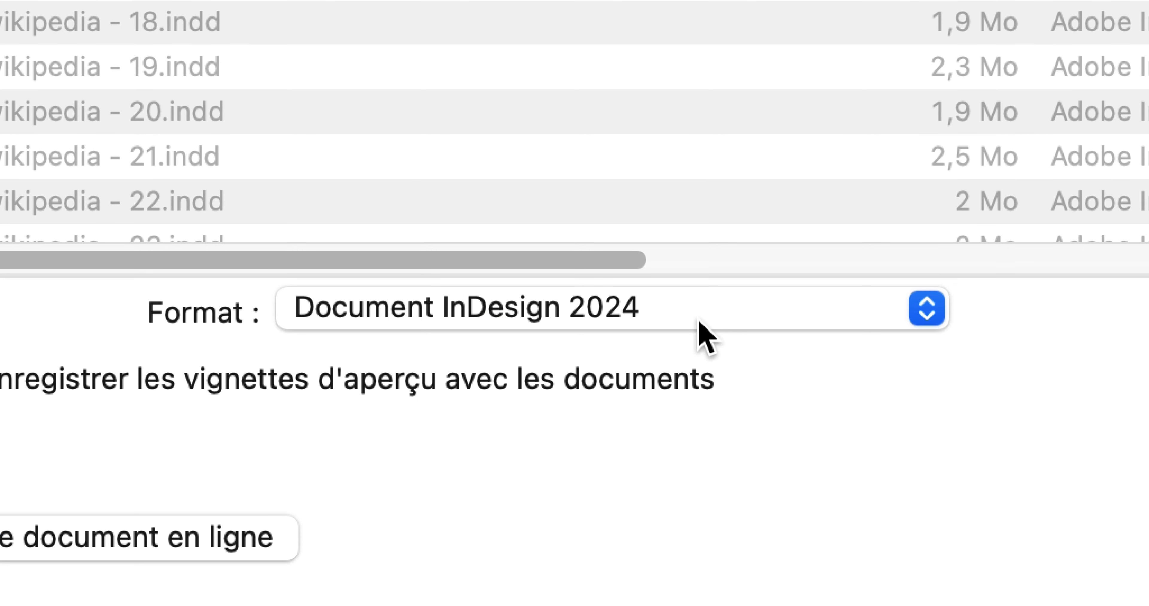
{"action": "left_click", "coordinate": [700, 323]}
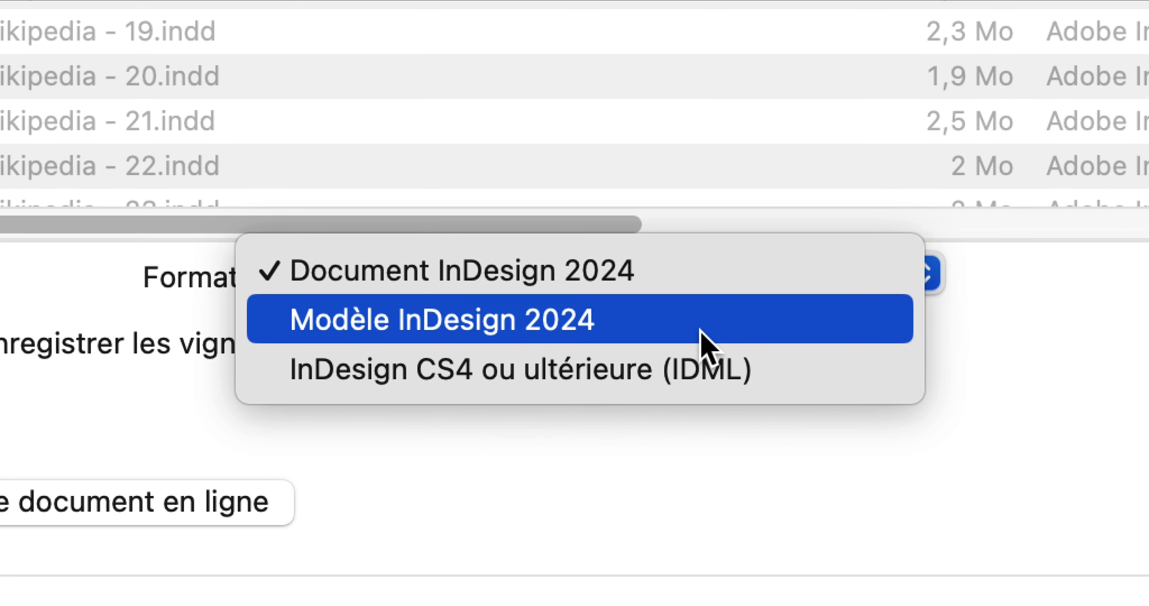
{"action": "left_click", "coordinate": [701, 332]}
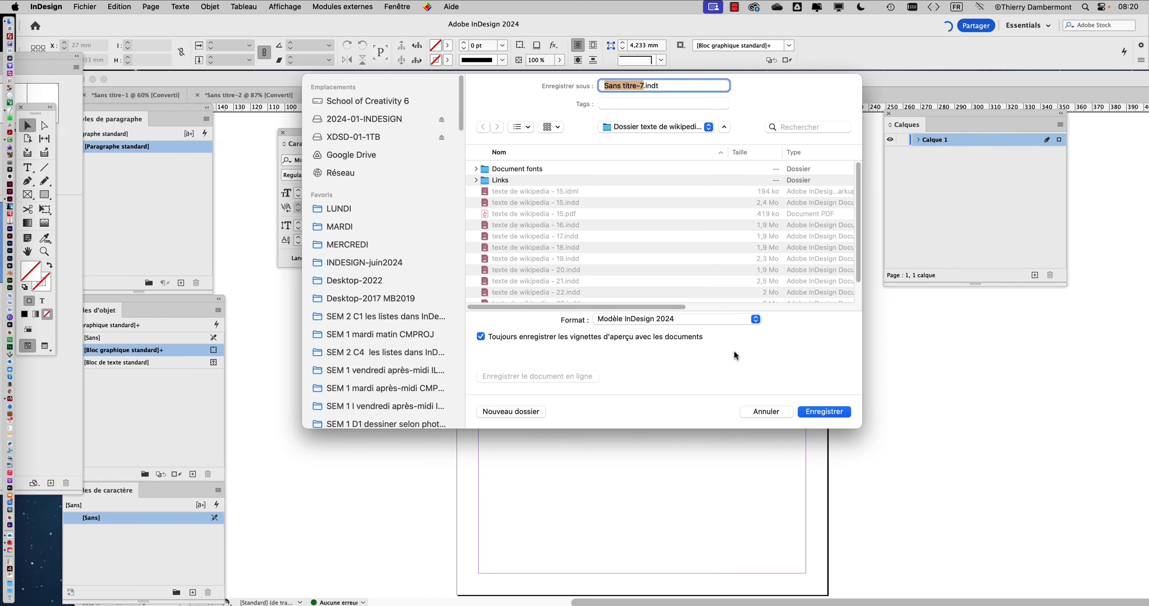
{"action": "left_click", "coordinate": [773, 418]}
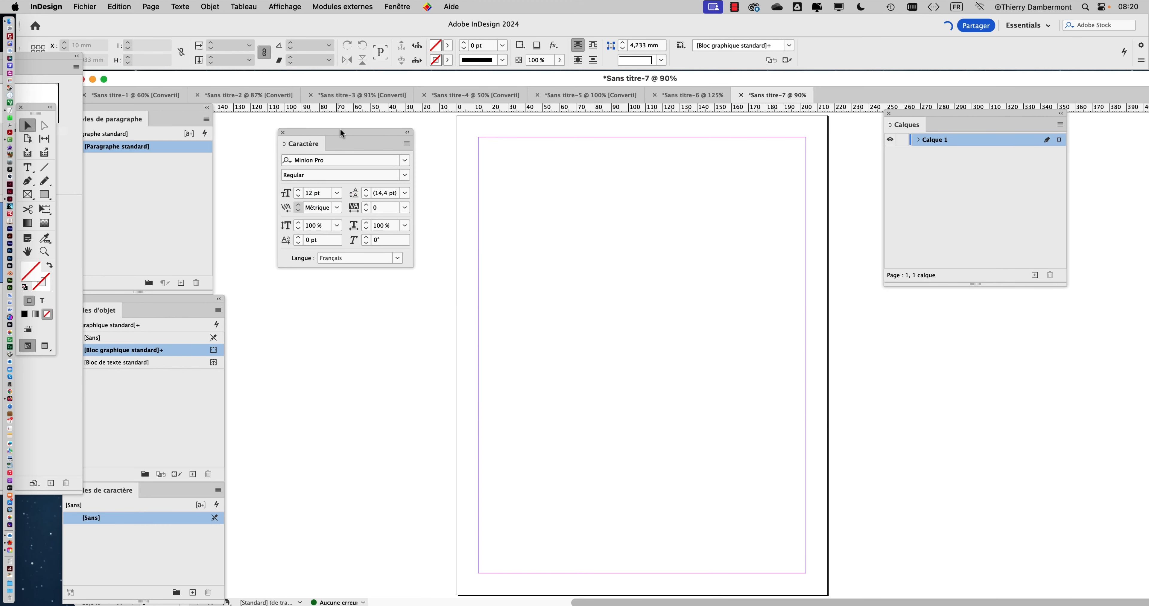
Step: Reposition the Character panel and place the toolbox beside the page's top-left corner, with the Rectangle Frame tool active
{"action": "left_click_drag", "start_coordinate": [340, 128], "coordinate": [327, 152]}
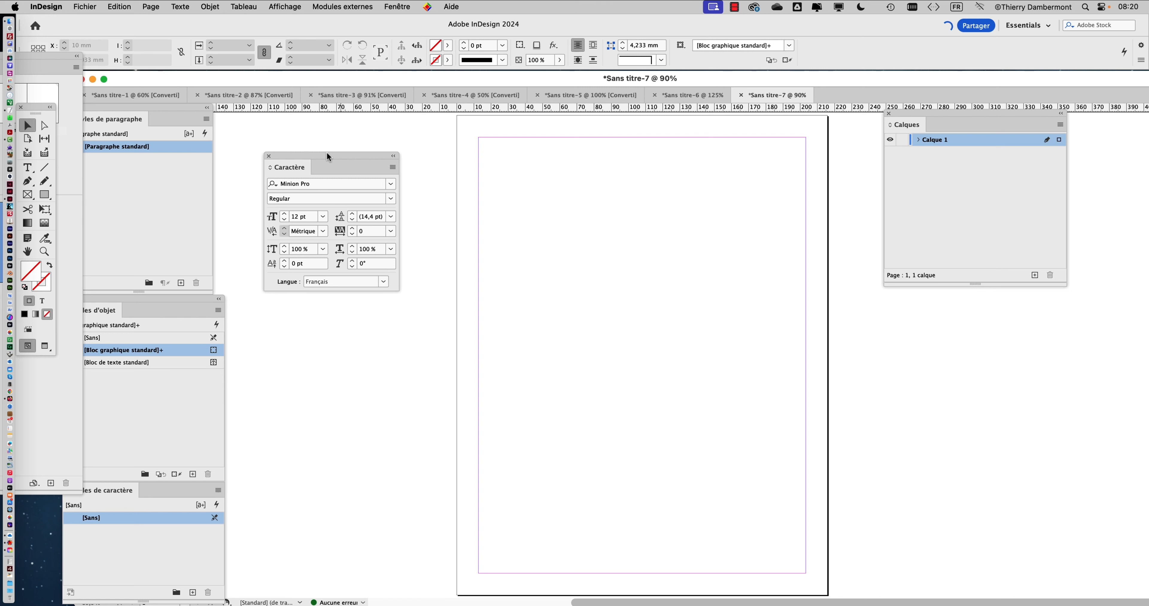
{"action": "left_click", "coordinate": [26, 196]}
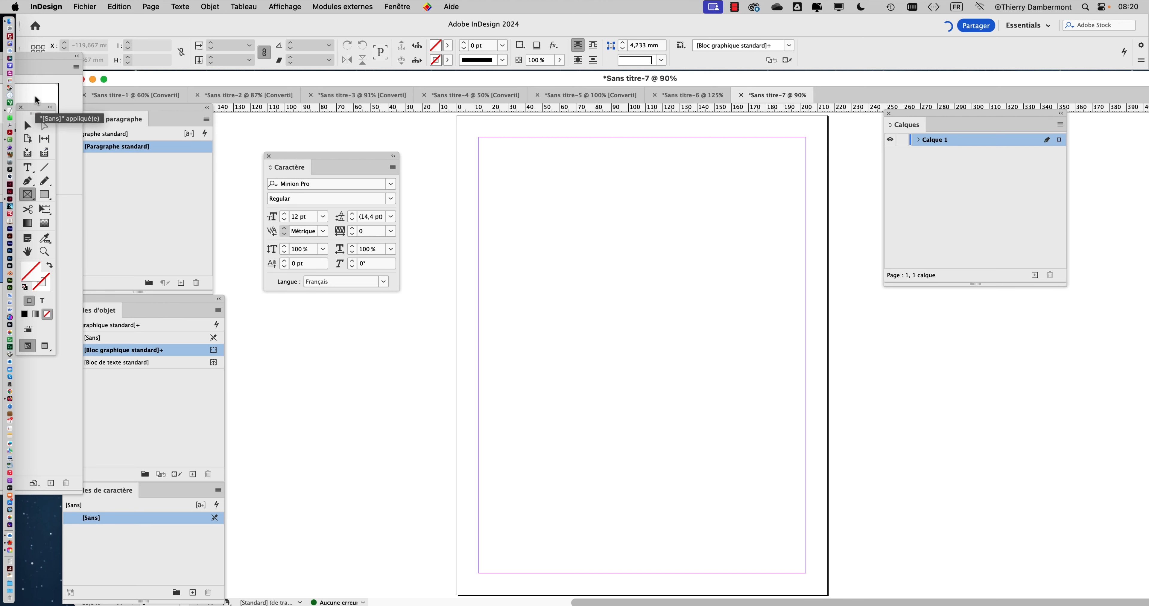
{"action": "left_click_drag", "start_coordinate": [35, 110], "coordinate": [433, 125]}
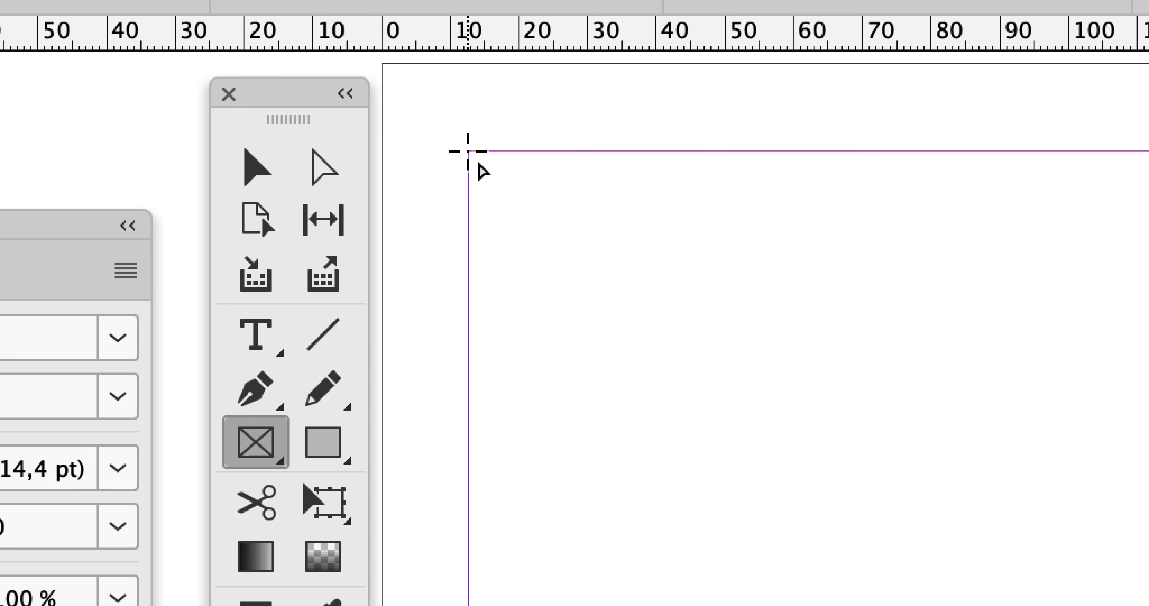
Step: Draw a square graphic frame of about 30,7 mm from the top-left margin corner, and move the Character panel and toolbox away from it
{"action": "left_click_drag", "start_coordinate": [469, 152], "coordinate": [494, 246]}
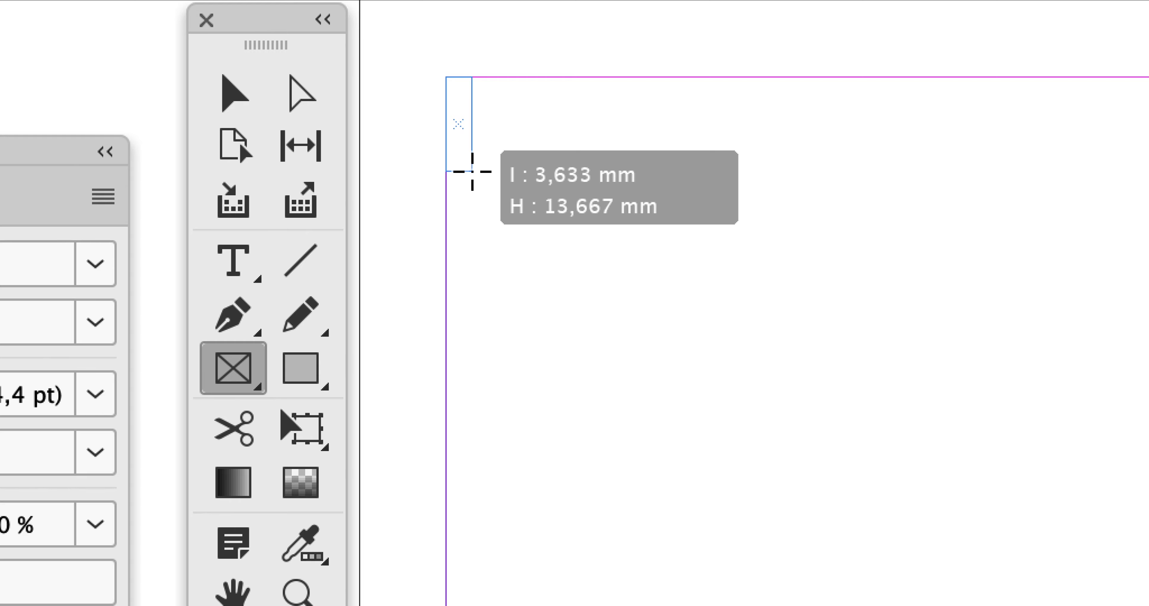
{"action": "left_click_drag", "start_coordinate": [472, 172], "coordinate": [603, 247]}
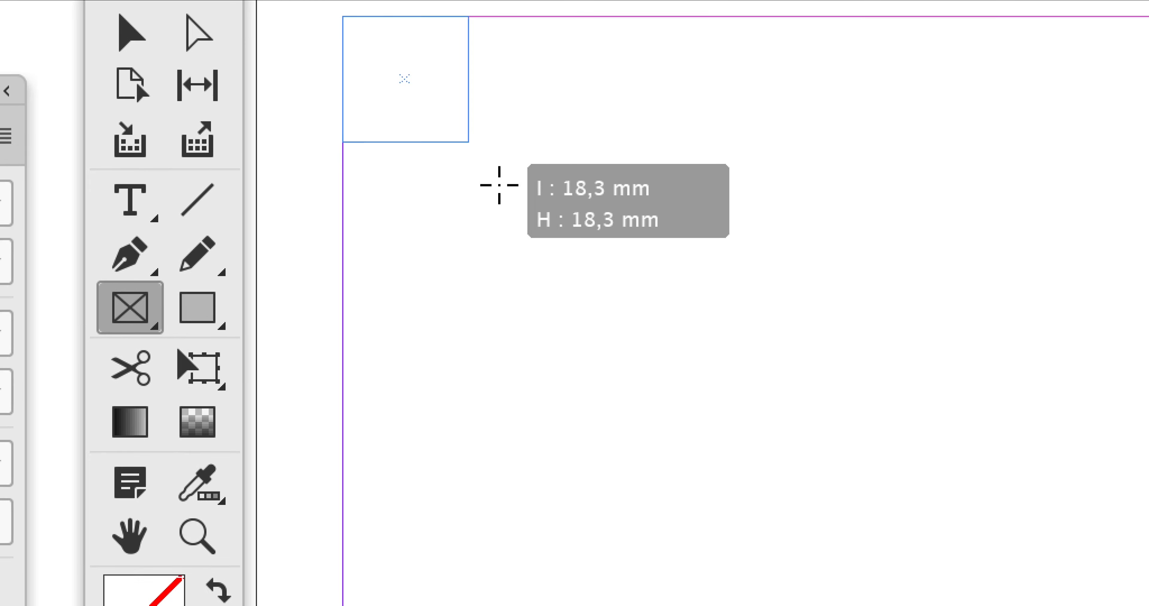
{"action": "left_click_drag", "start_coordinate": [500, 185], "coordinate": [581, 254]}
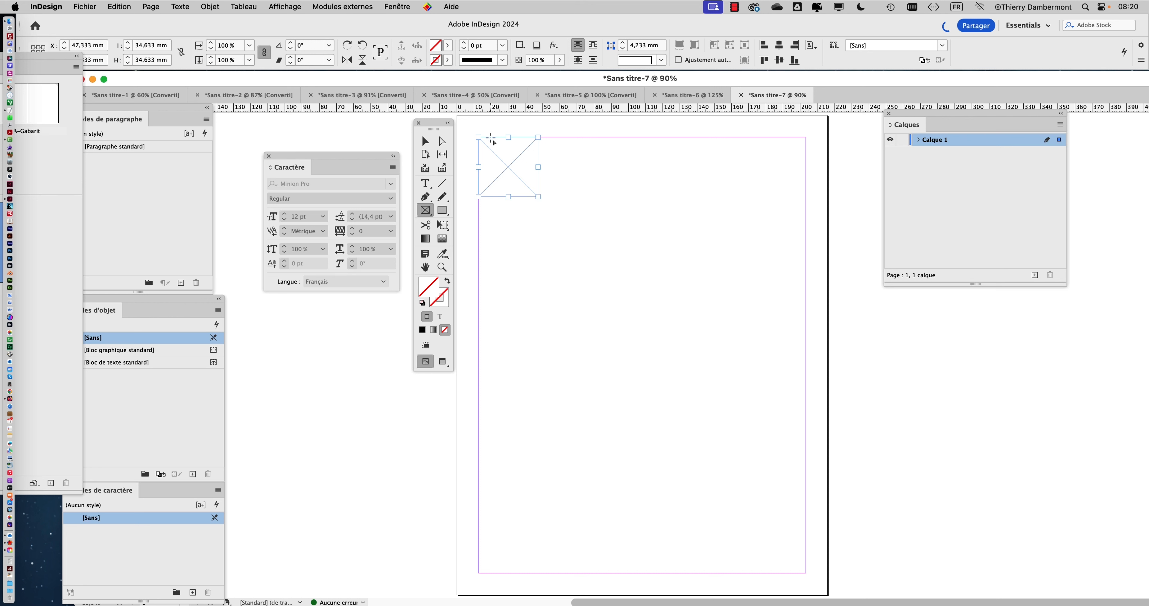
{"action": "key", "text": "super+z"}
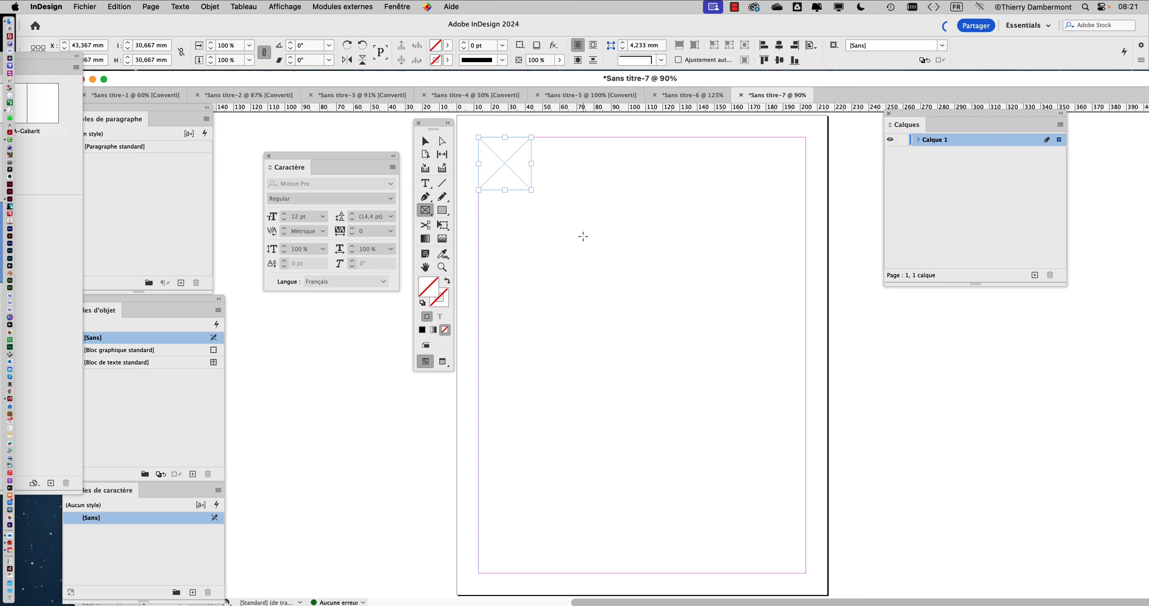
{"action": "left_click_drag", "start_coordinate": [359, 161], "coordinate": [359, 443]}
{"action": "left_click_drag", "start_coordinate": [432, 129], "coordinate": [388, 131]}
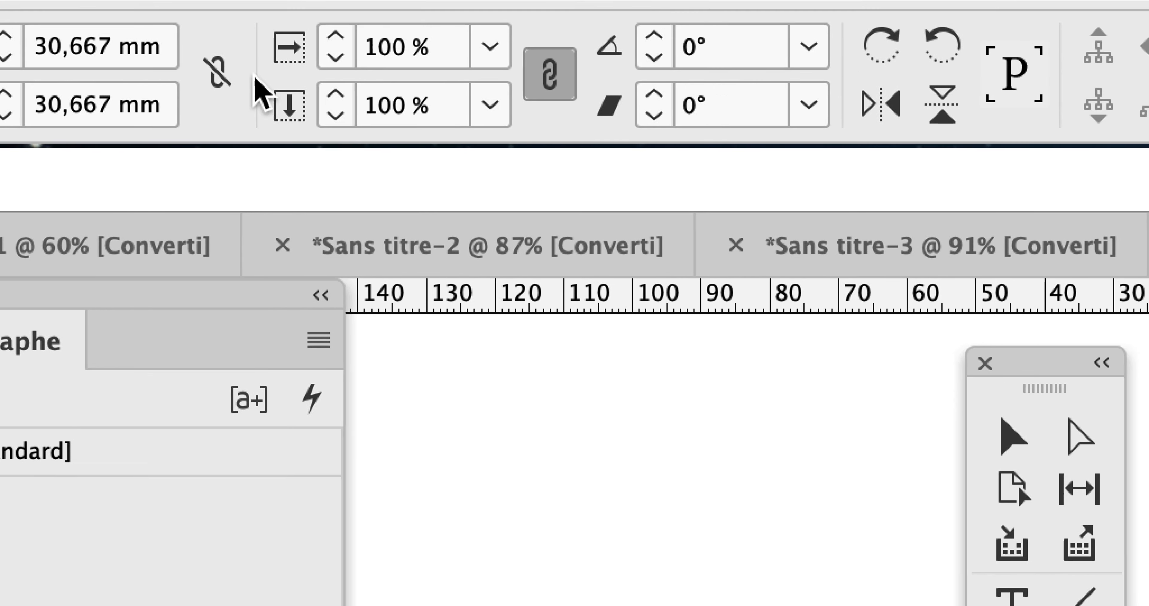
Step: Toggle the proportional link between the frame's width and height on and off
{"action": "left_click", "coordinate": [218, 71]}
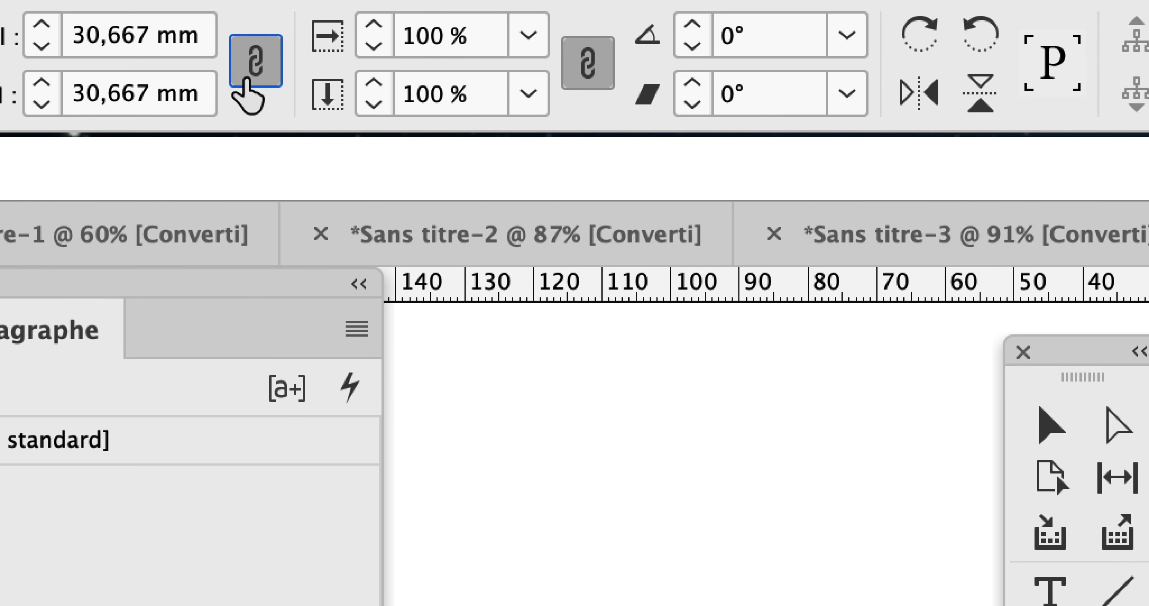
{"action": "left_click", "coordinate": [360, 71]}
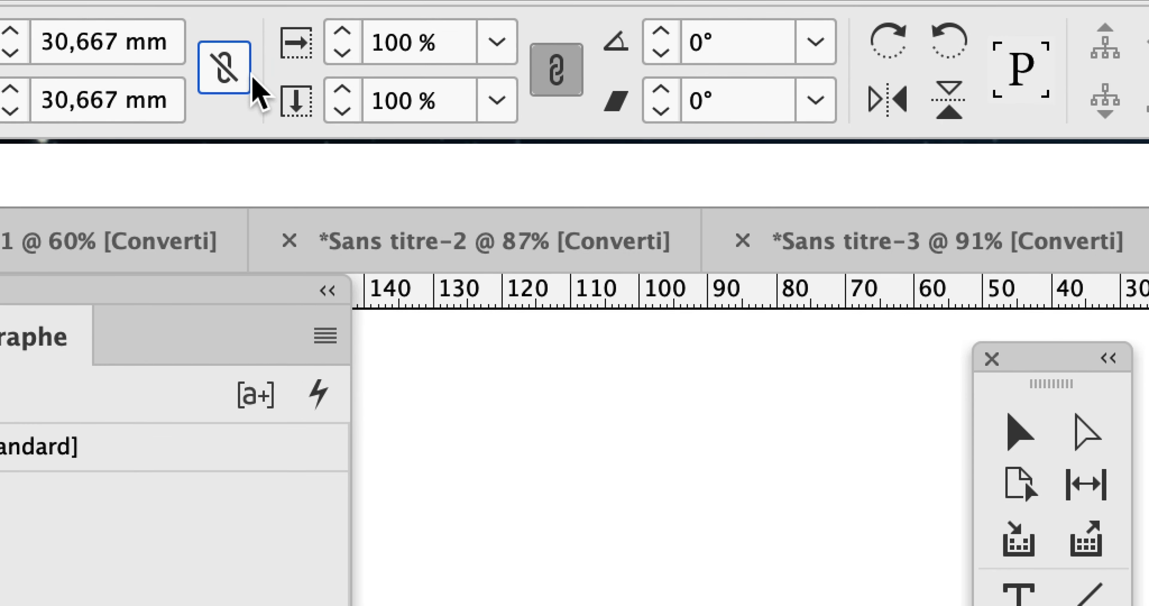
{"action": "left_click", "coordinate": [233, 73]}
{"action": "left_click", "coordinate": [248, 78]}
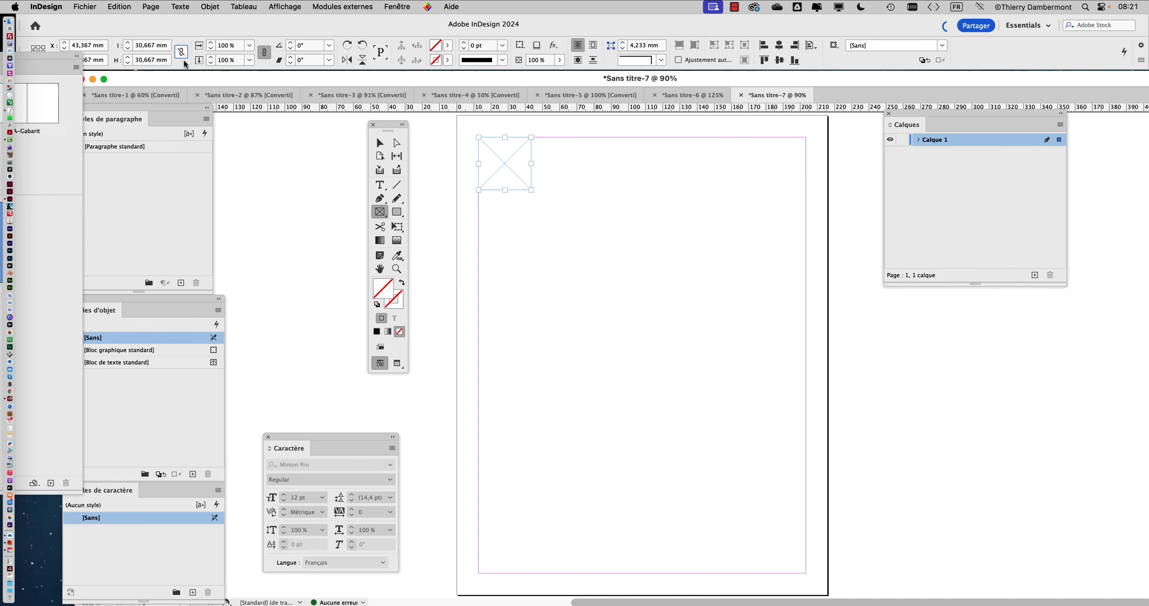
Step: Bring up the exact-size Rectangle dialog on an empty part of the page, and cancel it
{"action": "left_click", "coordinate": [590, 240]}
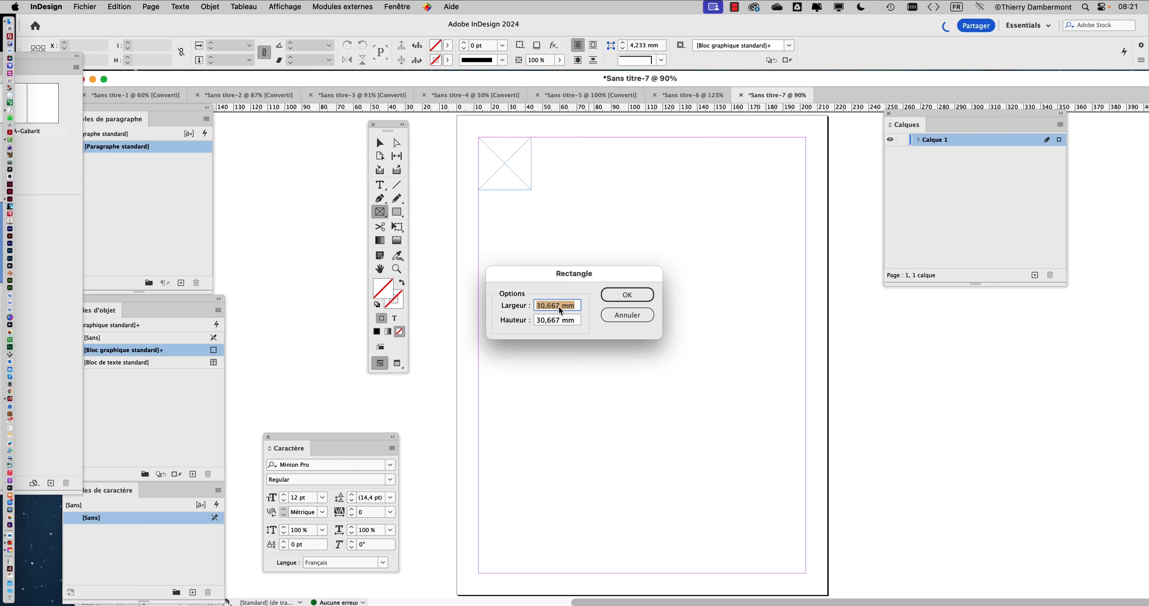
{"action": "left_click", "coordinate": [809, 347]}
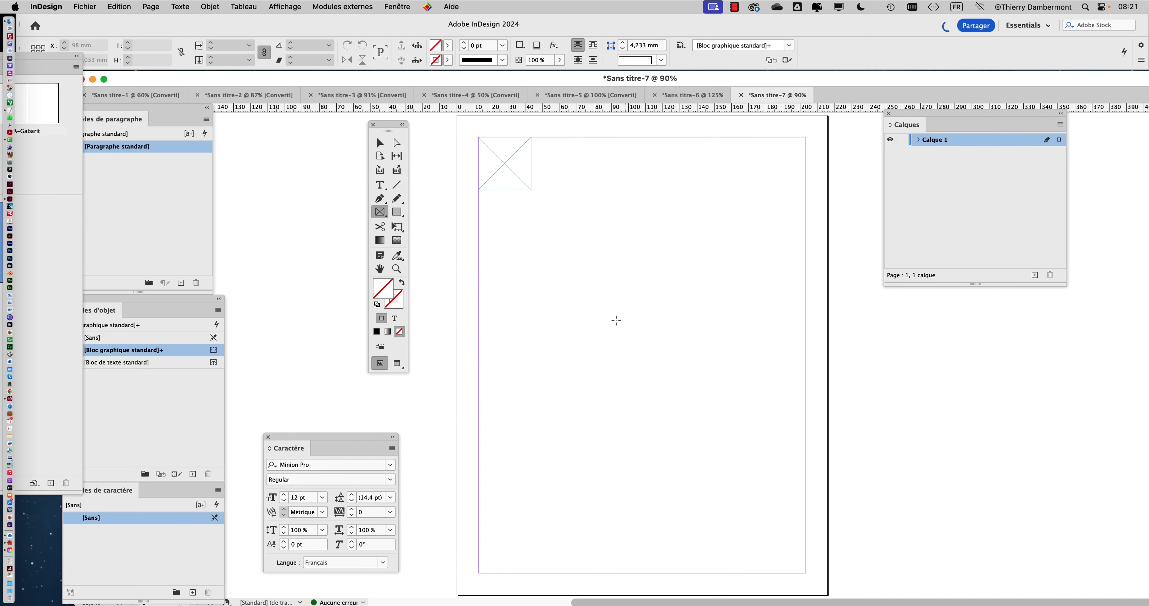
Step: Select the square graphic frame at the top-left margin corner with the Selection tool
{"action": "left_click", "coordinate": [380, 143]}
{"action": "left_click", "coordinate": [507, 163]}
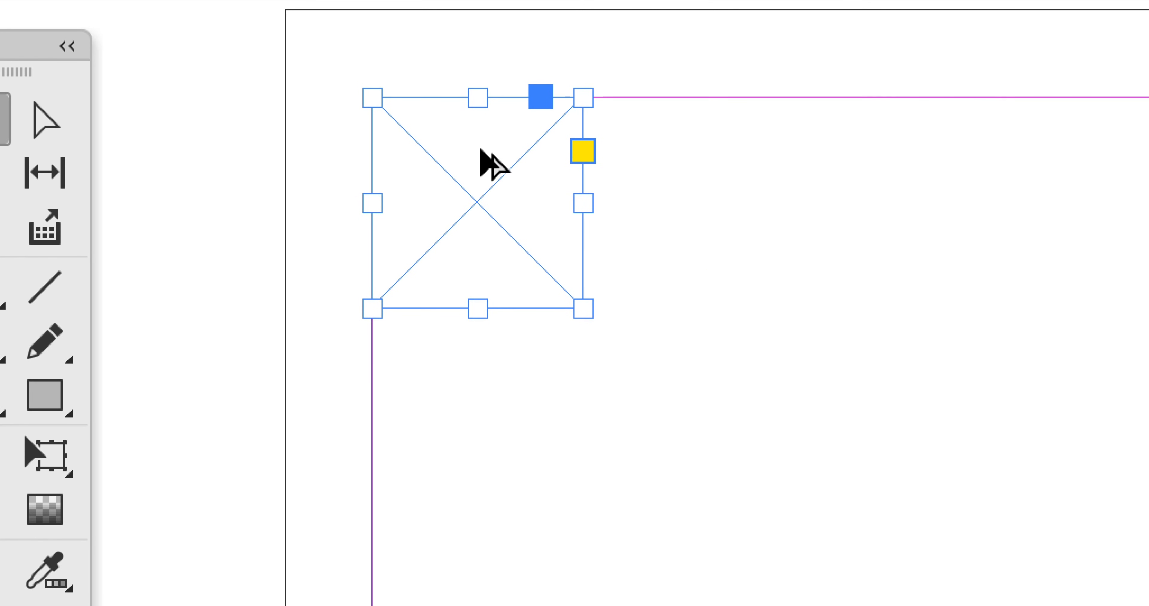
Step: Duplicate the square graphic frame straight below the original, leaving a small gap, at X 43,367 mm and Y 78,367 mm
{"action": "left_click_drag", "start_coordinate": [482, 156], "coordinate": [515, 303]}
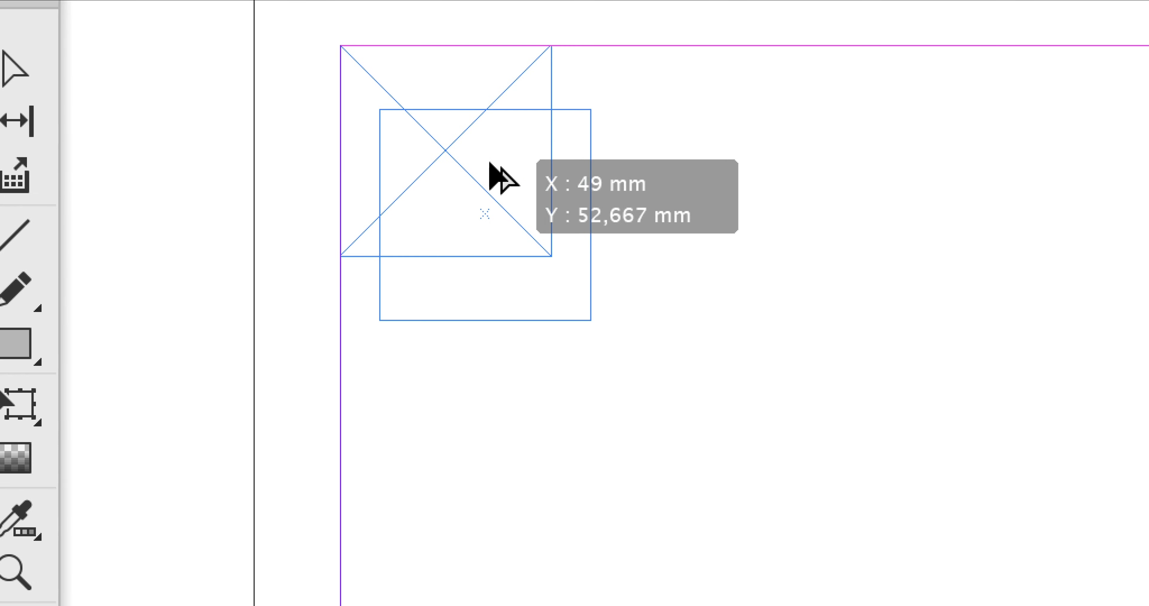
{"action": "left_click_drag", "start_coordinate": [488, 180], "coordinate": [481, 271]}
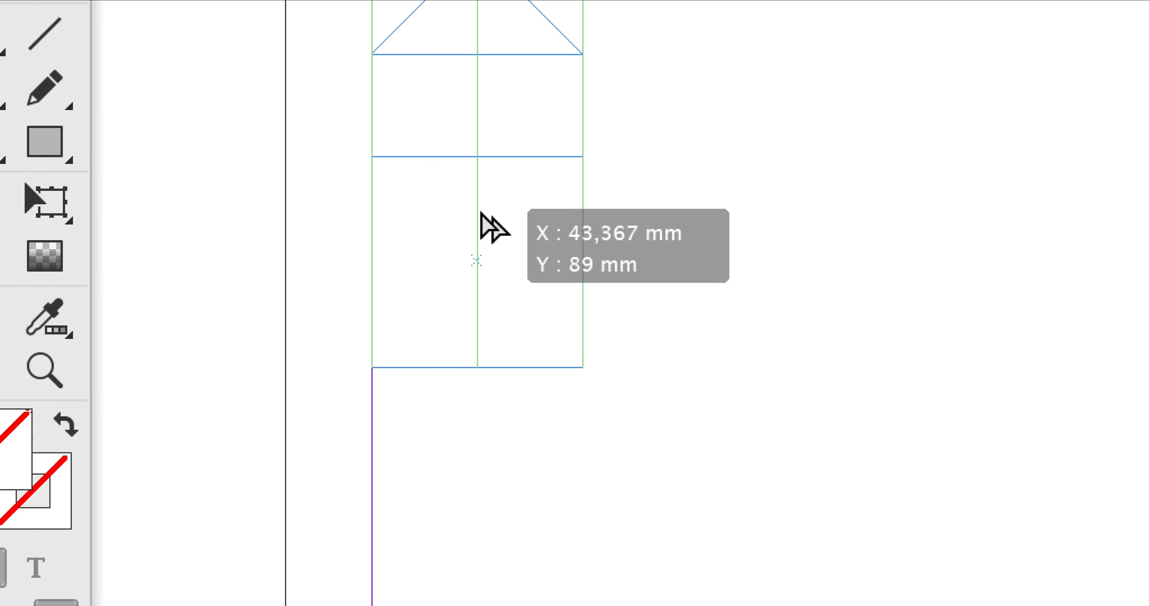
{"action": "mouse_move", "coordinate": [480, 213]}
{"action": "left_mouse_down"}
{"action": "mouse_move", "coordinate": [487, 205]}
{"action": "mouse_move", "coordinate": [533, 227]}
{"action": "mouse_move", "coordinate": [493, 210]}
{"action": "mouse_move", "coordinate": [485, 226]}
{"action": "mouse_move", "coordinate": [487, 154]}
{"action": "mouse_move", "coordinate": [591, 164]}
{"action": "mouse_move", "coordinate": [516, 157]}
{"action": "mouse_move", "coordinate": [482, 169]}
{"action": "mouse_move", "coordinate": [495, 236]}
{"action": "mouse_move", "coordinate": [484, 155]}
{"action": "mouse_move", "coordinate": [569, 231]}
{"action": "mouse_move", "coordinate": [553, 199]}
{"action": "mouse_move", "coordinate": [526, 169]}
{"action": "mouse_move", "coordinate": [520, 194]}
{"action": "mouse_move", "coordinate": [562, 241]}
{"action": "mouse_move", "coordinate": [507, 192]}
{"action": "mouse_move", "coordinate": [475, 185]}
{"action": "mouse_move", "coordinate": [475, 230]}
{"action": "mouse_move", "coordinate": [474, 196]}
{"action": "left_mouse_up"}
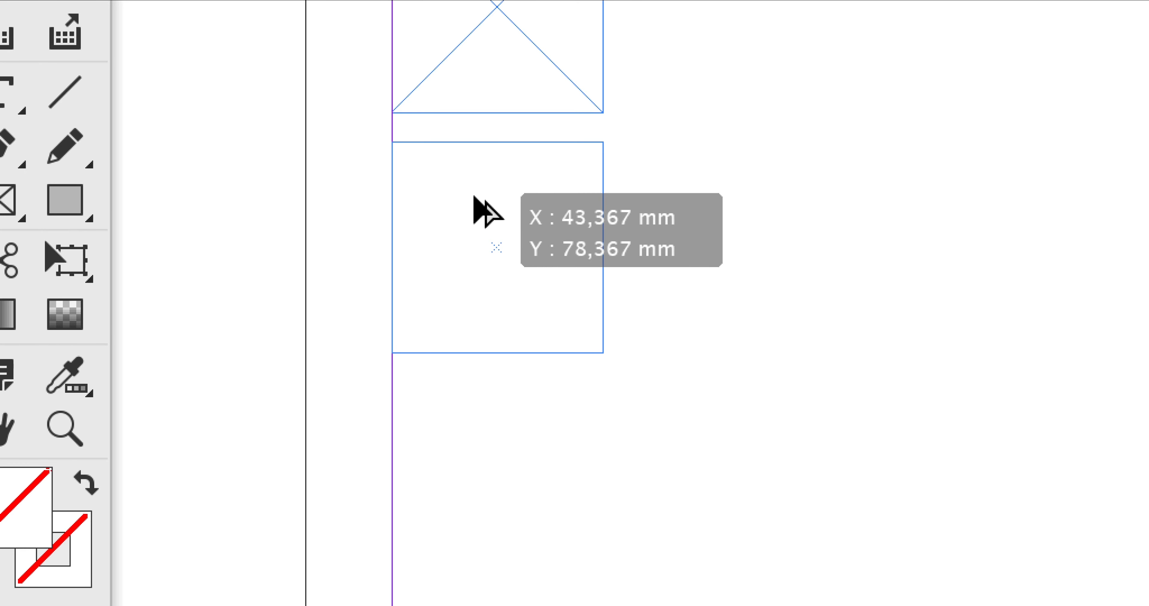
{"action": "left_click_drag", "start_coordinate": [474, 196], "coordinate": [474, 196]}
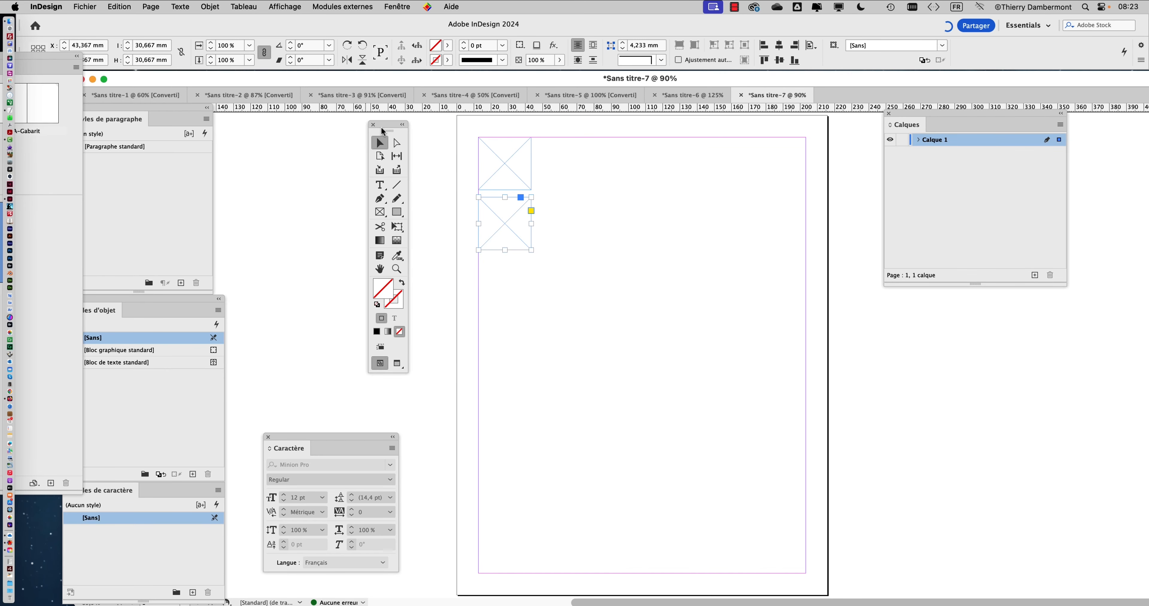
Step: Move the toolbox further from the page and look up the Smart Guides option (Repères commentés) among the grid and guide settings
{"action": "left_click_drag", "start_coordinate": [384, 131], "coordinate": [296, 130]}
{"action": "left_click", "coordinate": [298, 7]}
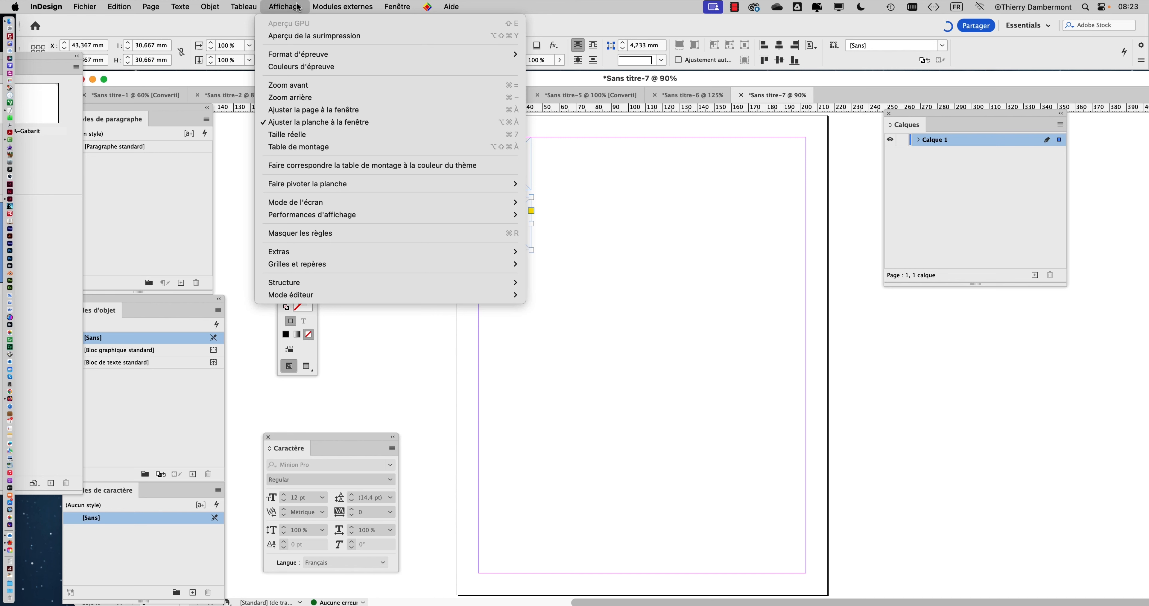
{"action": "mouse_move", "coordinate": [311, 268]}
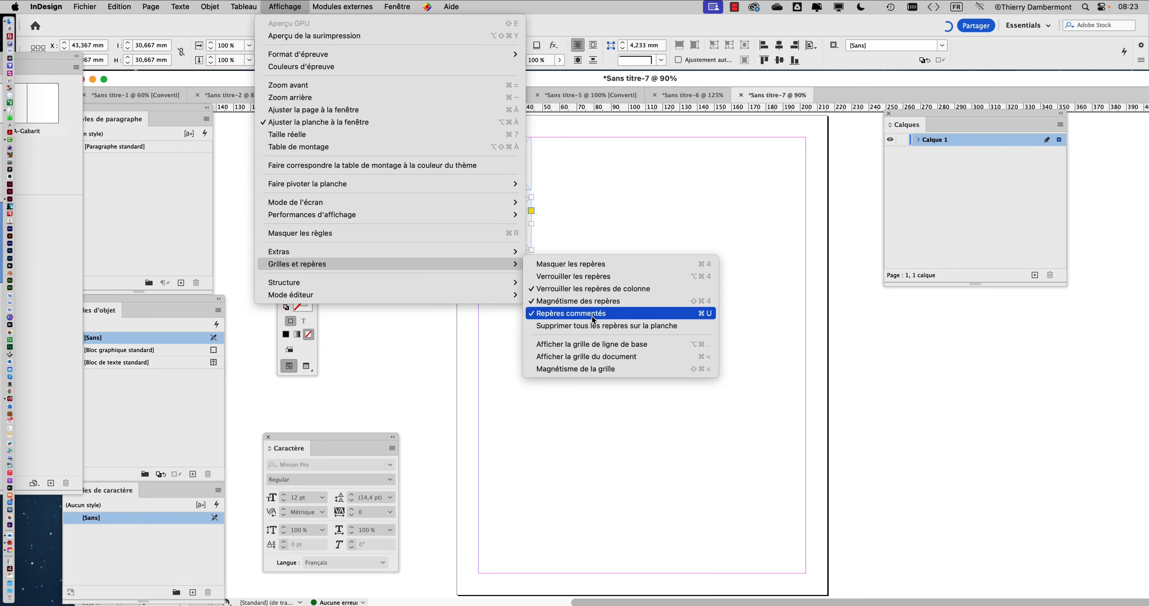
{"action": "left_click", "coordinate": [556, 83]}
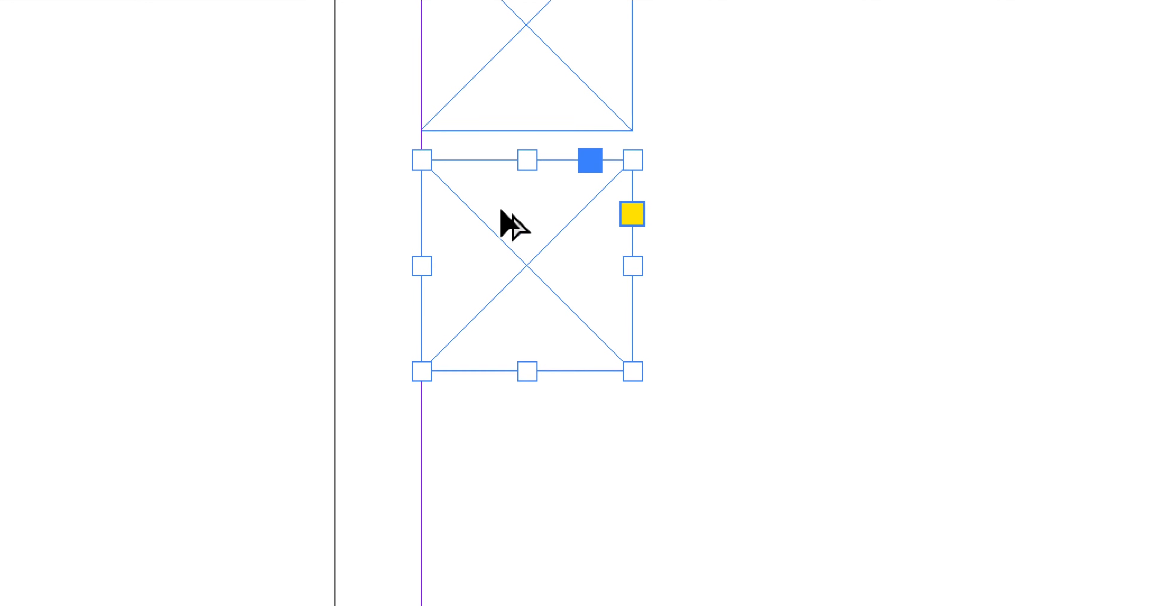
Step: Duplicate the second square frame straight below it with the same gap, at X 43,367 mm and Y 113,367 mm
{"action": "left_click_drag", "start_coordinate": [508, 221], "coordinate": [503, 257]}
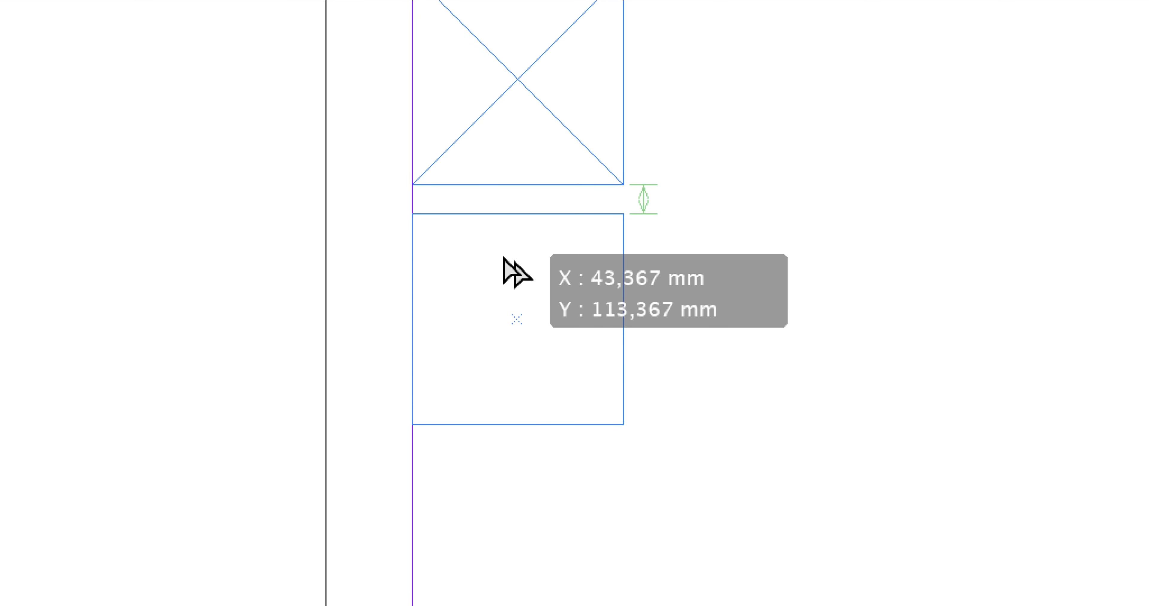
{"action": "left_click_drag", "start_coordinate": [503, 258], "coordinate": [507, 312]}
{"action": "key", "text": "space"}
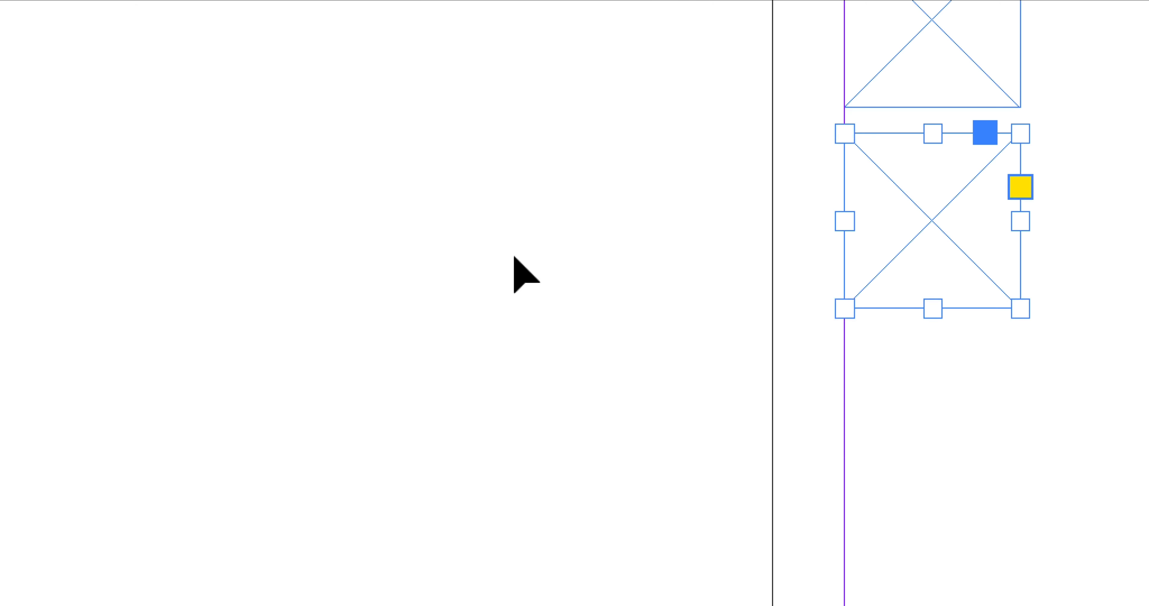
{"action": "left_click_drag", "start_coordinate": [610, 259], "coordinate": [610, 353]}
{"action": "left_click_drag", "start_coordinate": [642, 283], "coordinate": [650, 327]}
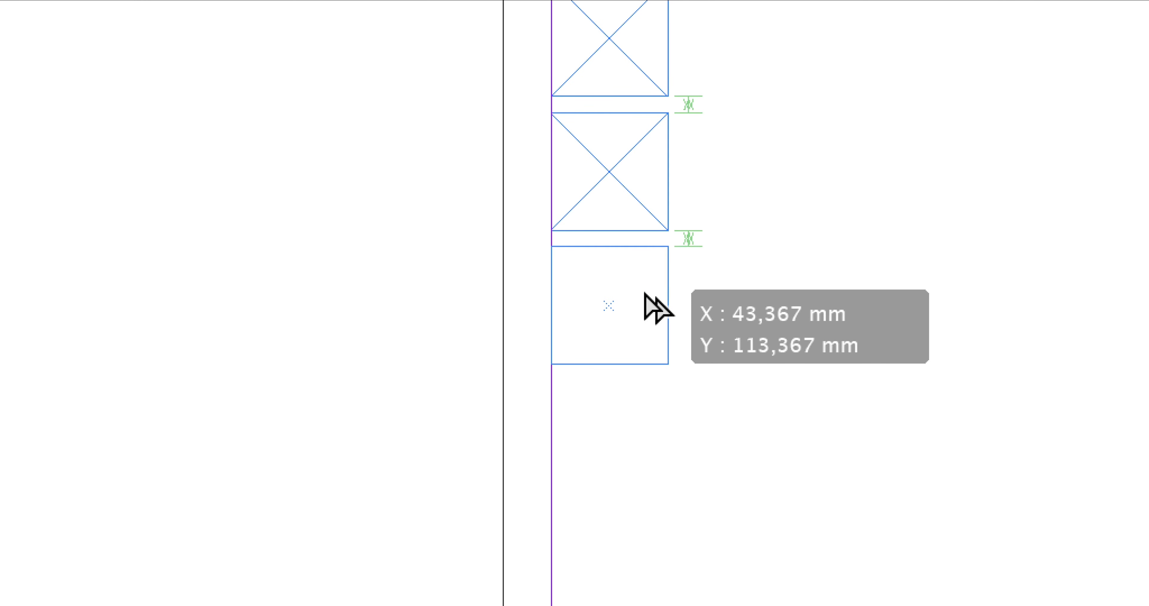
{"action": "left_click_drag", "start_coordinate": [646, 295], "coordinate": [644, 291]}
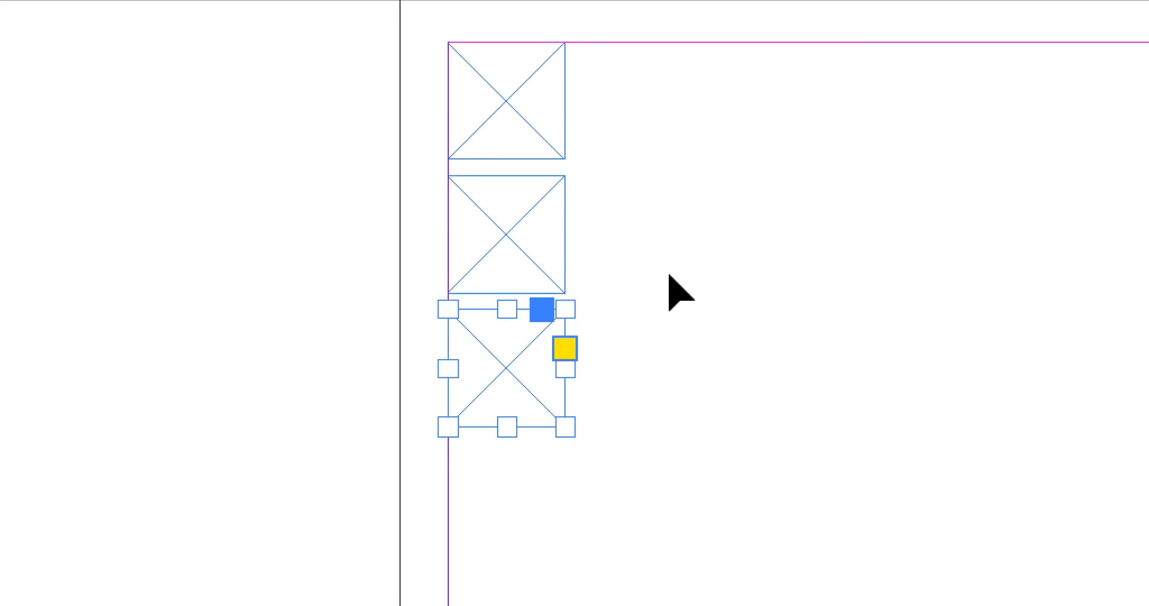
Step: Repeat the last transformation (Répéter la transformation) to add a fourth square frame below the third with the same spacing
{"action": "scroll", "coordinate": [669, 275], "scroll_direction": "up", "scroll_amount": 1}
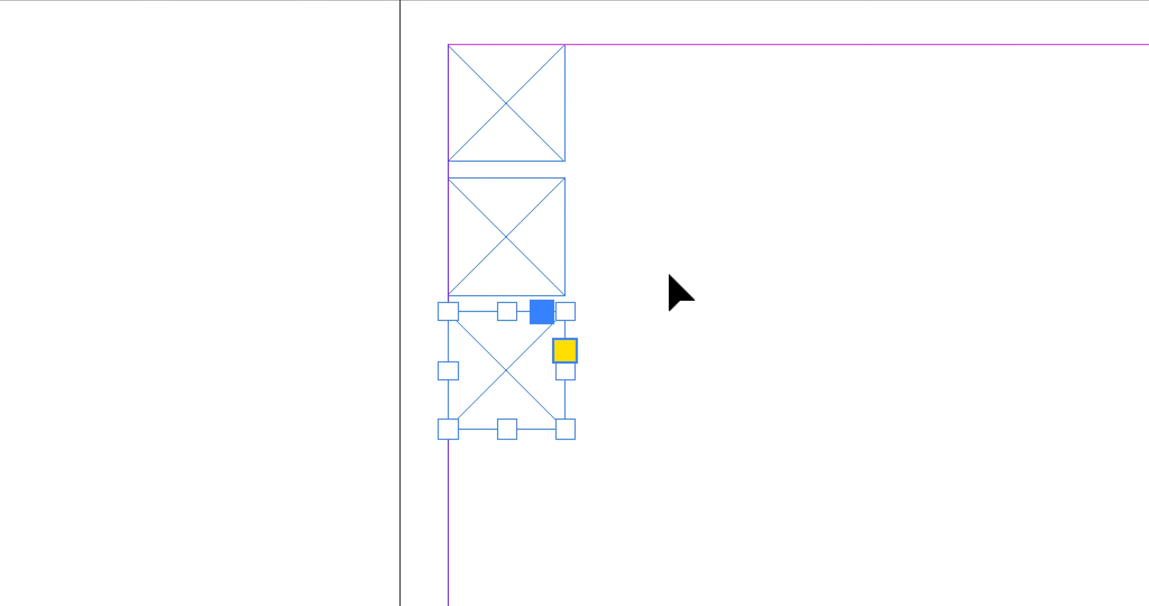
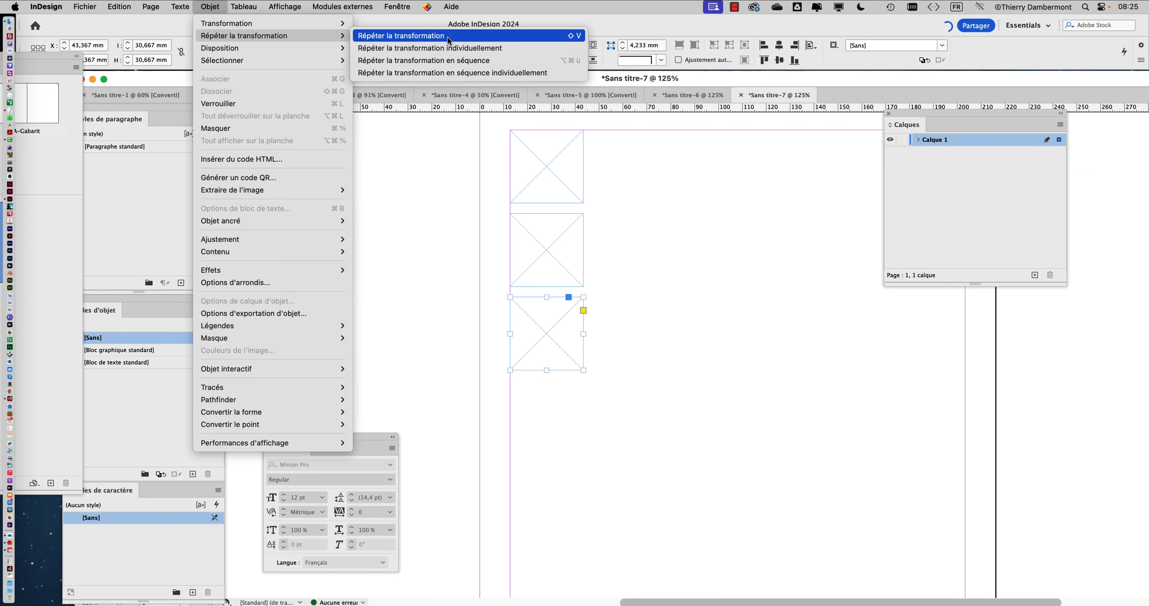
{"action": "left_click", "coordinate": [449, 36]}
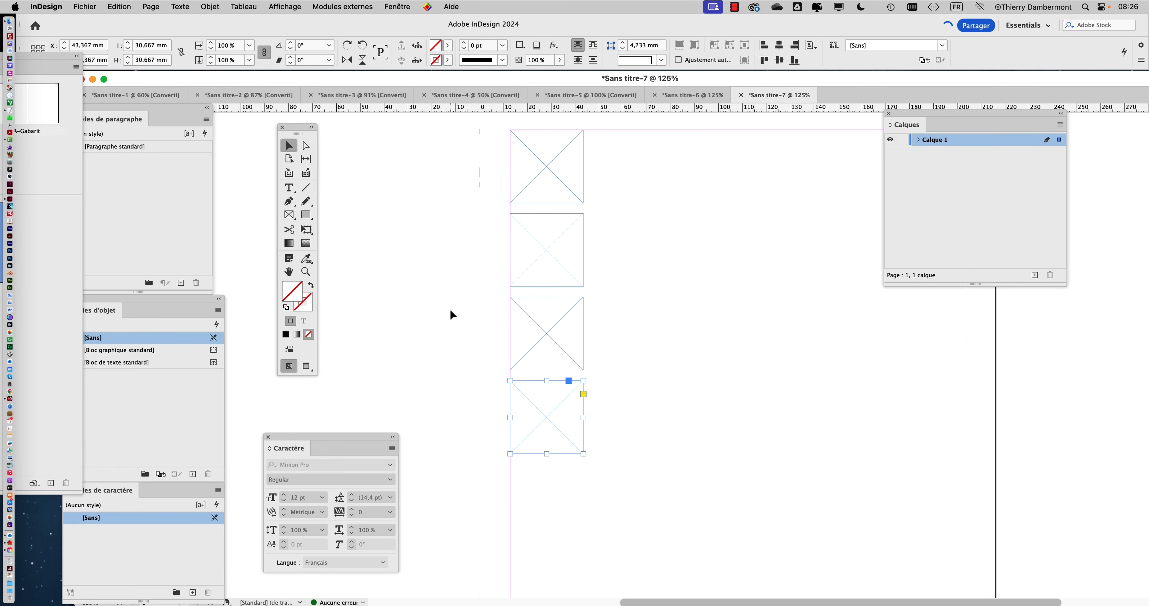
{"action": "left_click", "coordinate": [210, 6]}
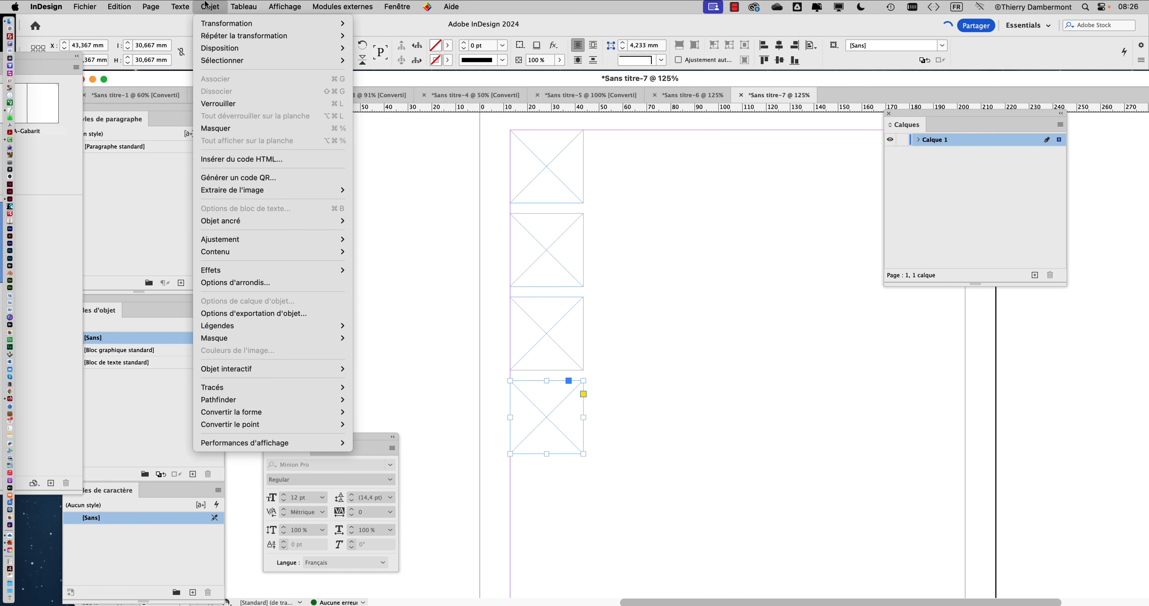
{"action": "mouse_move", "coordinate": [214, 40]}
Step: Bring up the keyboard shortcut settings (Raccourcis clavier), move the dialog aside and choose the [Default] shortcut set
{"action": "mouse_move", "coordinate": [117, 6]}
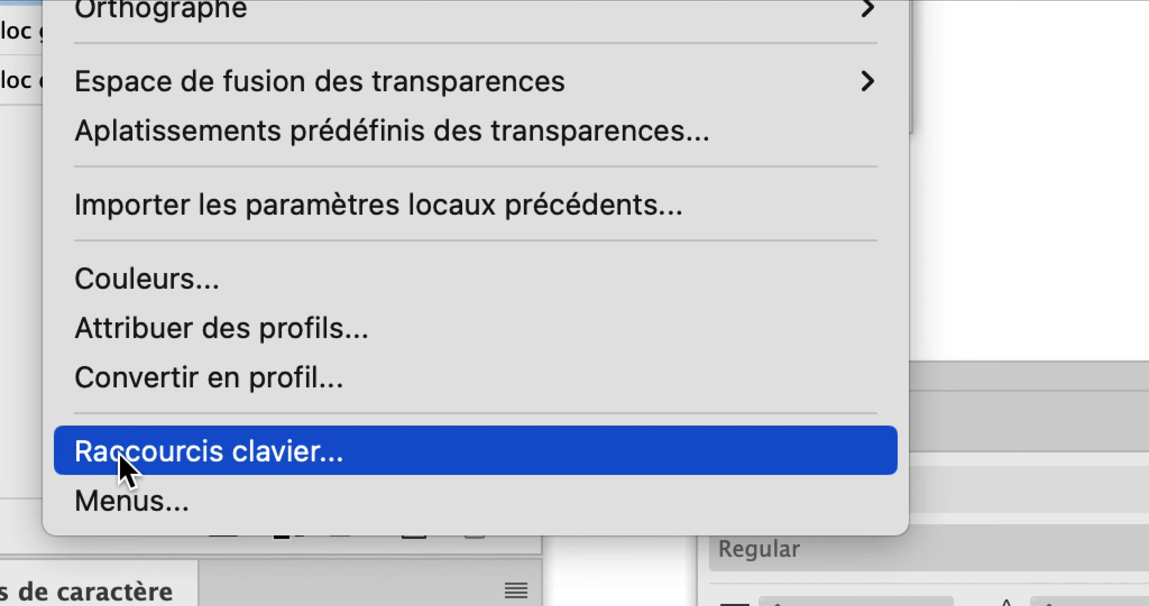
{"action": "left_click", "coordinate": [119, 456]}
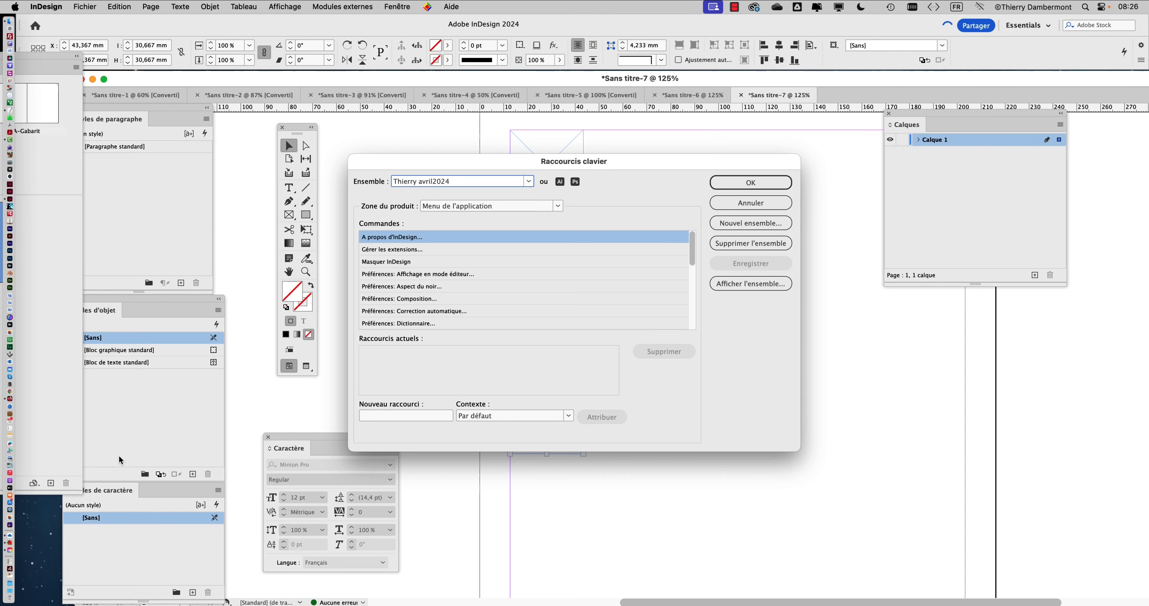
{"action": "left_click_drag", "start_coordinate": [471, 162], "coordinate": [625, 123]}
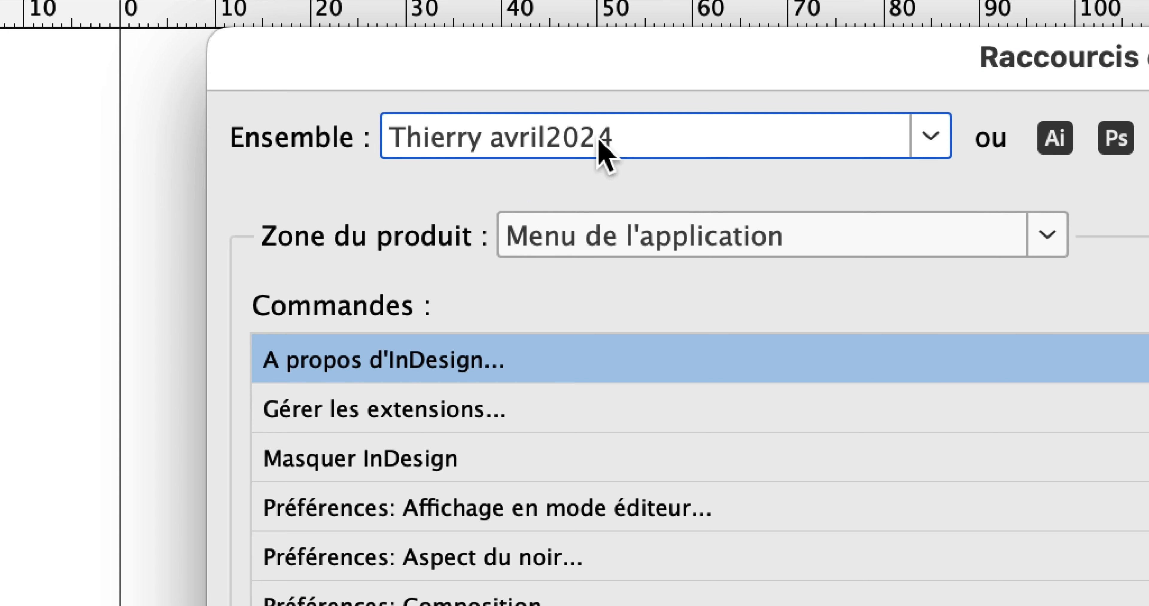
{"action": "left_click", "coordinate": [602, 152]}
{"action": "left_click", "coordinate": [600, 141]}
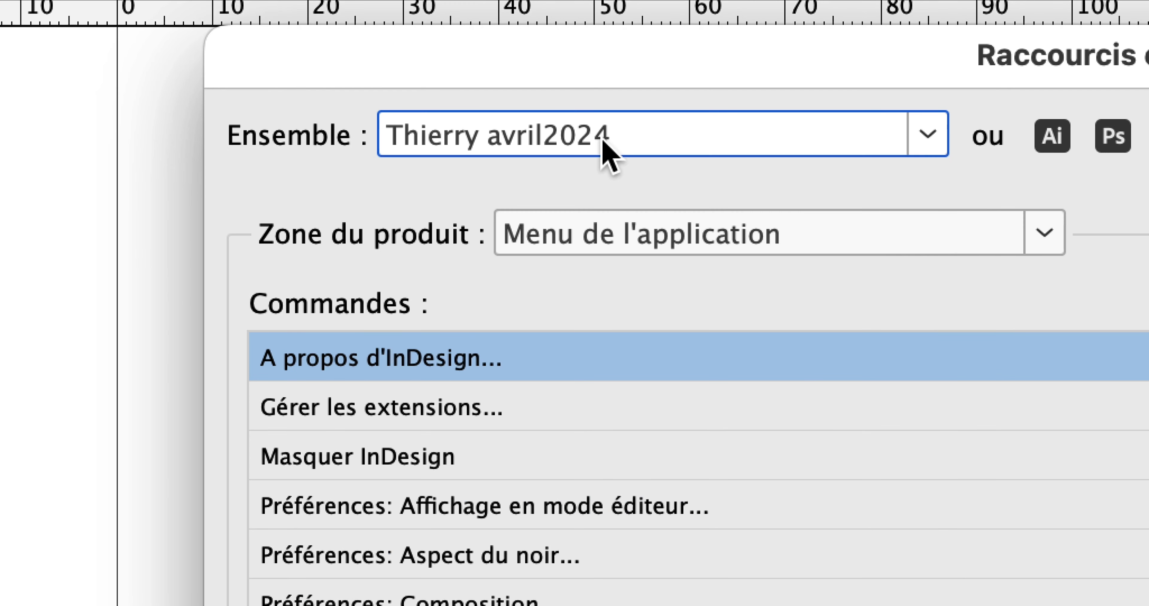
{"action": "left_click", "coordinate": [603, 142]}
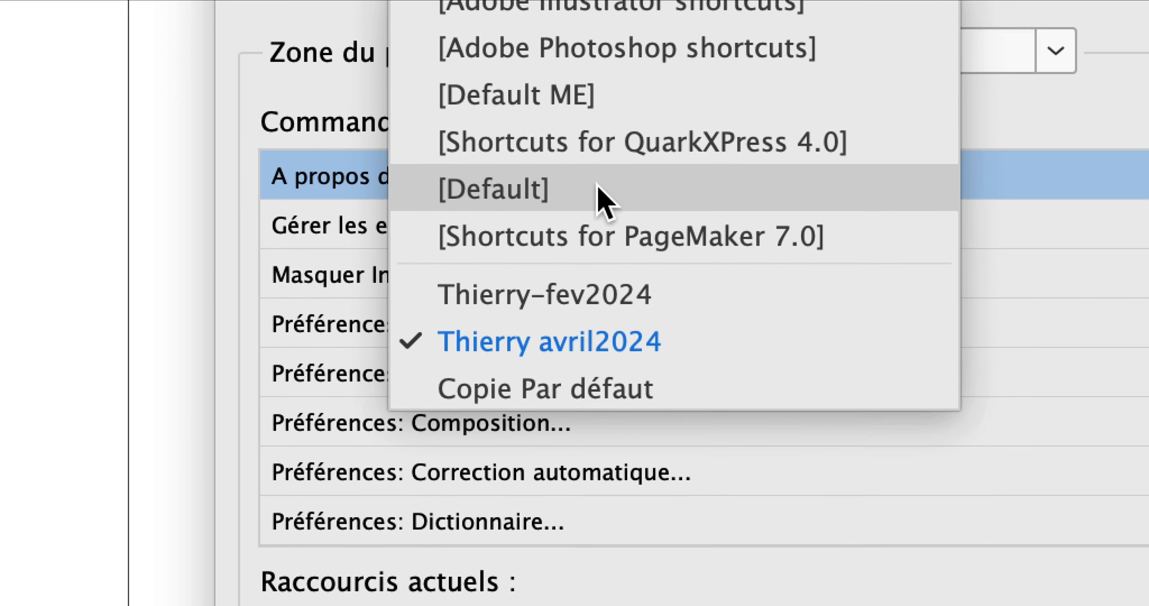
{"action": "left_click", "coordinate": [580, 265]}
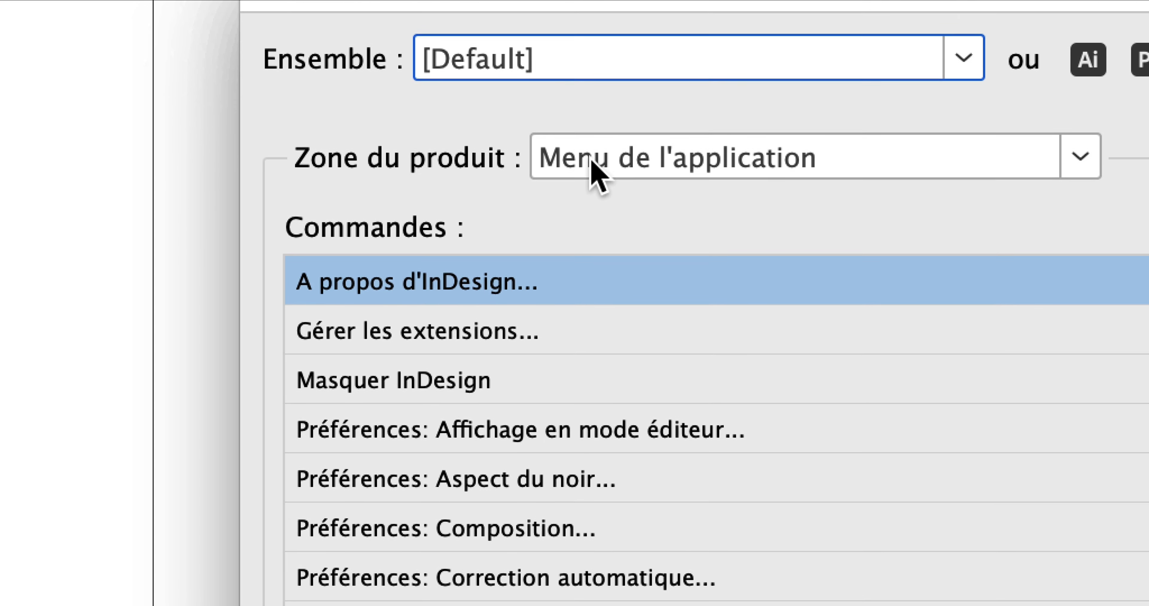
Step: Set the product area of the shortcut settings to Menu Objet
{"action": "left_click", "coordinate": [645, 245]}
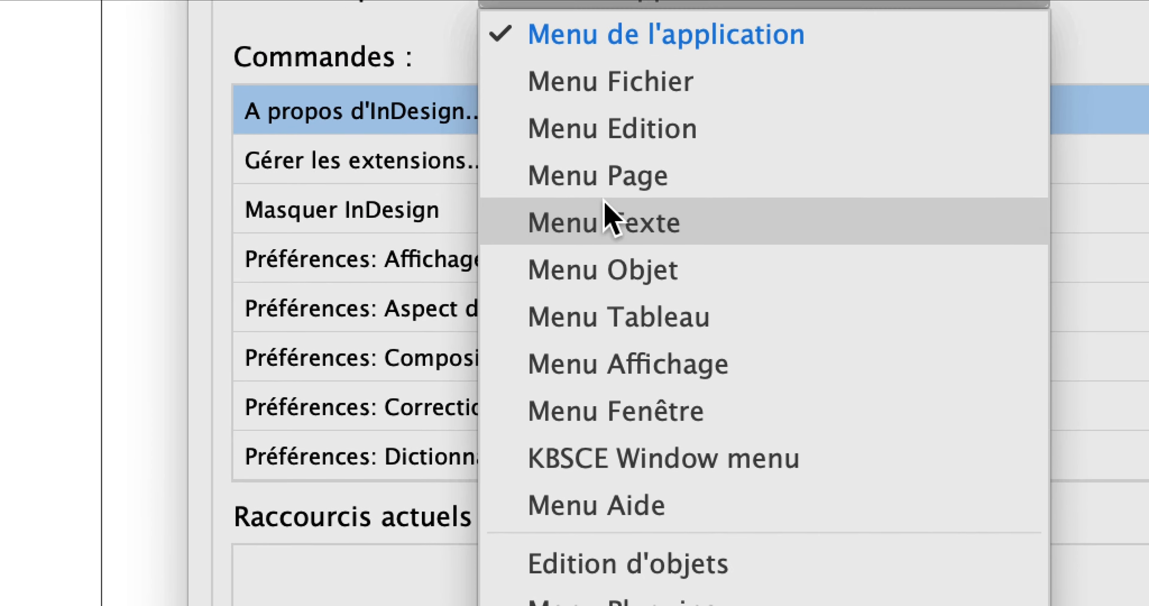
{"action": "left_click", "coordinate": [624, 216]}
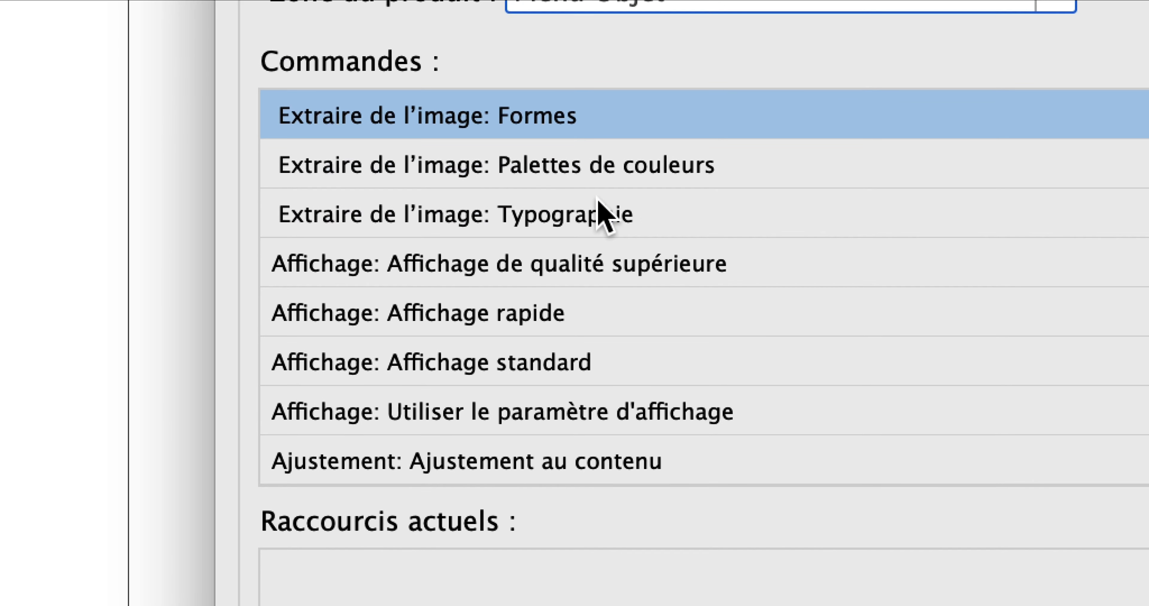
{"action": "scroll", "coordinate": [603, 214], "scroll_direction": "down", "scroll_amount": 3}
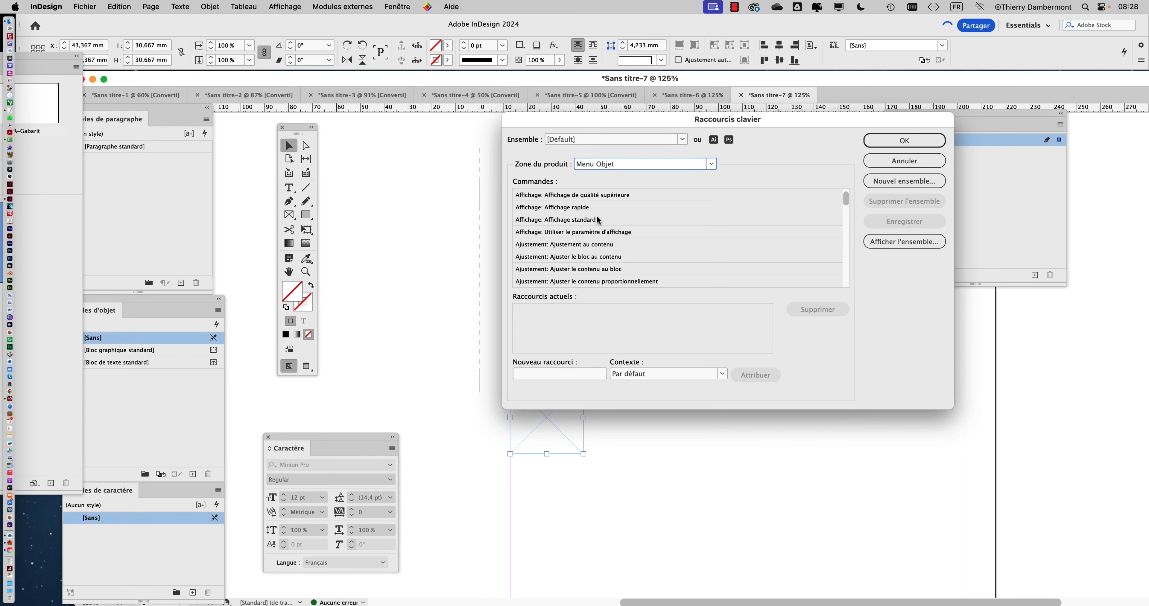
{"action": "left_click", "coordinate": [192, 3]}
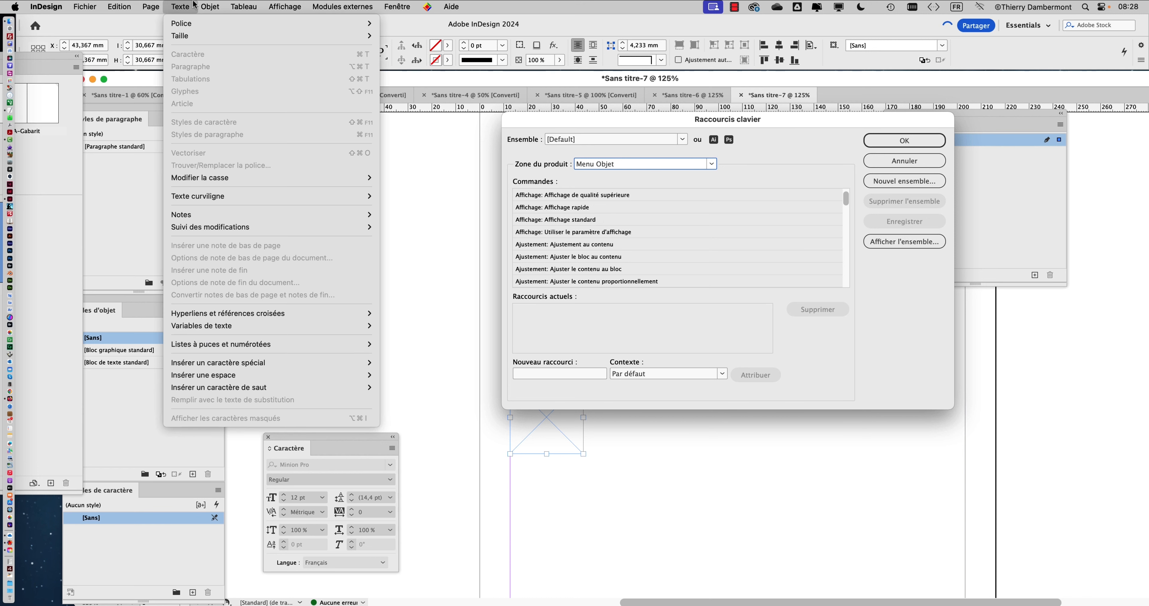
{"action": "mouse_move", "coordinate": [213, 5]}
{"action": "left_click", "coordinate": [579, 214]}
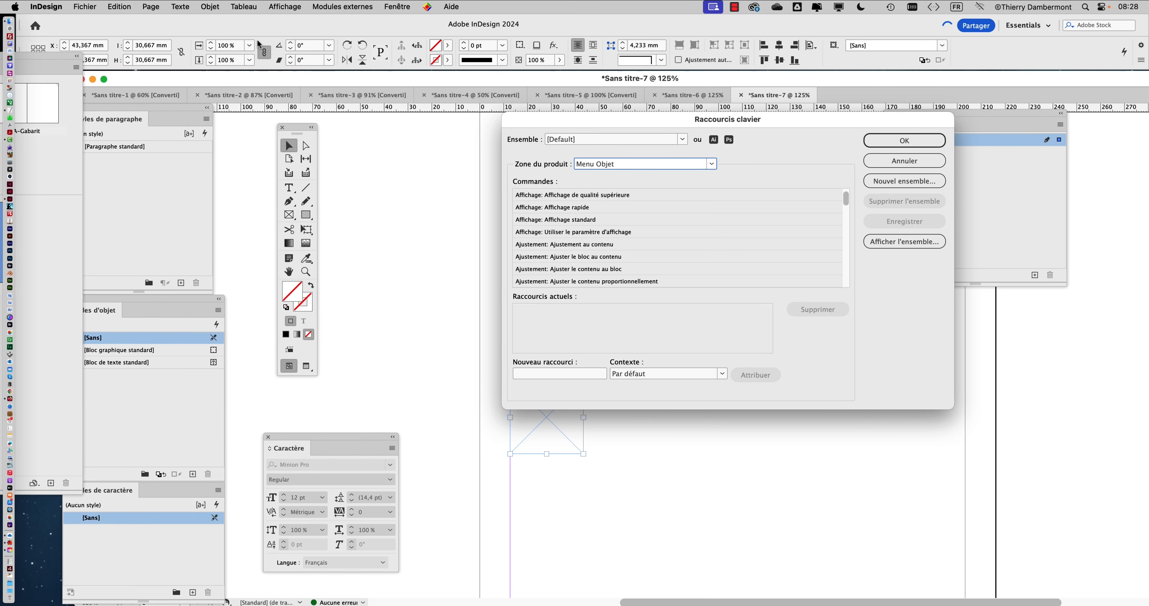
Step: Select the command "Répéter la transformation: Répéter la transformation" in the shortcut list, and compare it with the application's own repeat-transformation commands
{"action": "scroll", "coordinate": [582, 220], "scroll_direction": "down", "scroll_amount": 6}
{"action": "scroll", "coordinate": [582, 219], "scroll_direction": "down", "scroll_amount": 10}
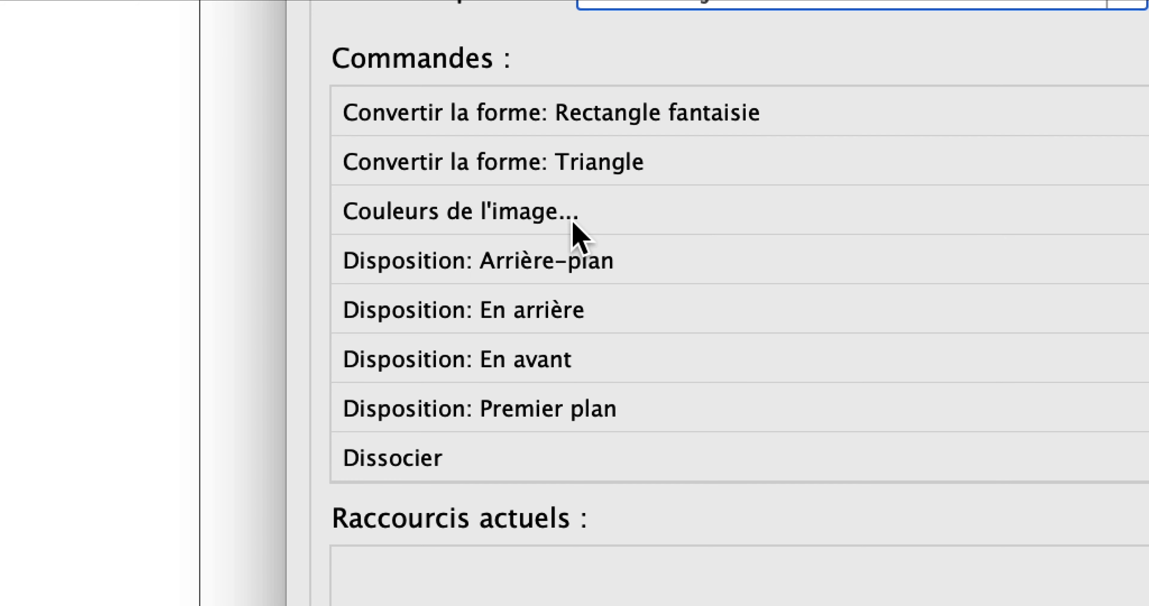
{"action": "scroll", "coordinate": [576, 228], "scroll_direction": "down", "scroll_amount": 20}
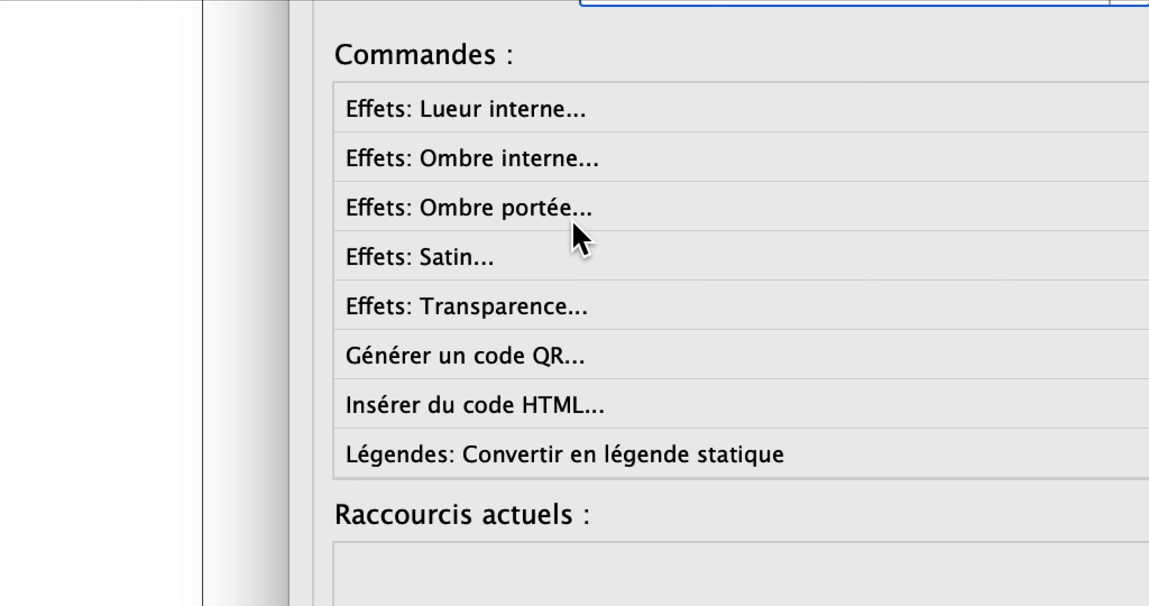
{"action": "scroll", "coordinate": [573, 224], "scroll_direction": "down", "scroll_amount": 20}
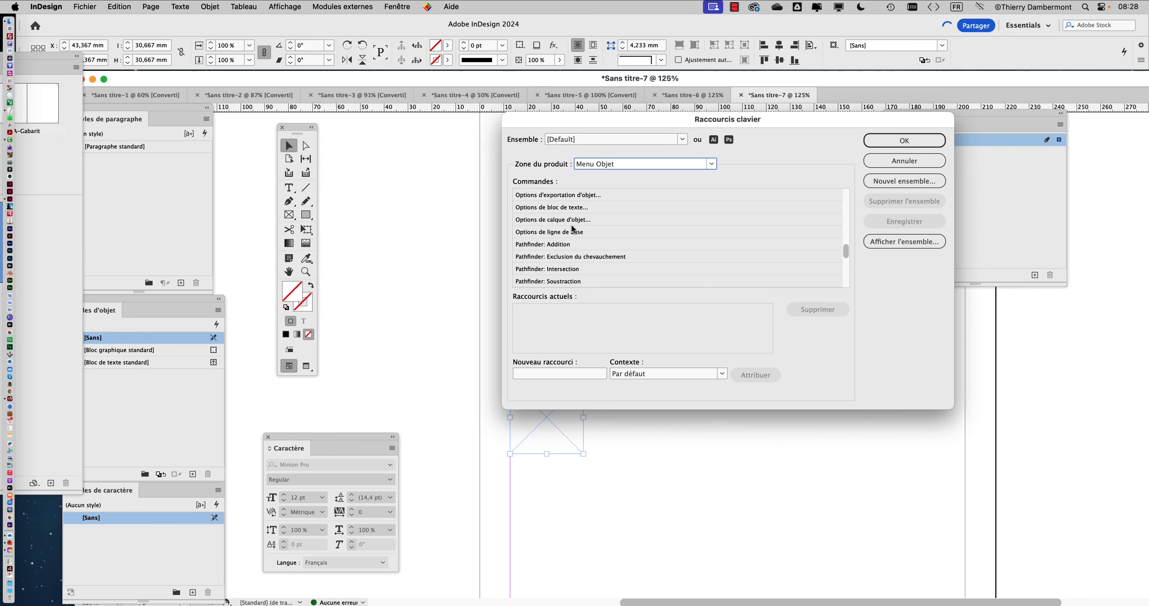
{"action": "scroll", "coordinate": [573, 230], "scroll_direction": "down", "scroll_amount": 12}
{"action": "scroll", "coordinate": [568, 233], "scroll_direction": "down", "scroll_amount": 10}
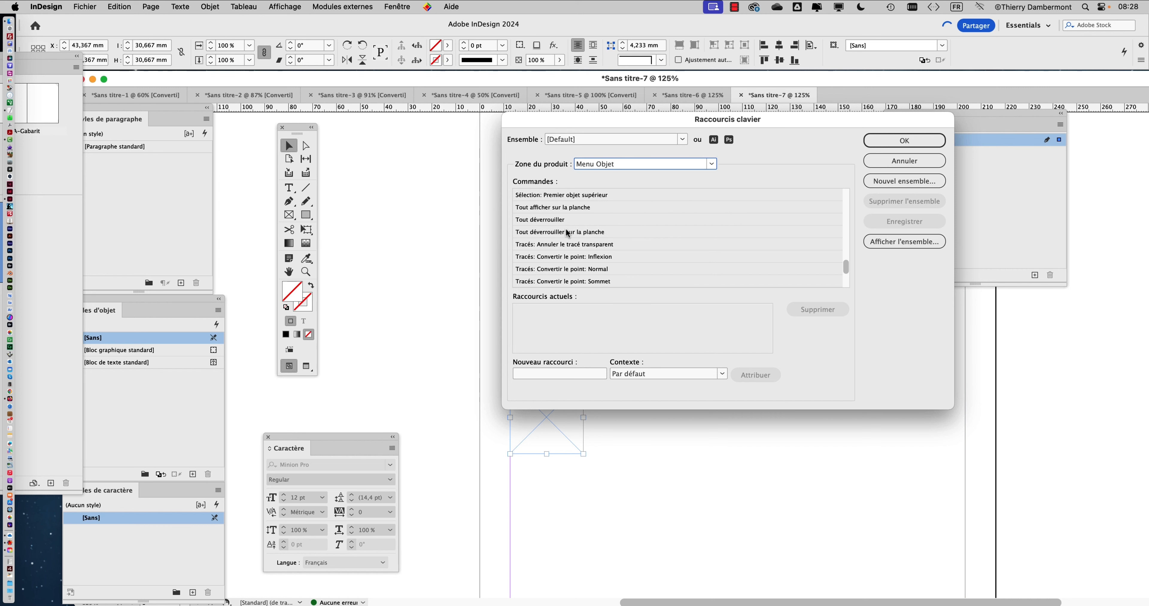
{"action": "scroll", "coordinate": [568, 234], "scroll_direction": "up", "scroll_amount": 10}
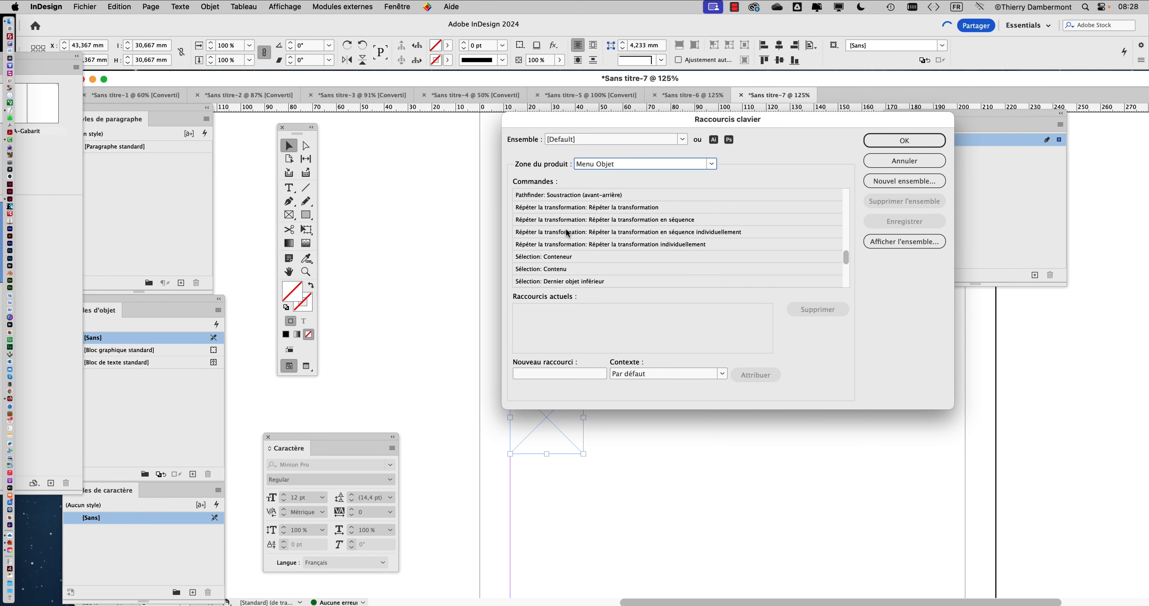
{"action": "scroll", "coordinate": [567, 233], "scroll_direction": "up", "scroll_amount": 1}
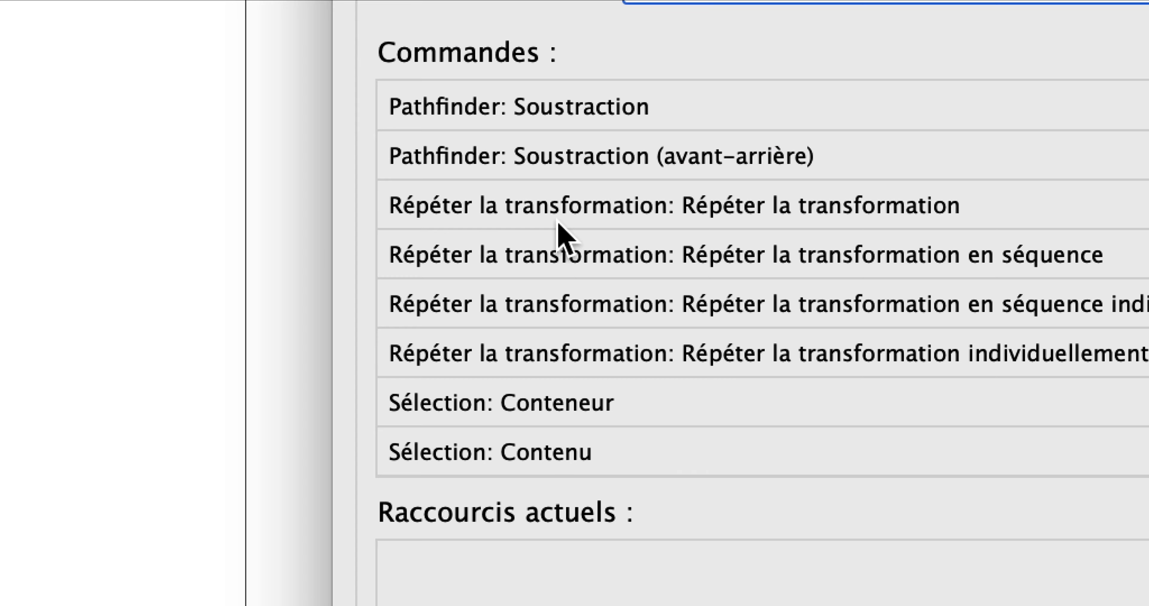
{"action": "left_click", "coordinate": [558, 222]}
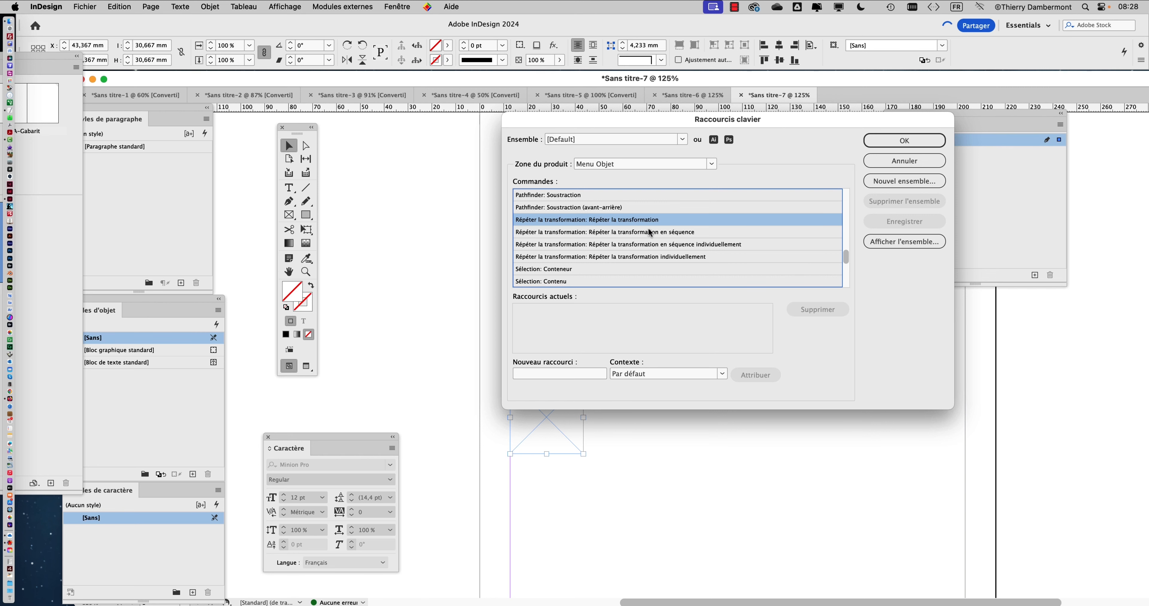
{"action": "left_click", "coordinate": [202, 6]}
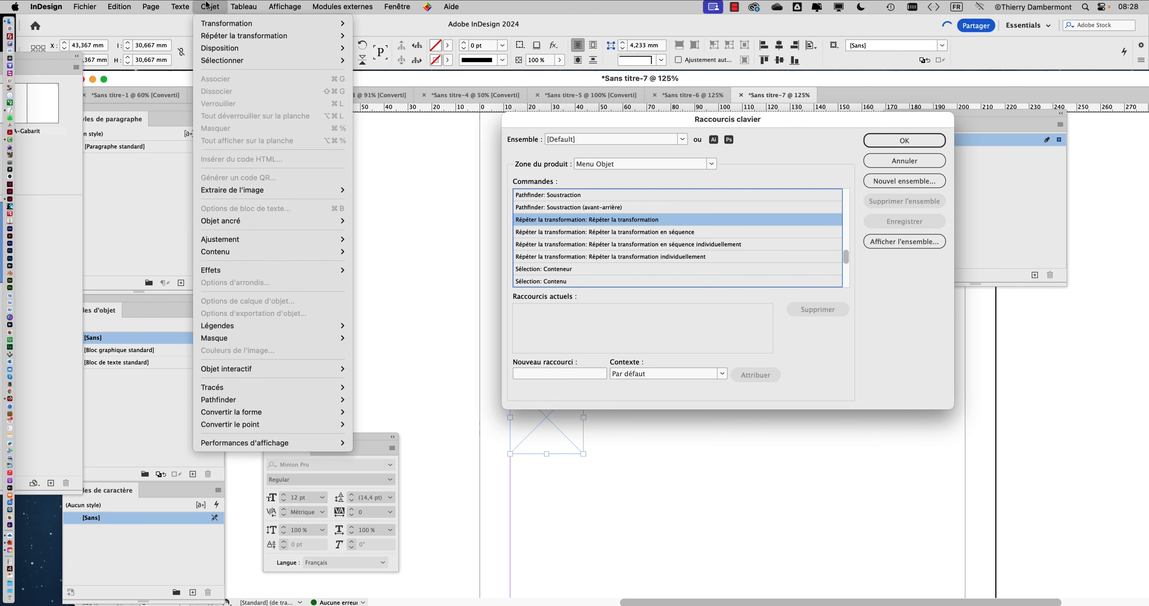
{"action": "mouse_move", "coordinate": [210, 36]}
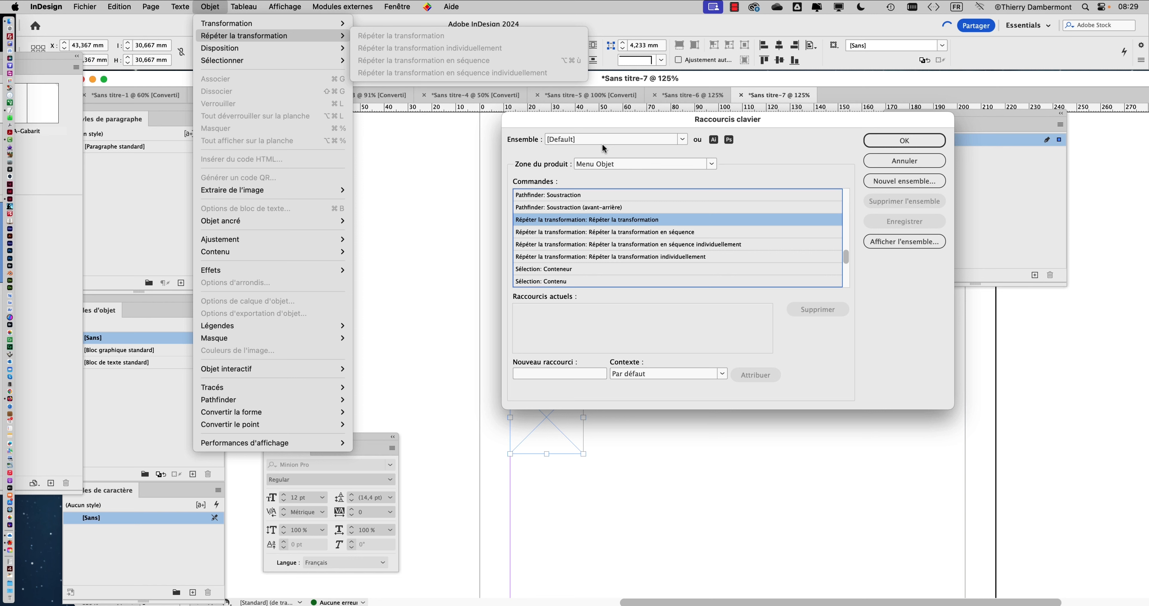
Step: Reposition the shortcut dialog beside the frames and enter Maj+V as the new shortcut for the selected Répéter la transformation command
{"action": "left_click", "coordinate": [733, 221]}
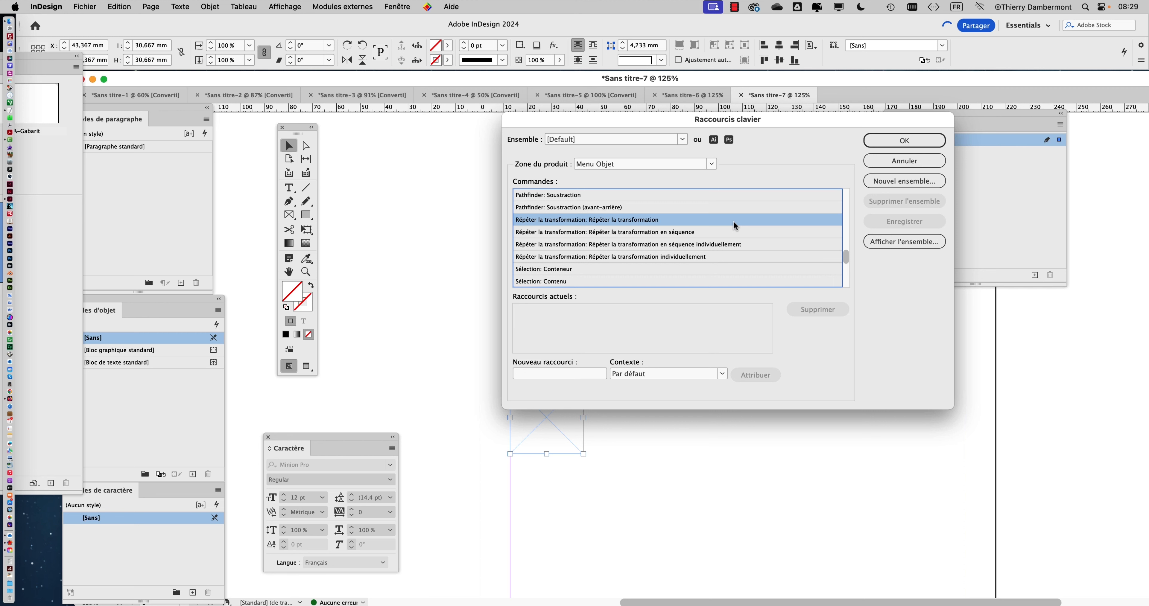
{"action": "left_click_drag", "start_coordinate": [823, 125], "coordinate": [713, 149]}
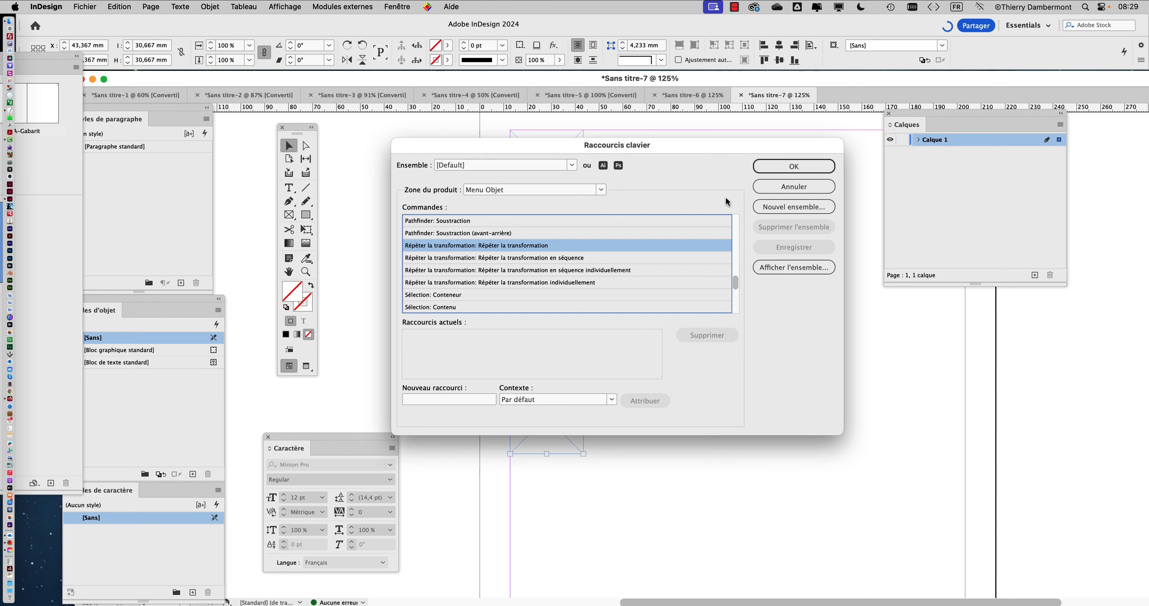
{"action": "left_click_drag", "start_coordinate": [702, 145], "coordinate": [720, 121]}
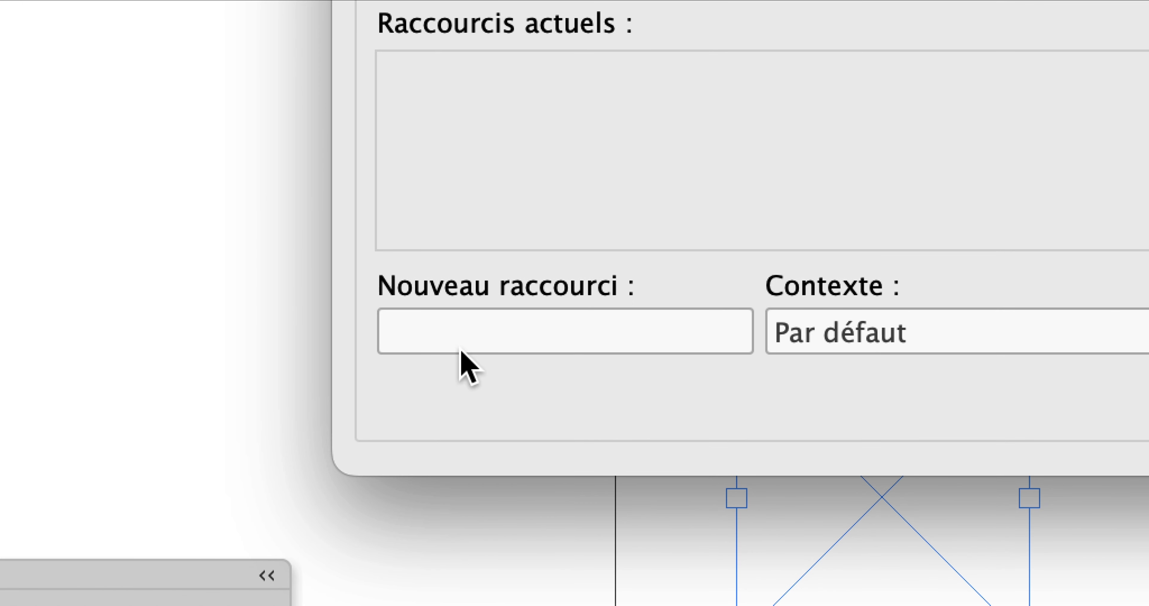
{"action": "left_click", "coordinate": [462, 350]}
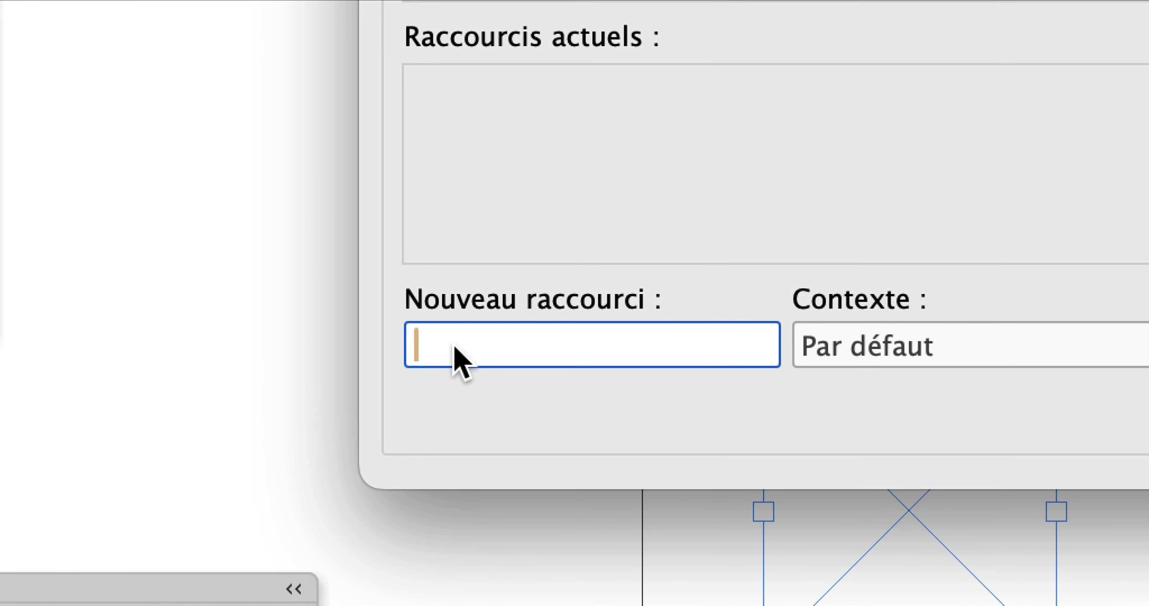
{"action": "key", "text": "shift+v"}
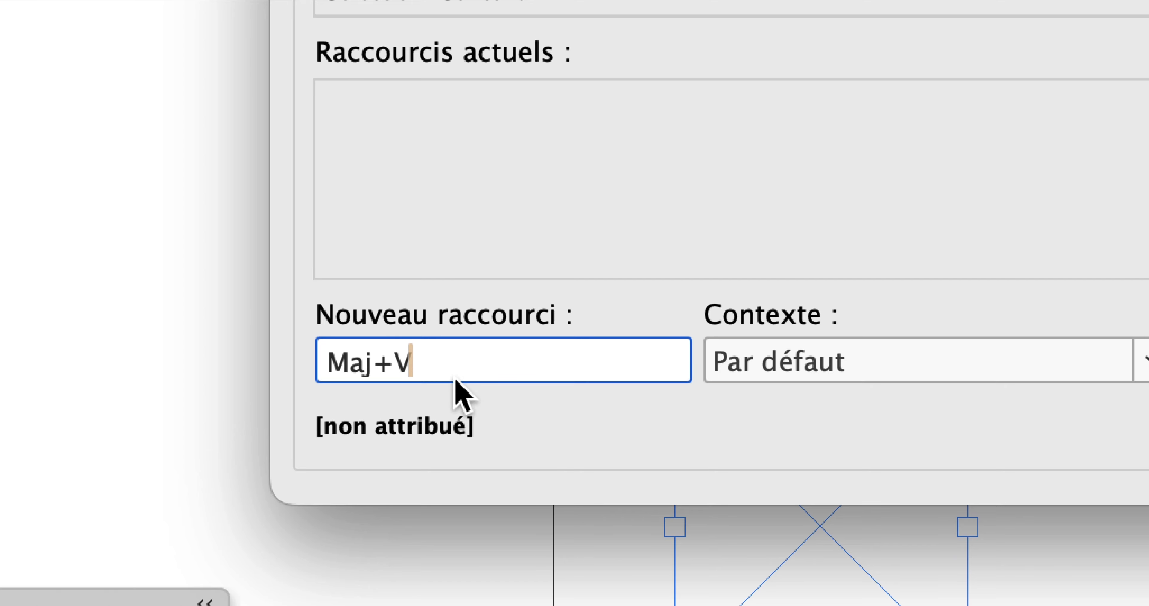
Step: Try Opt+Maj+Cmd+V and Opt+Maj+V as alternative new shortcuts, and put Maj+V back in the field
{"action": "left_click_drag", "start_coordinate": [422, 363], "coordinate": [286, 374]}
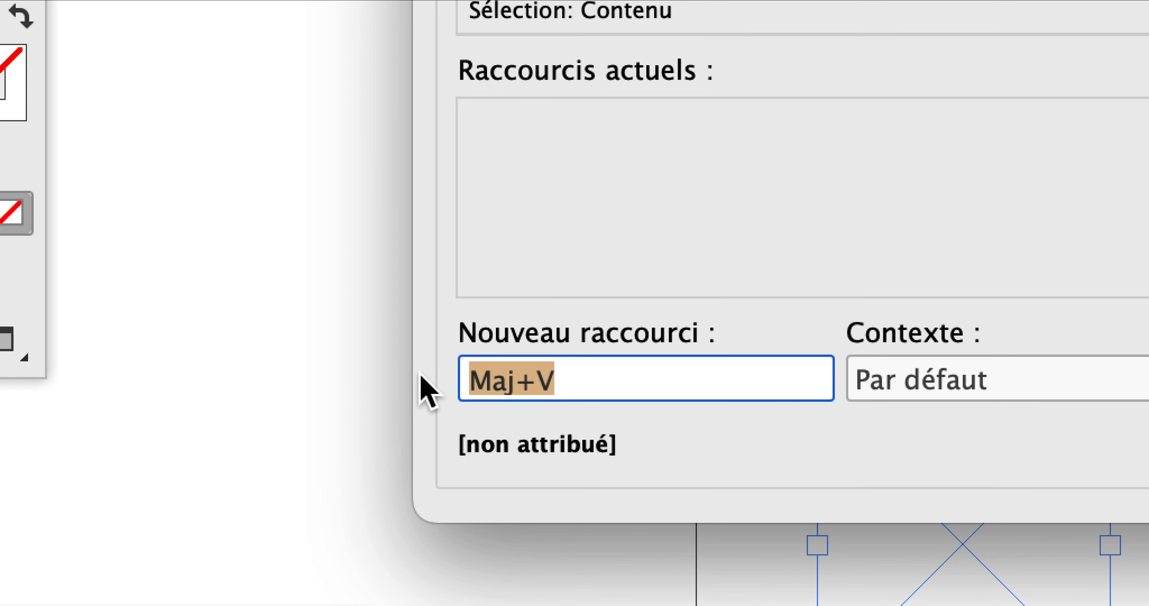
{"action": "key", "text": "alt+shift+super+v"}
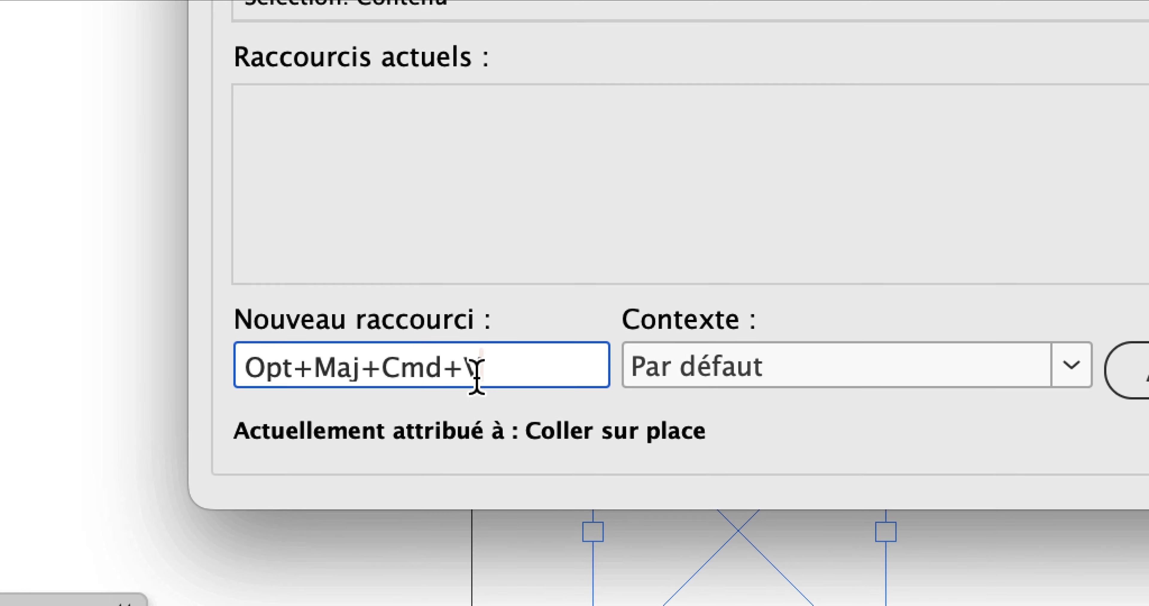
{"action": "left_click_drag", "start_coordinate": [478, 372], "coordinate": [165, 366]}
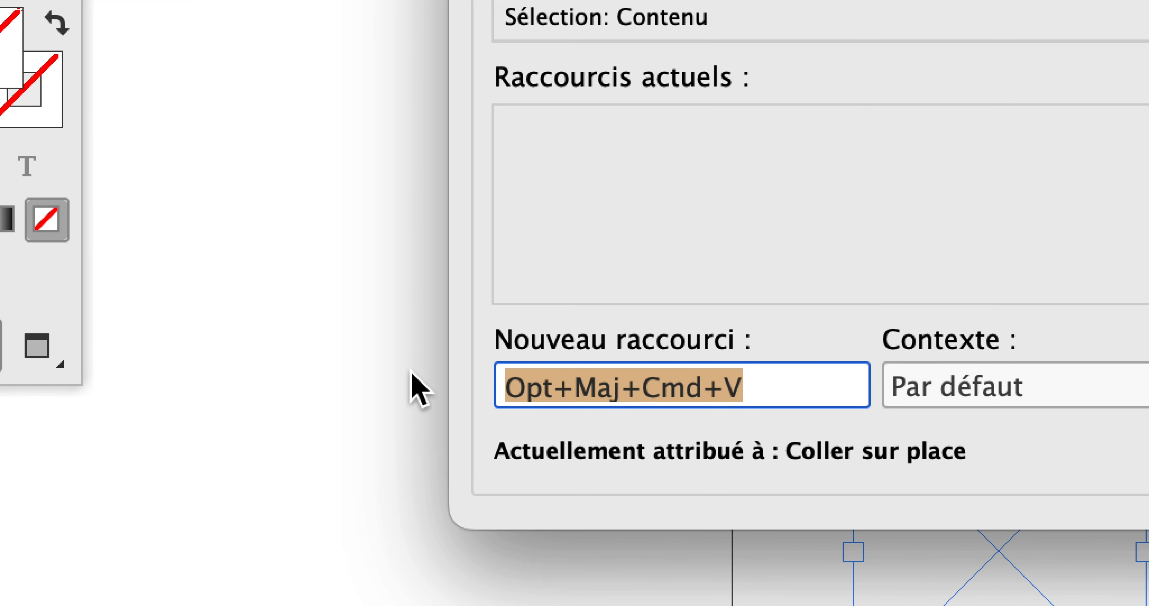
{"action": "key", "text": "alt+shift+v"}
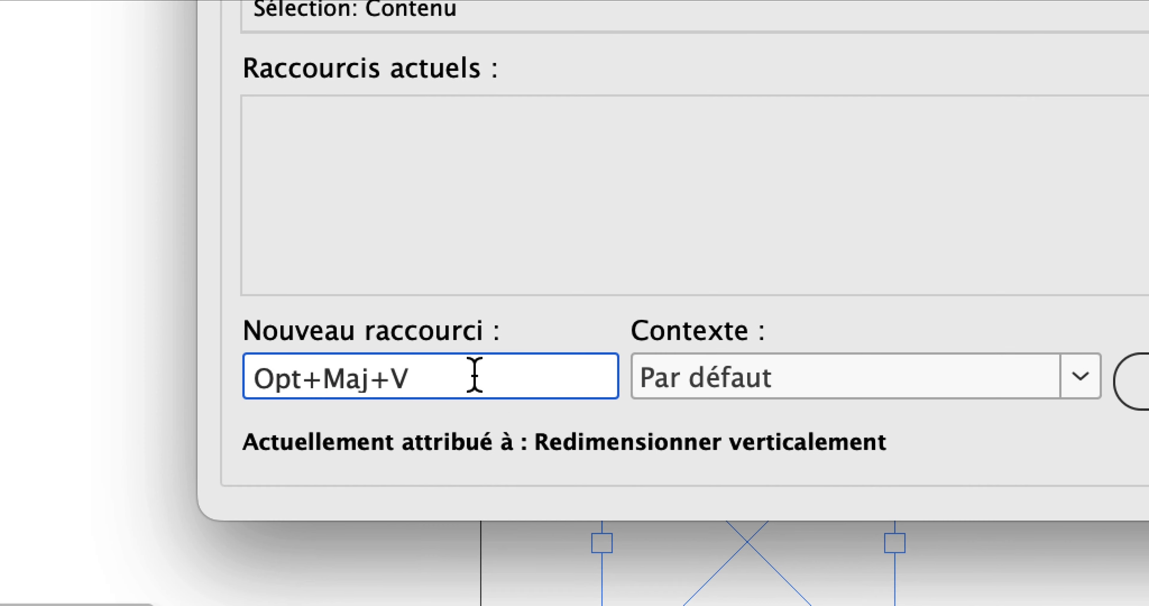
{"action": "left_click_drag", "start_coordinate": [412, 380], "coordinate": [258, 380]}
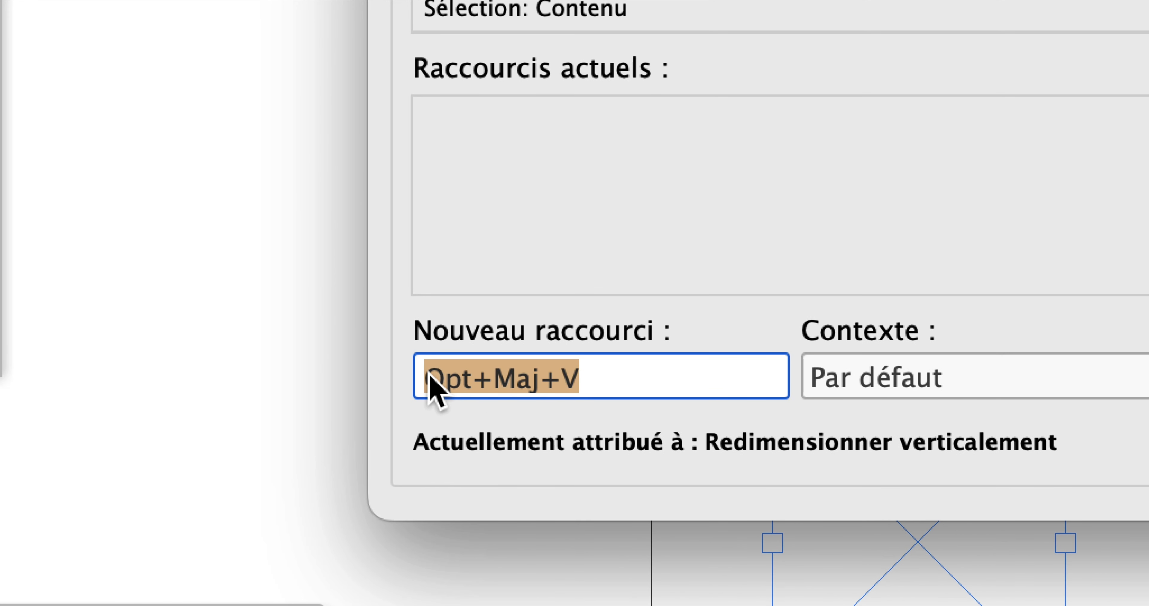
{"action": "key", "text": "shift+v"}
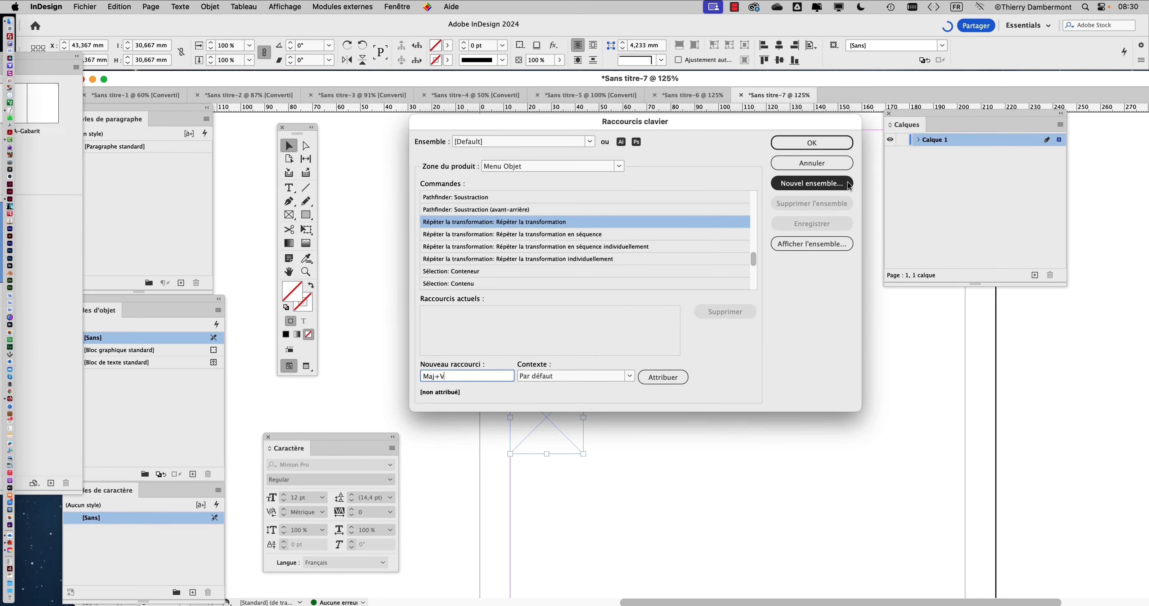
Step: Accept the shortcut settings by creating a new set based on [Default], named with the owner's first name followed by juin2024
{"action": "left_click", "coordinate": [808, 145]}
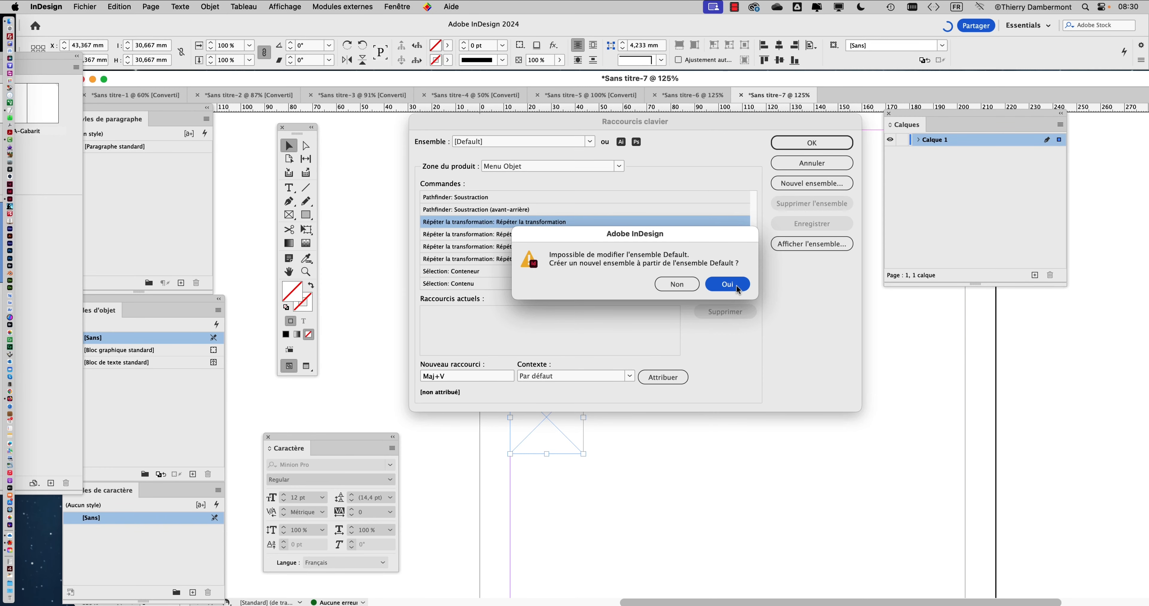
{"action": "left_click", "coordinate": [708, 280]}
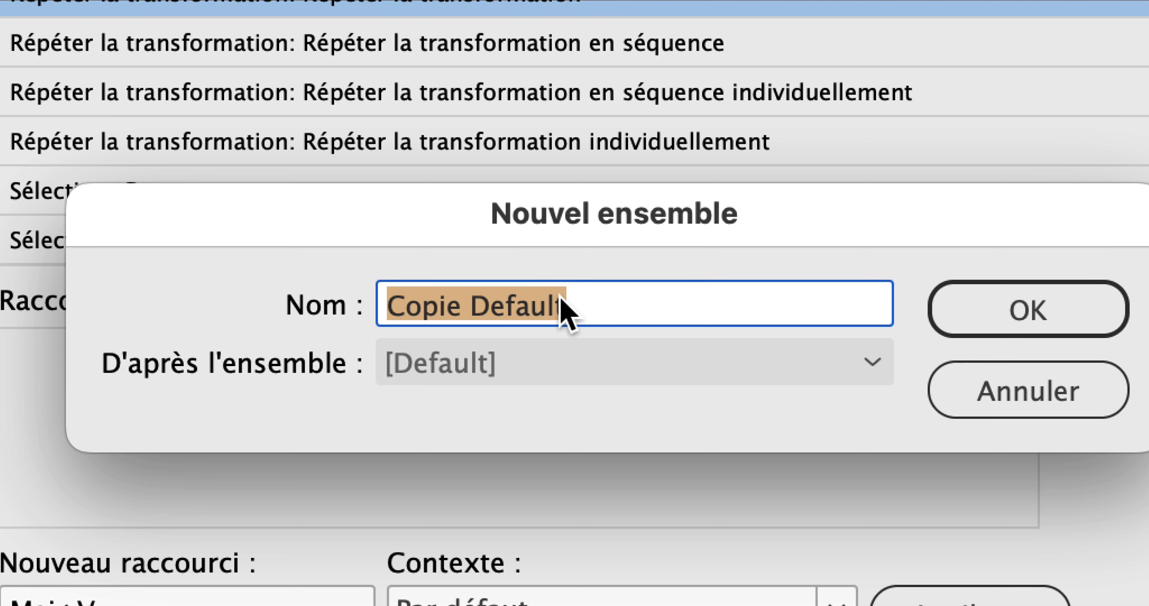
{"action": "type", "text": "Thierry ji"}
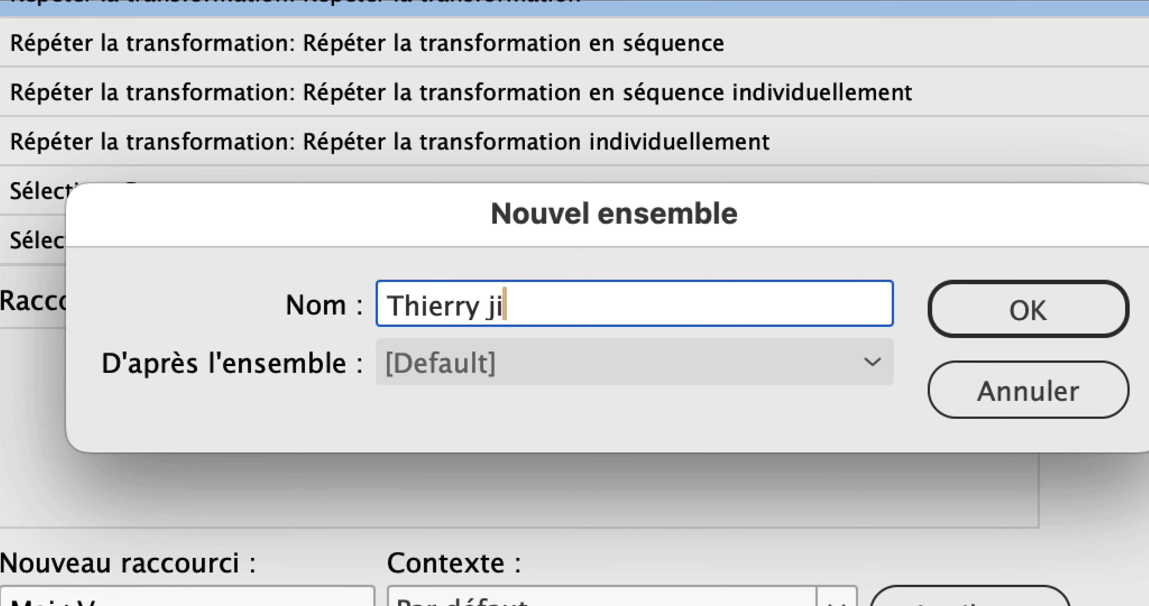
{"action": "key", "text": "BackSpace"}
{"action": "type", "text": "uin202"}
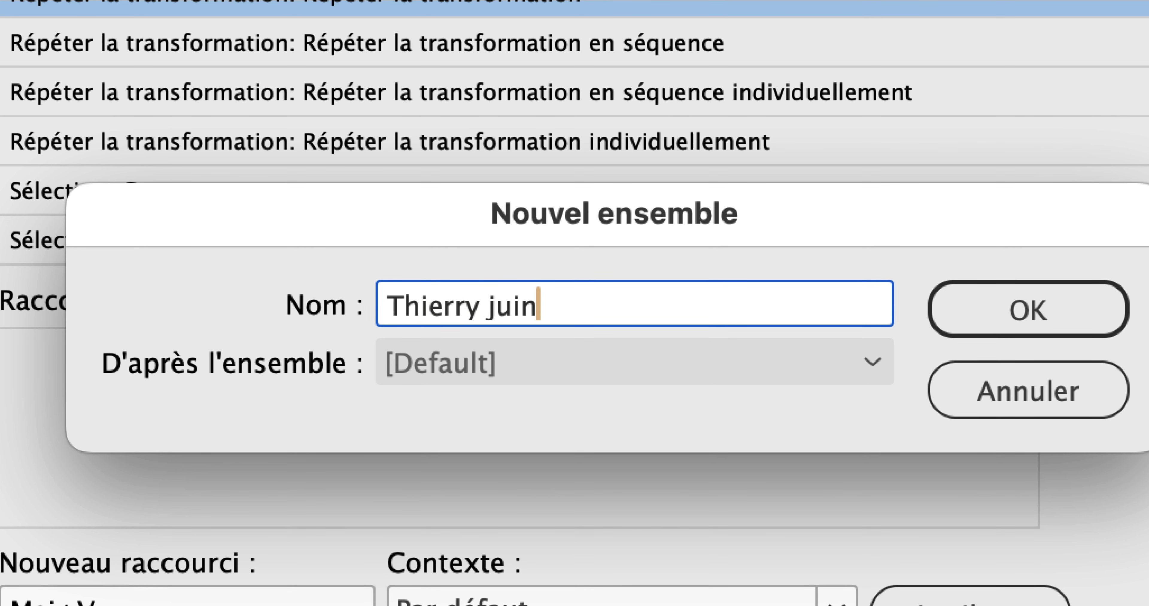
{"action": "type", "text": "4"}
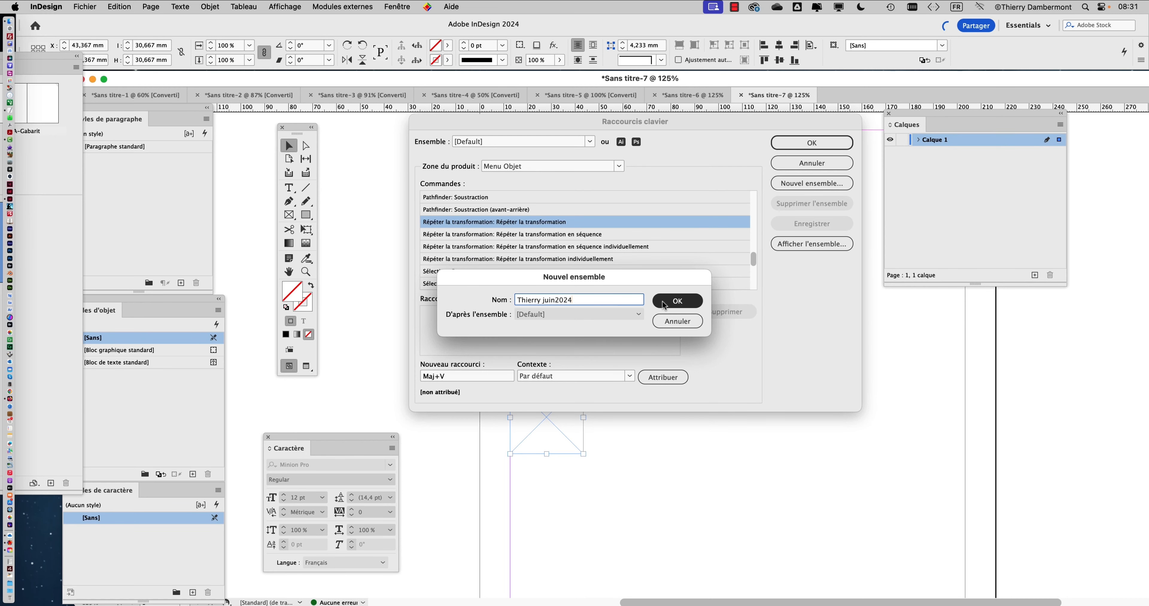
{"action": "left_click", "coordinate": [779, 292]}
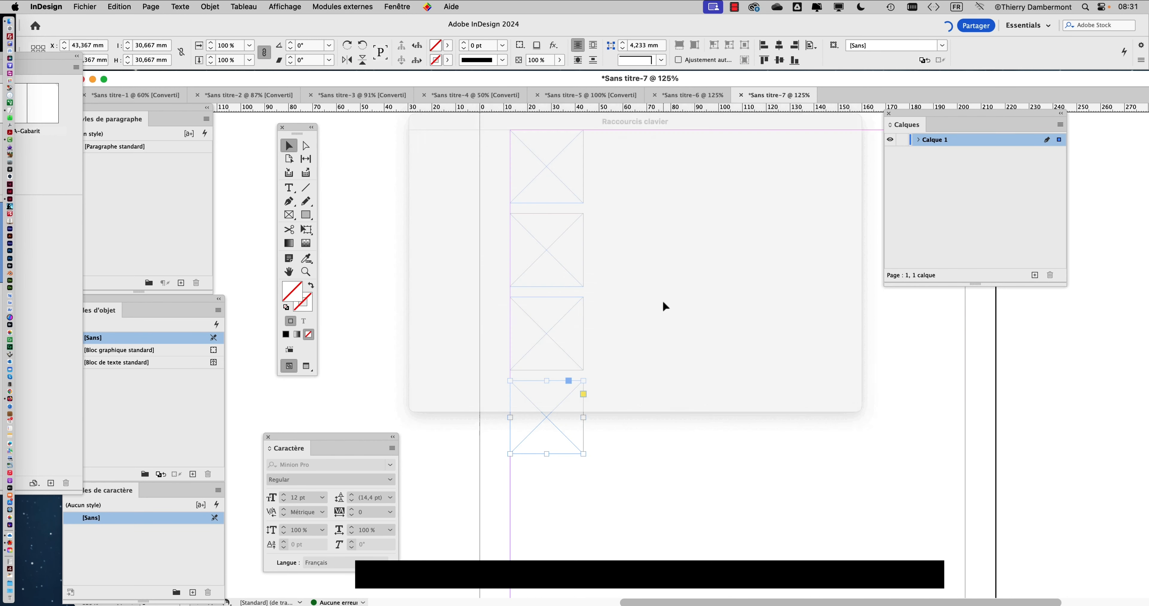
Step: Check which shortcut is shown next to Répéter la transformation among the object commands, without running the command
{"action": "left_click", "coordinate": [208, 6]}
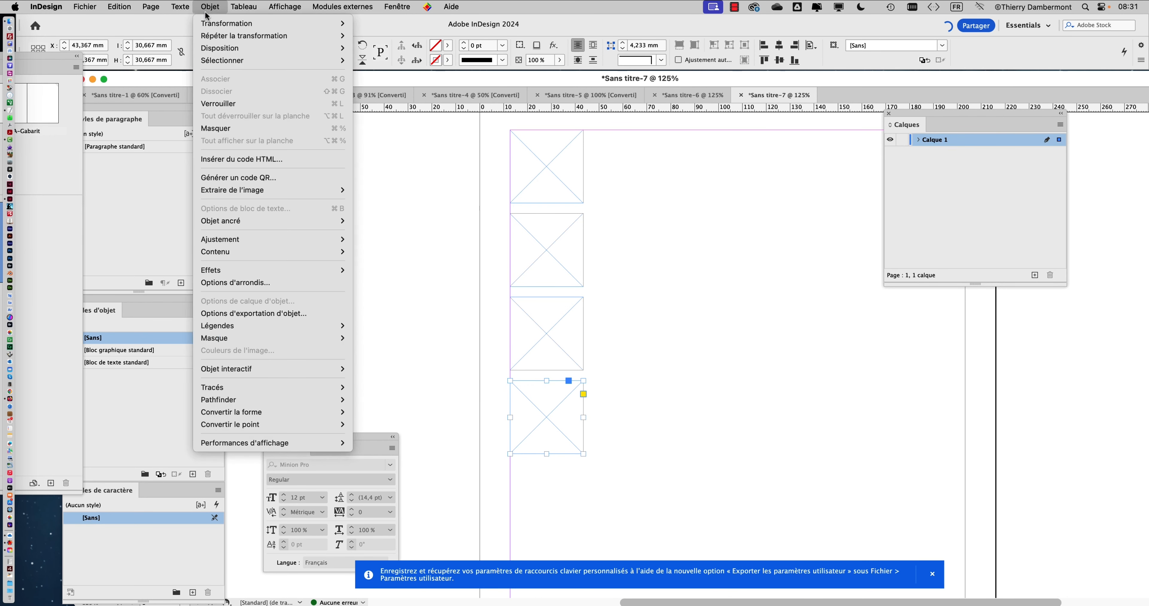
{"action": "mouse_move", "coordinate": [210, 27]}
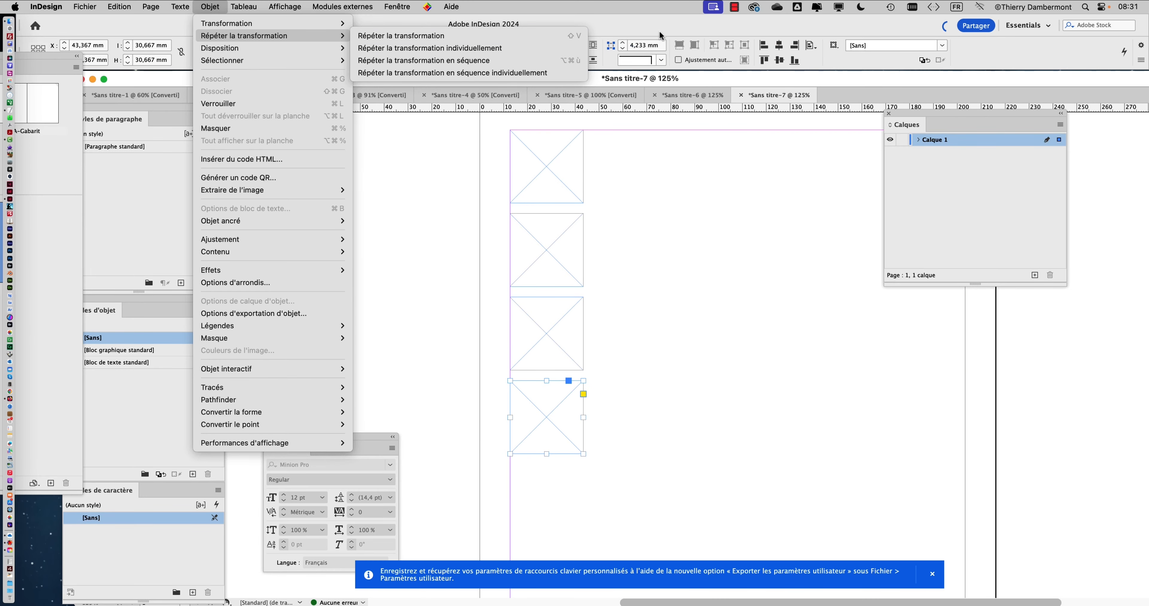
{"action": "left_click", "coordinate": [659, 30]}
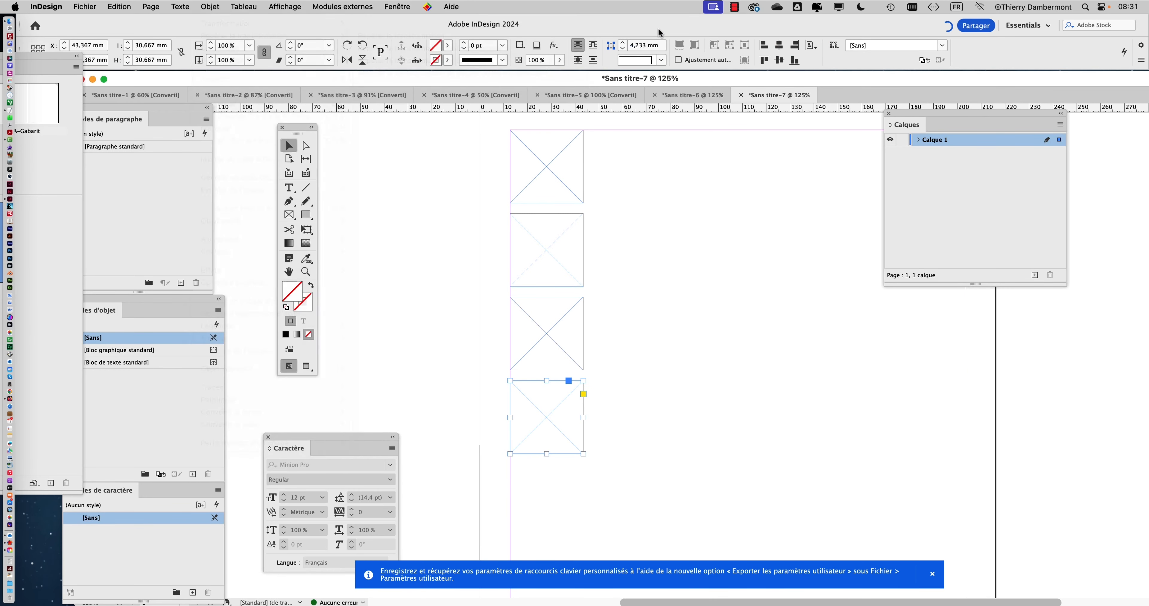
{"action": "left_click", "coordinate": [204, 6]}
{"action": "mouse_move", "coordinate": [218, 36]}
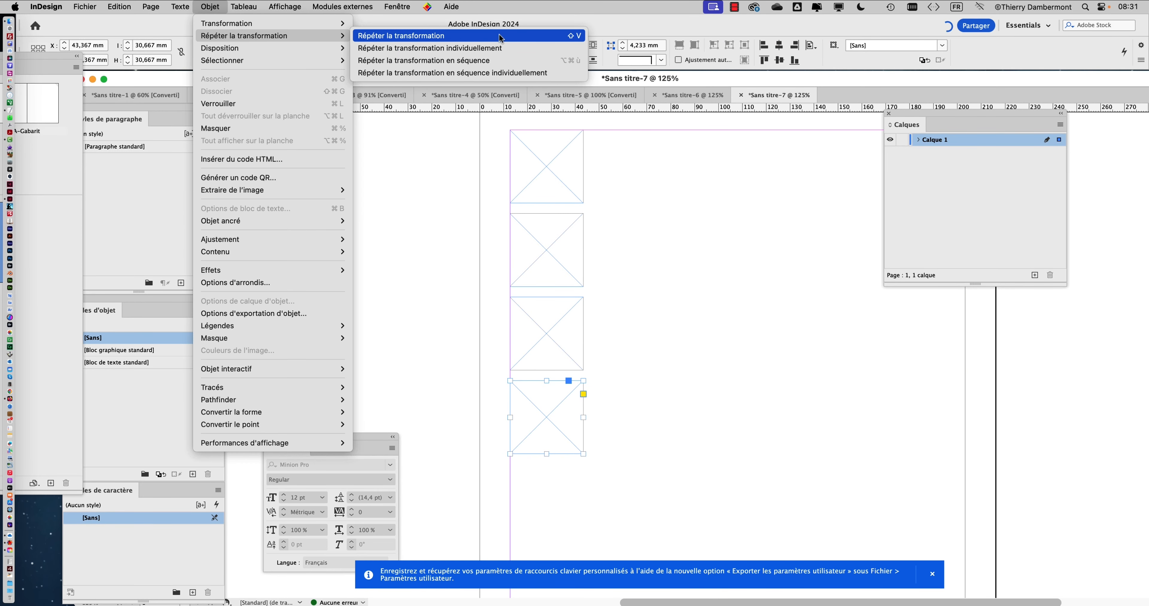
{"action": "left_click", "coordinate": [601, 23]}
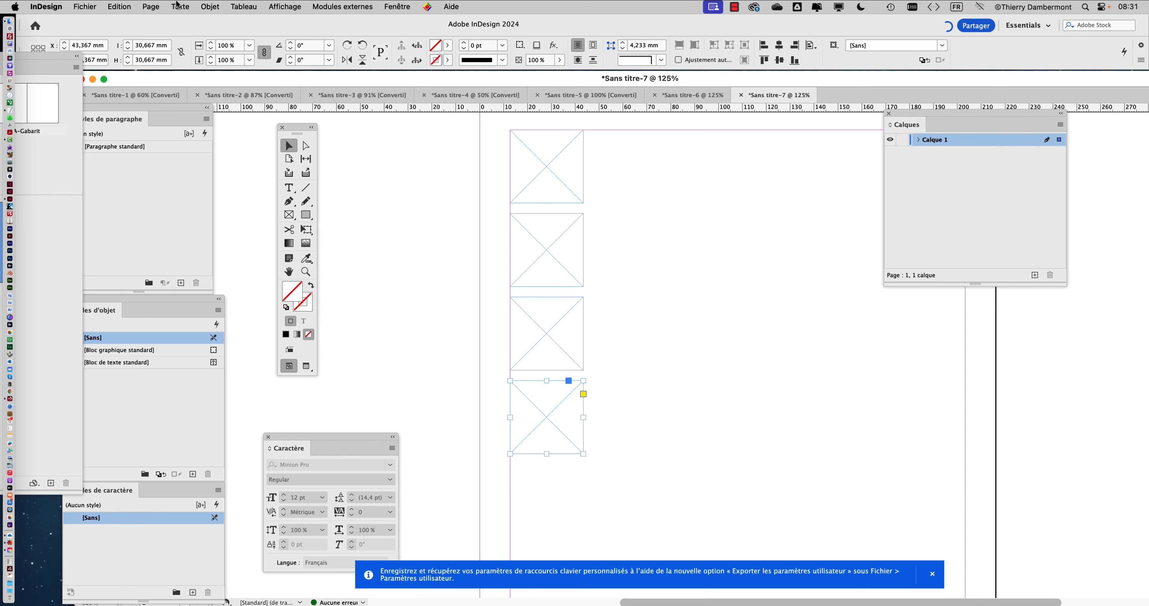
Step: Reopen the keyboard shortcut settings (Raccourcis clavier) and review the available shortcut sets, keeping the juin2024 set selected
{"action": "left_click", "coordinate": [128, 6]}
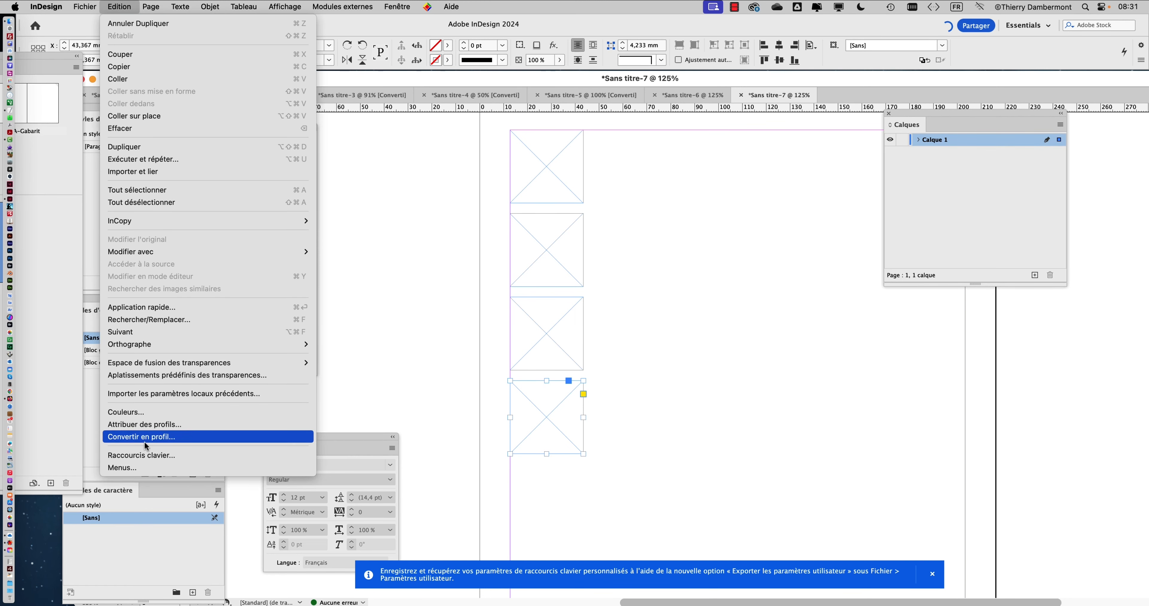
{"action": "left_click", "coordinate": [154, 456]}
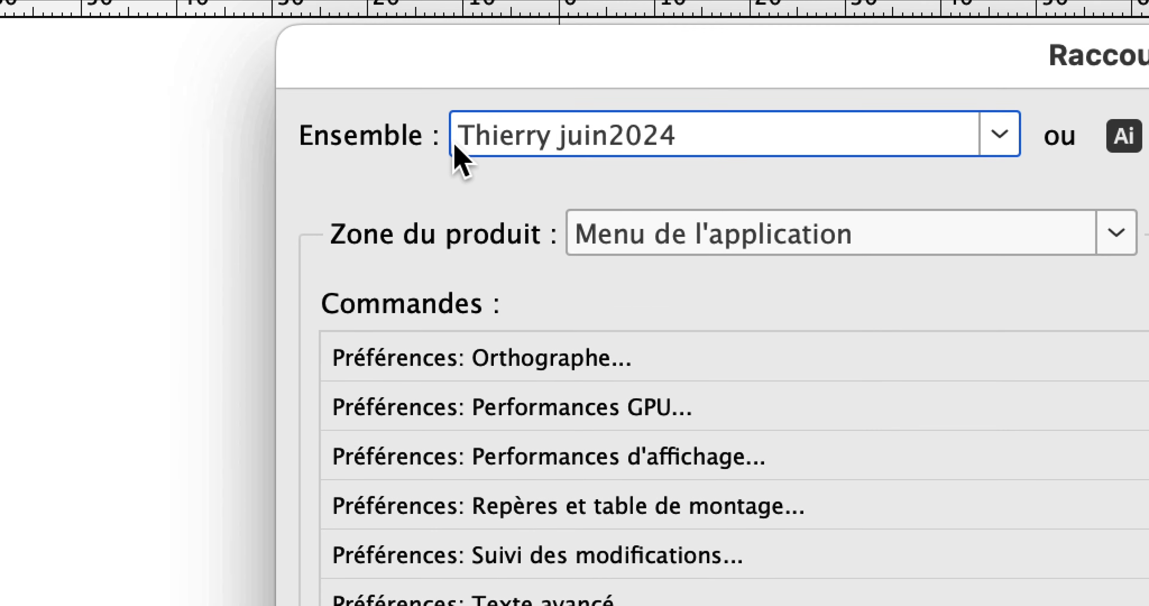
{"action": "left_click", "coordinate": [454, 150]}
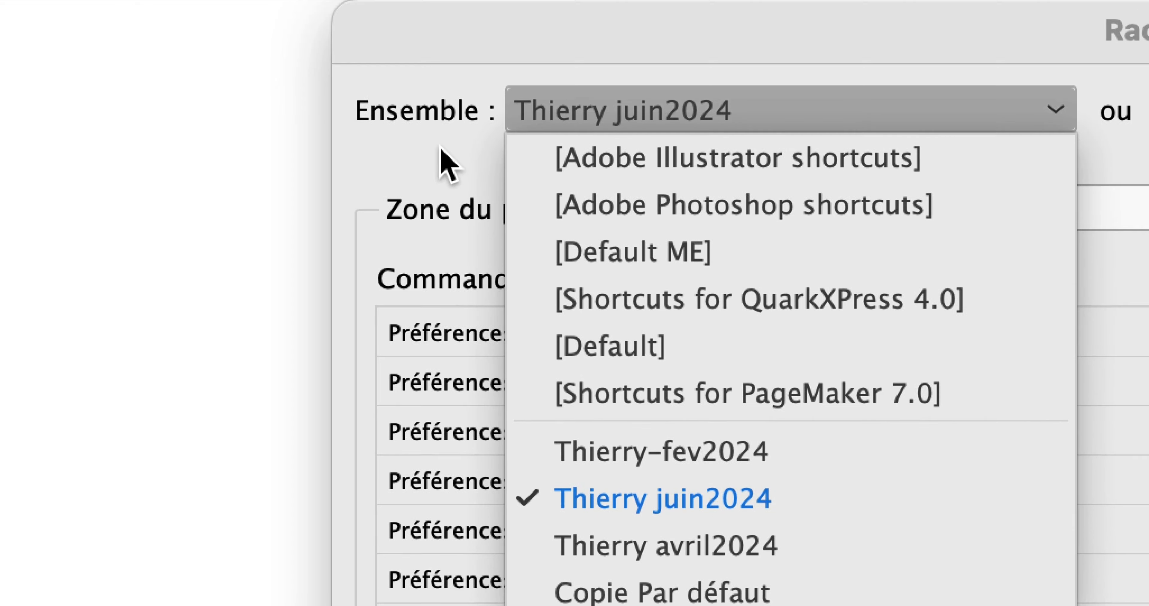
{"action": "left_click", "coordinate": [448, 124]}
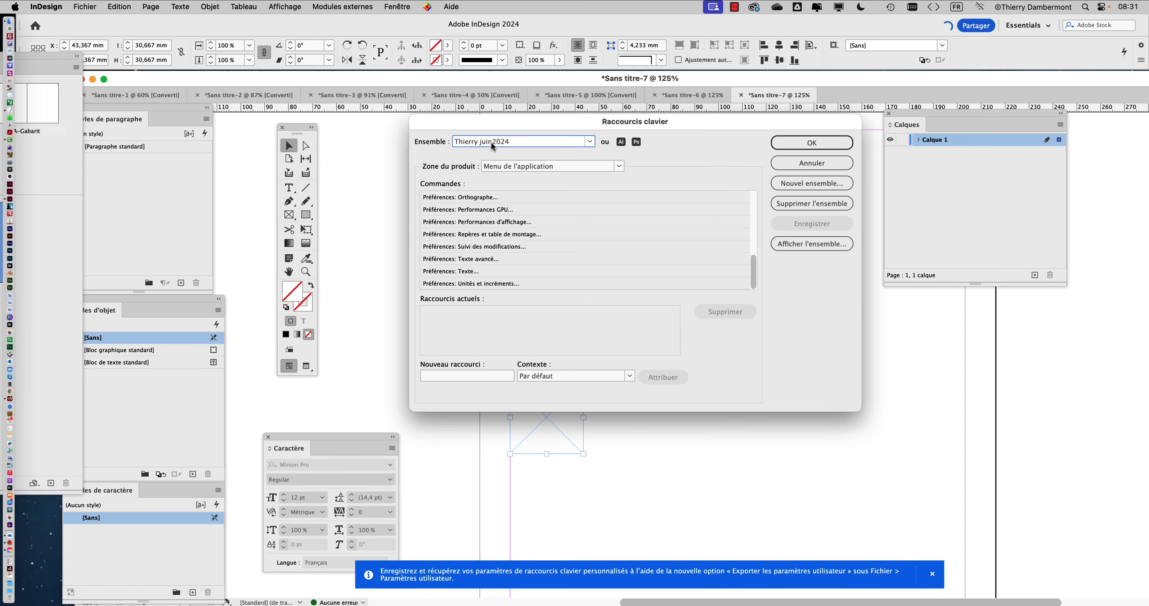
Step: Display the juin2024 set as a text file in TextEdit, enlarge its window and examine the shortcuts listed for each product area
{"action": "left_click", "coordinate": [797, 245]}
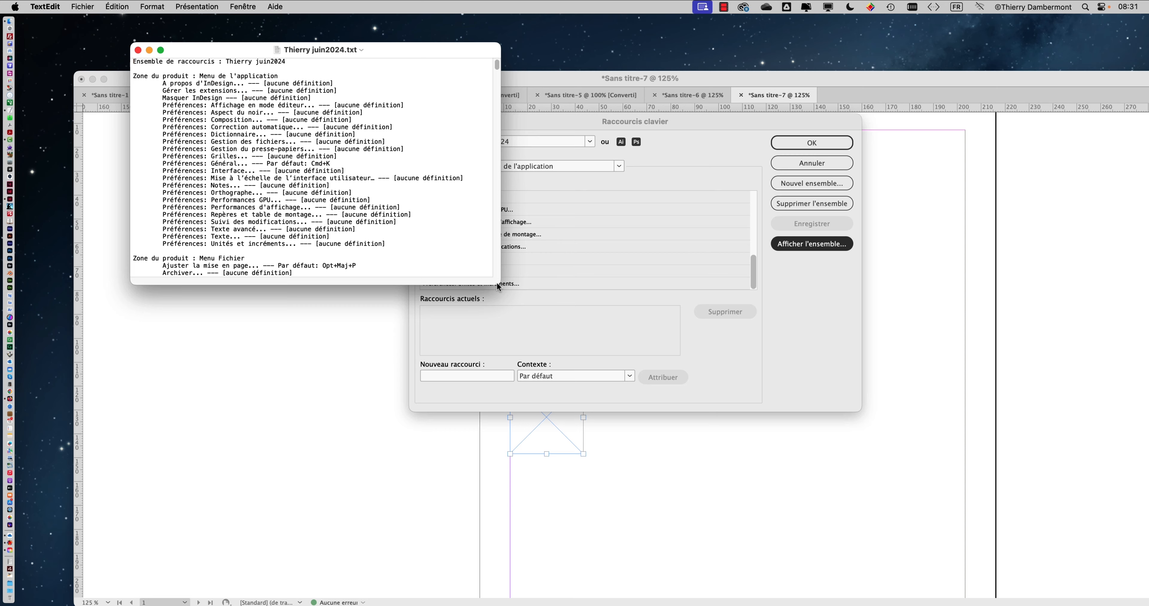
{"action": "left_click_drag", "start_coordinate": [499, 284], "coordinate": [995, 556]}
{"action": "scroll", "coordinate": [382, 345], "scroll_direction": "down", "scroll_amount": 1}
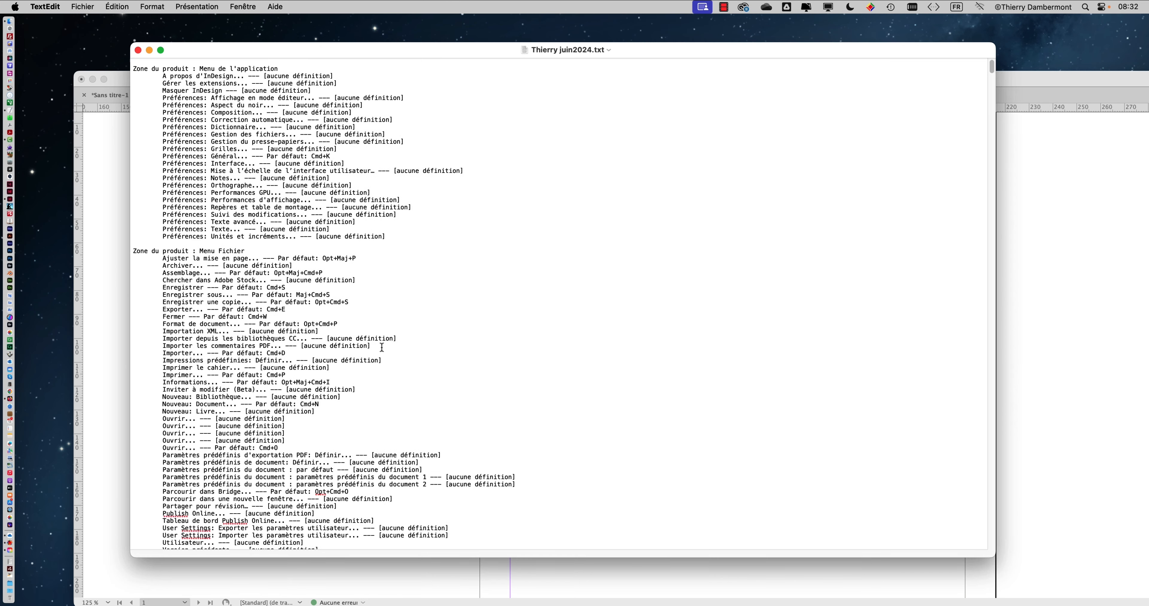
{"action": "scroll", "coordinate": [382, 347], "scroll_direction": "down", "scroll_amount": 5}
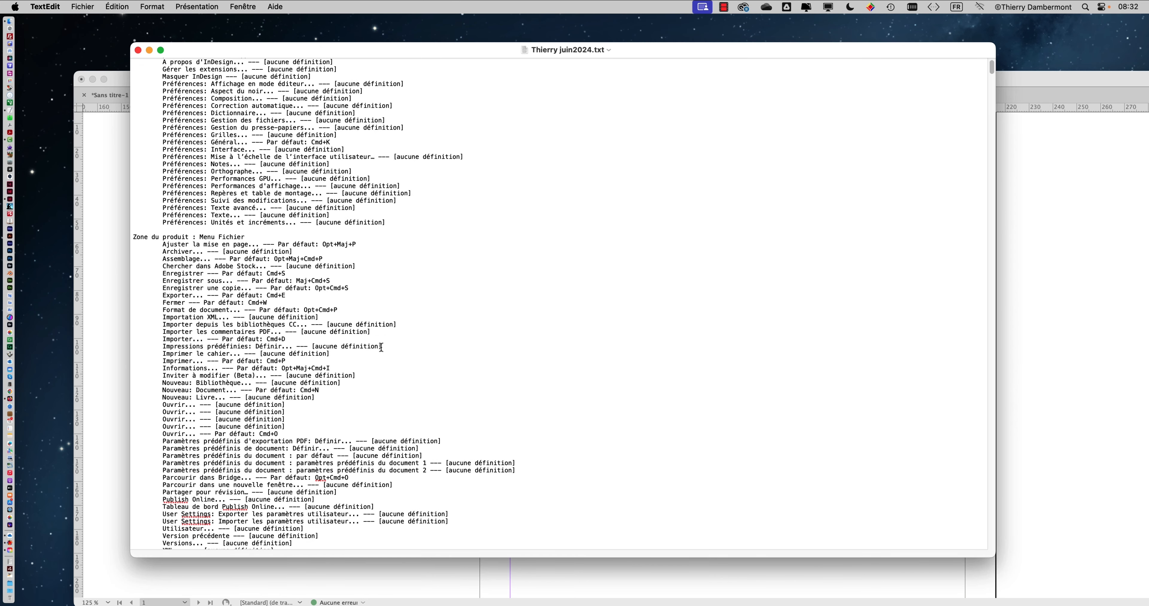
{"action": "scroll", "coordinate": [382, 347], "scroll_direction": "down", "scroll_amount": 20}
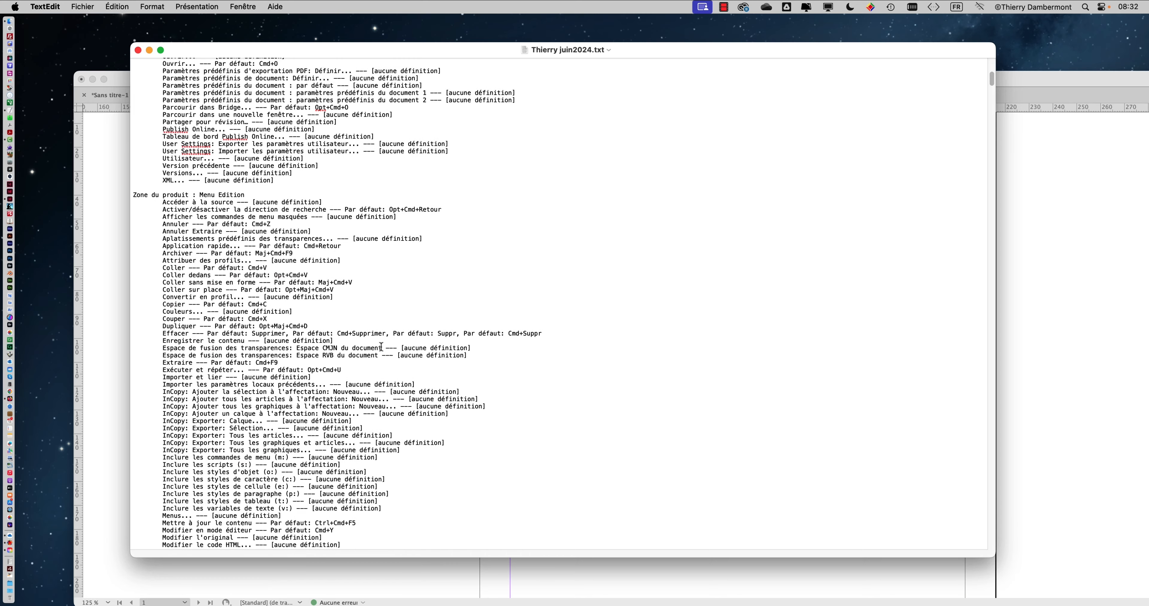
{"action": "scroll", "coordinate": [184, 151], "scroll_direction": "down", "scroll_amount": 20}
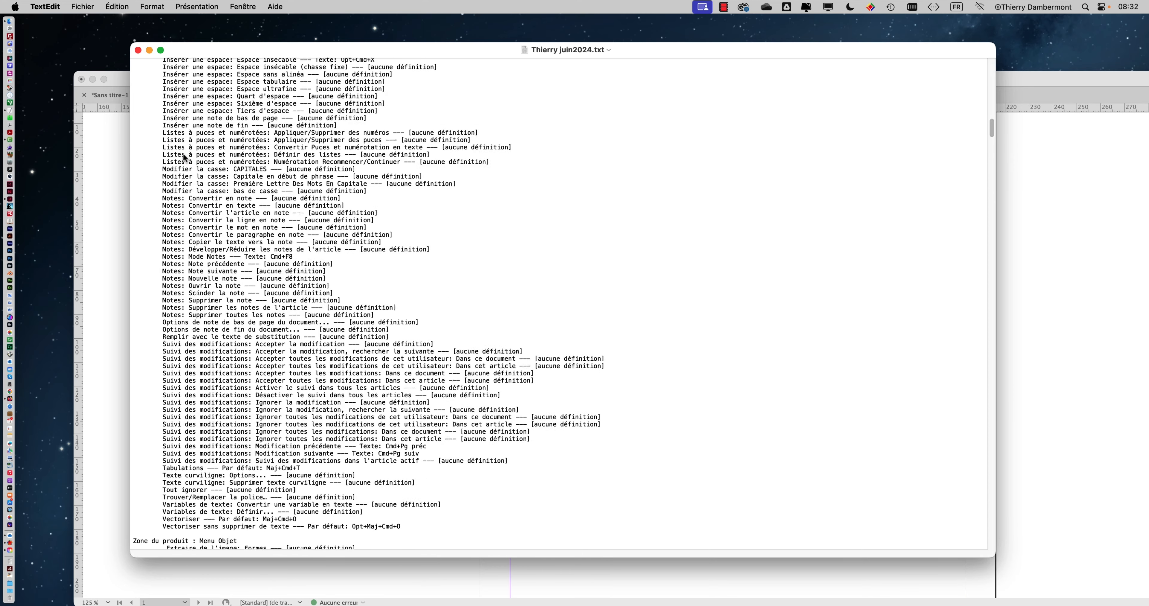
{"action": "scroll", "coordinate": [183, 157], "scroll_direction": "down", "scroll_amount": 20}
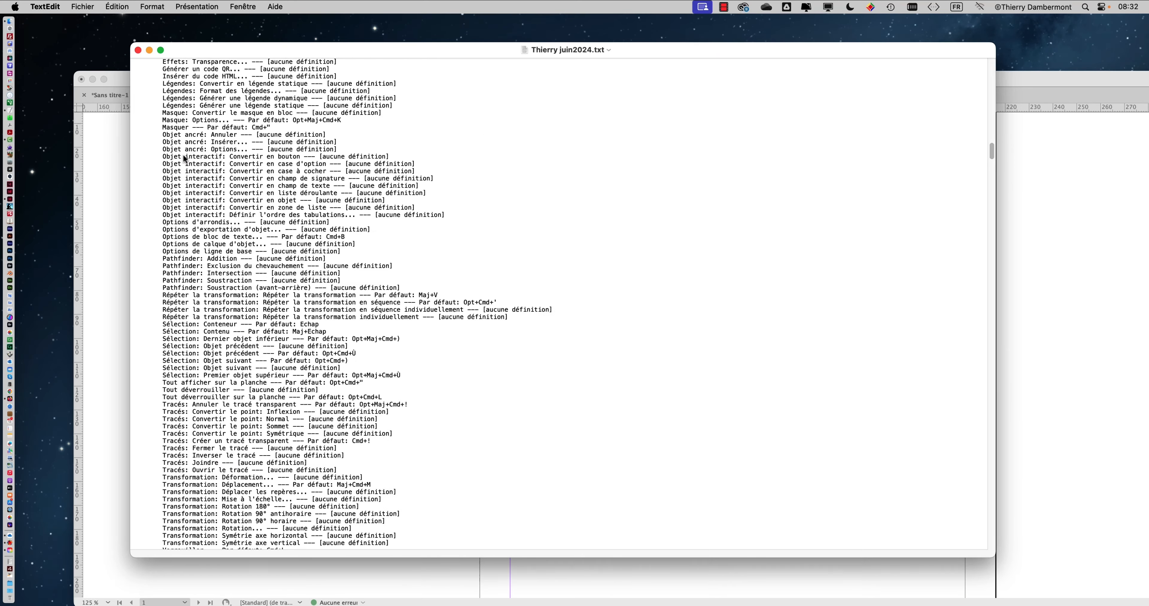
{"action": "scroll", "coordinate": [185, 158], "scroll_direction": "down", "scroll_amount": 15}
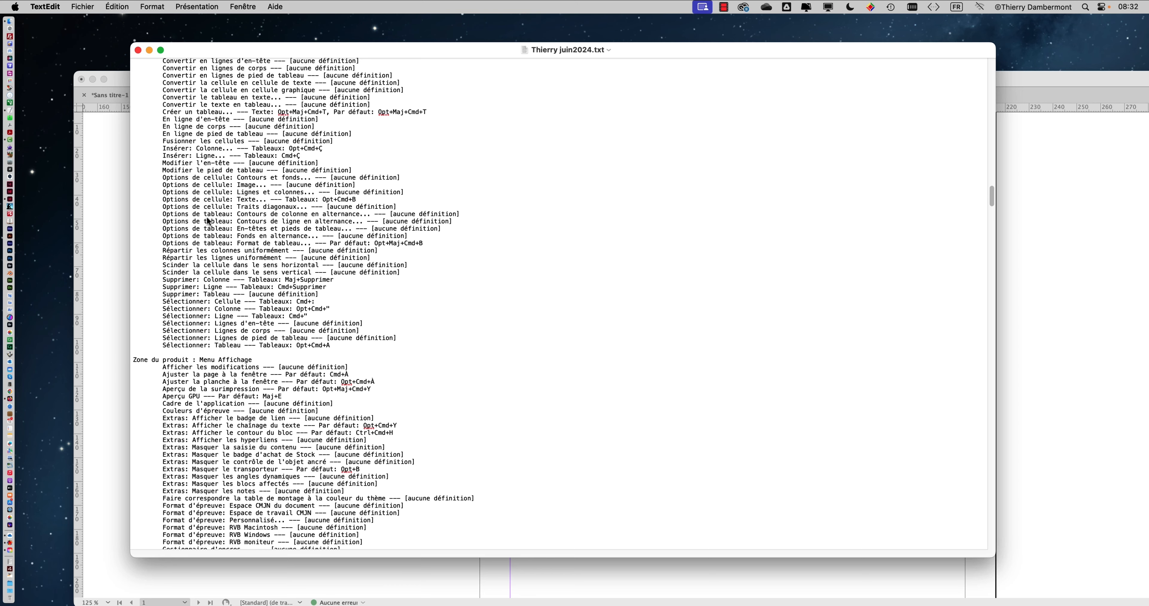
{"action": "scroll", "coordinate": [209, 222], "scroll_direction": "down", "scroll_amount": 20}
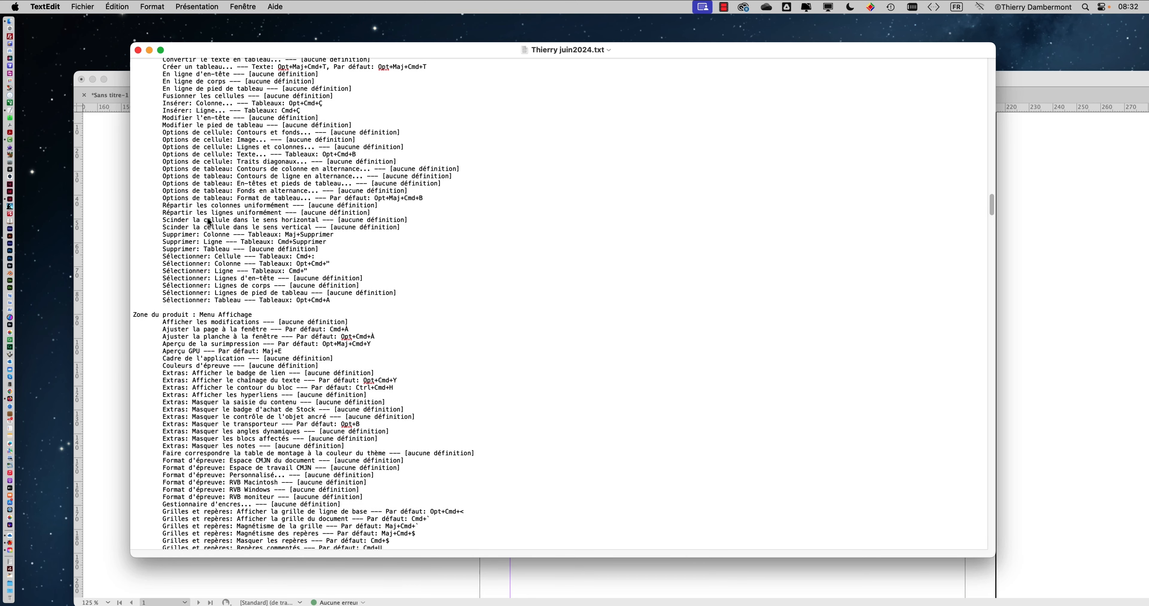
{"action": "scroll", "coordinate": [206, 218], "scroll_direction": "down", "scroll_amount": 20}
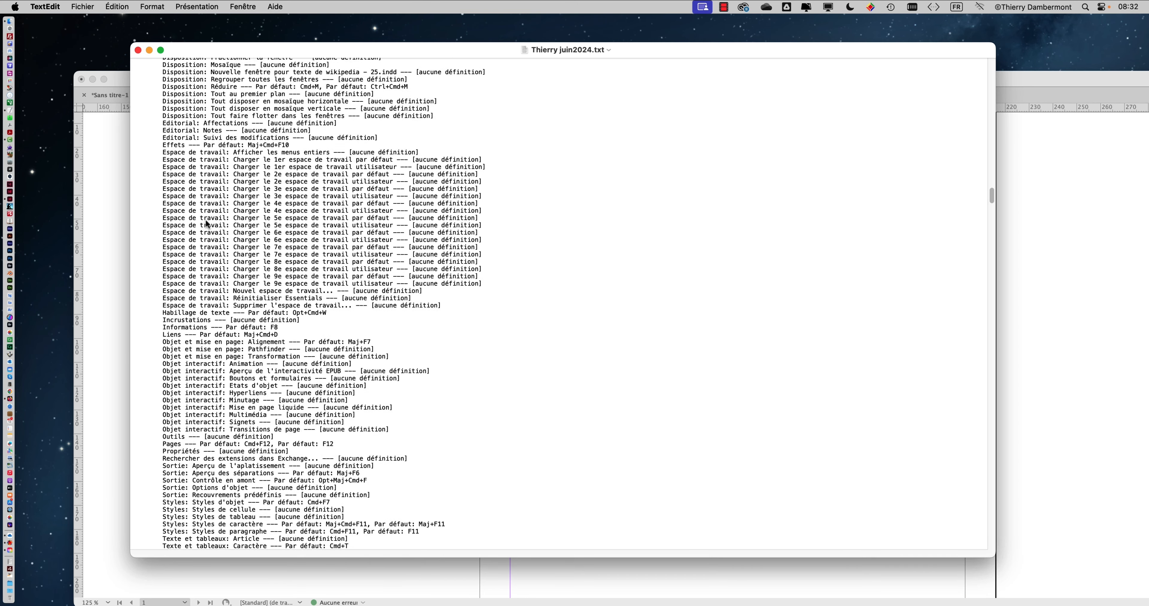
Step: Read on through the panel menu shortcuts in the text listing, then close it and accept the InDesign shortcut settings
{"action": "scroll", "coordinate": [207, 225], "scroll_direction": "down", "scroll_amount": 20}
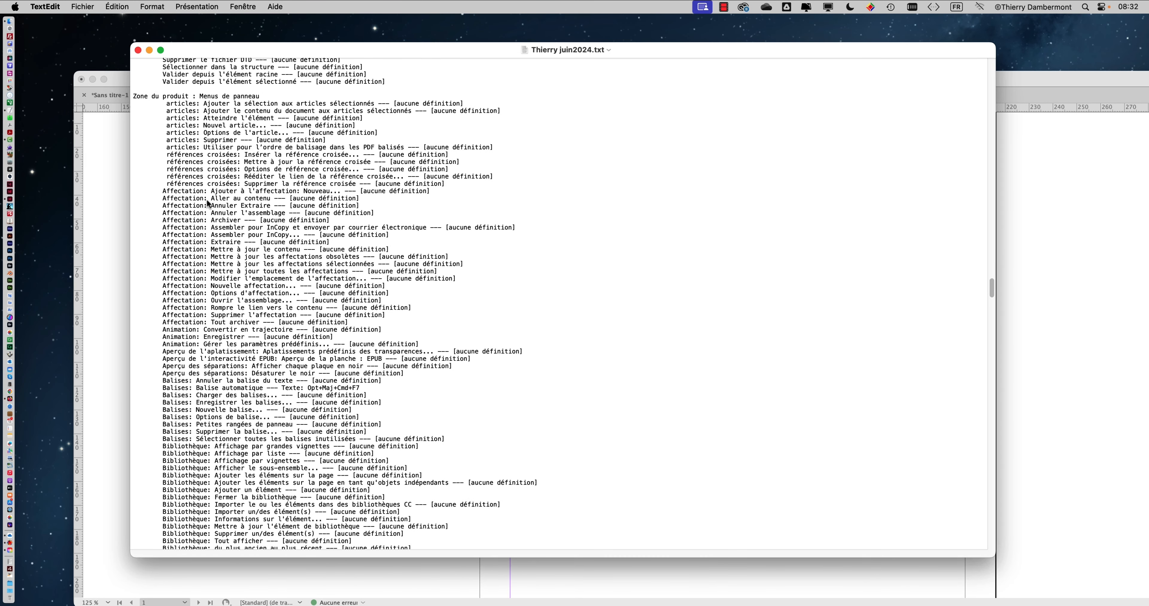
{"action": "left_click", "coordinate": [140, 49]}
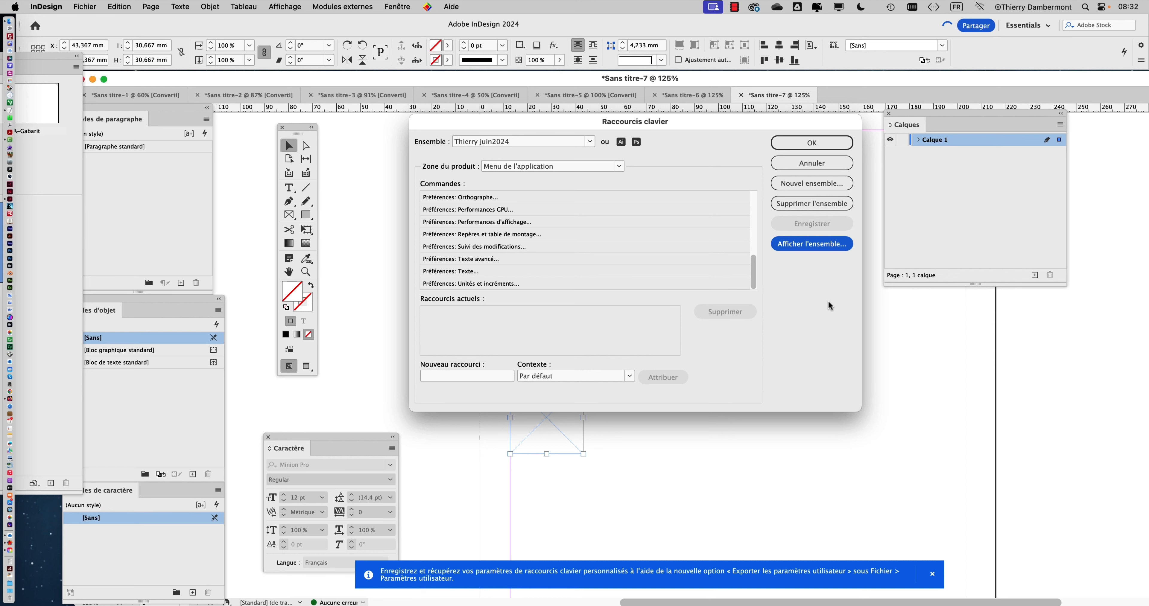
{"action": "left_click", "coordinate": [808, 143]}
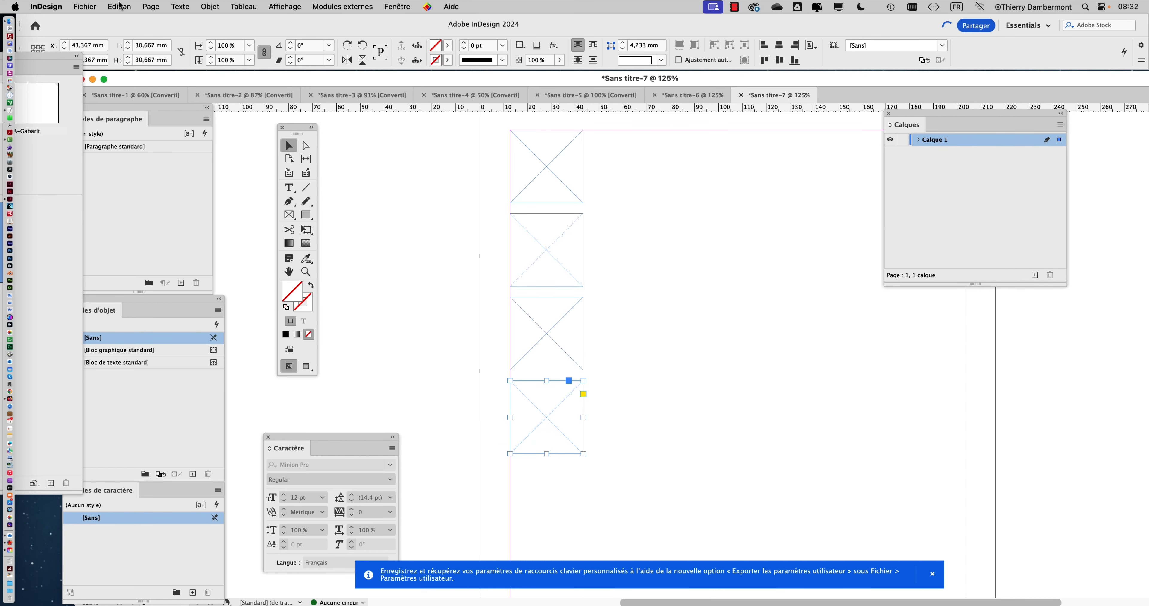
Step: Examine the menu customization settings (Personnalisation des menus) and leave them without making any change
{"action": "left_click", "coordinate": [120, 6]}
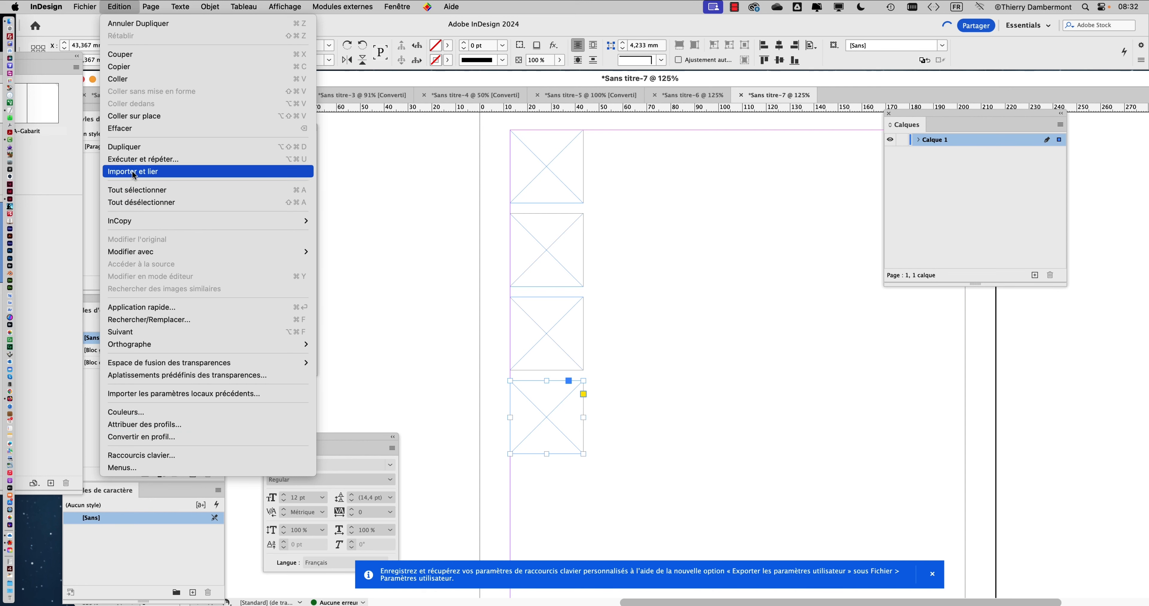
{"action": "left_click", "coordinate": [143, 468]}
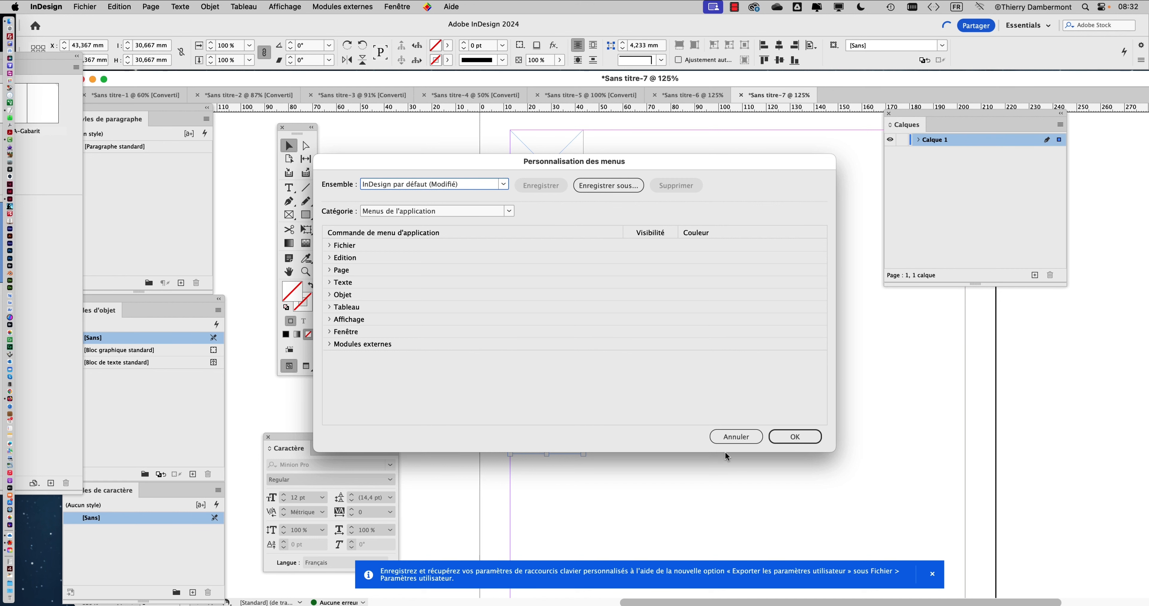
{"action": "left_click", "coordinate": [729, 441]}
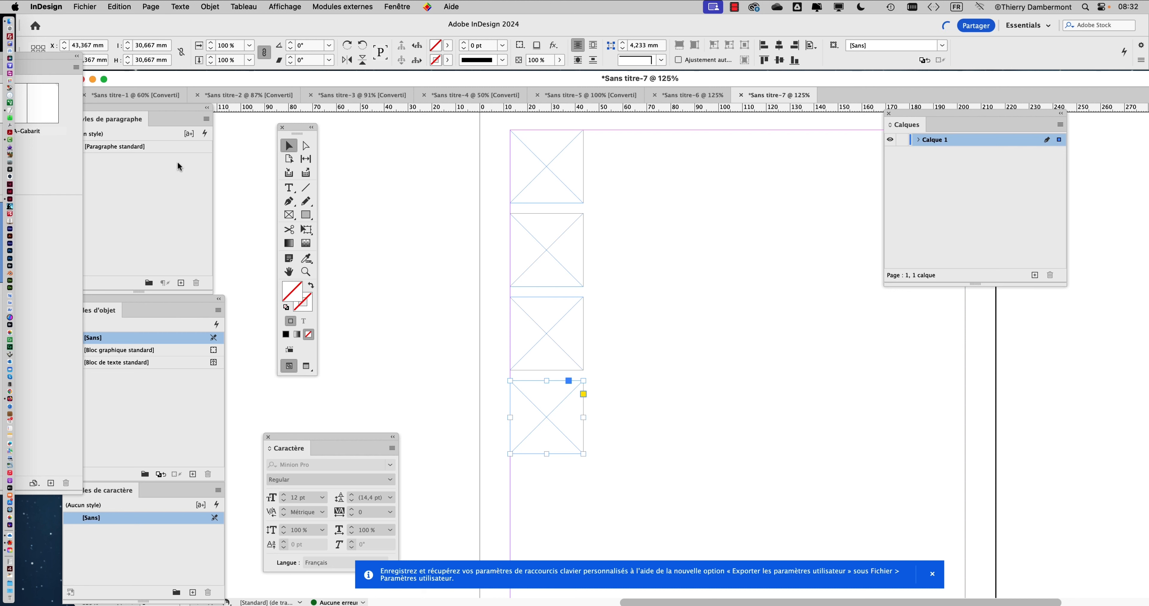
{"action": "left_click", "coordinate": [124, 5]}
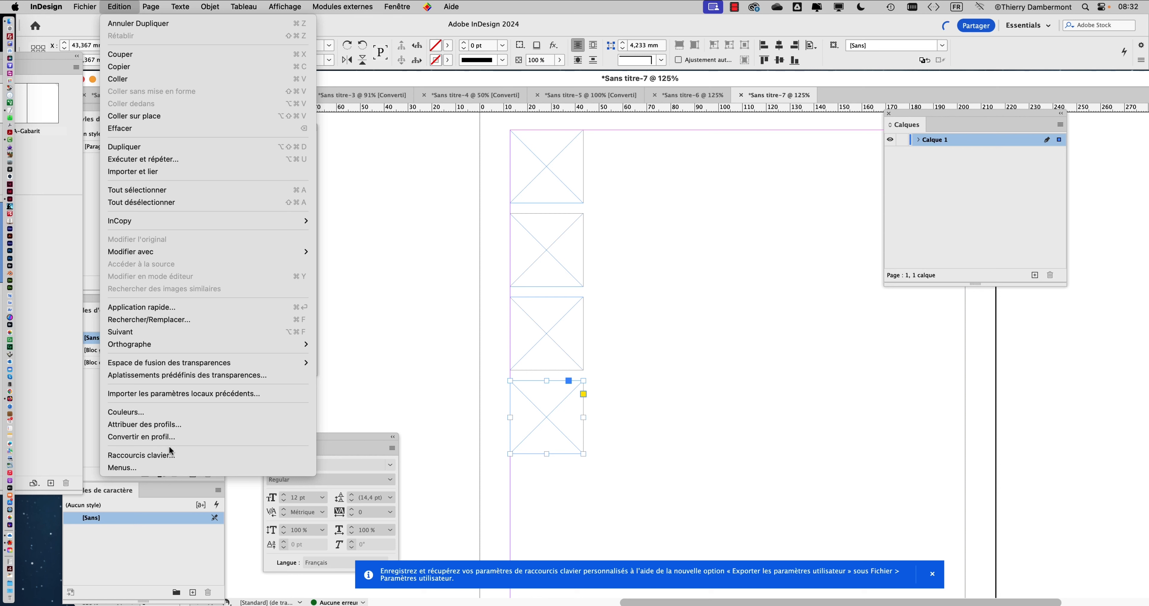
{"action": "left_click", "coordinate": [116, 5]}
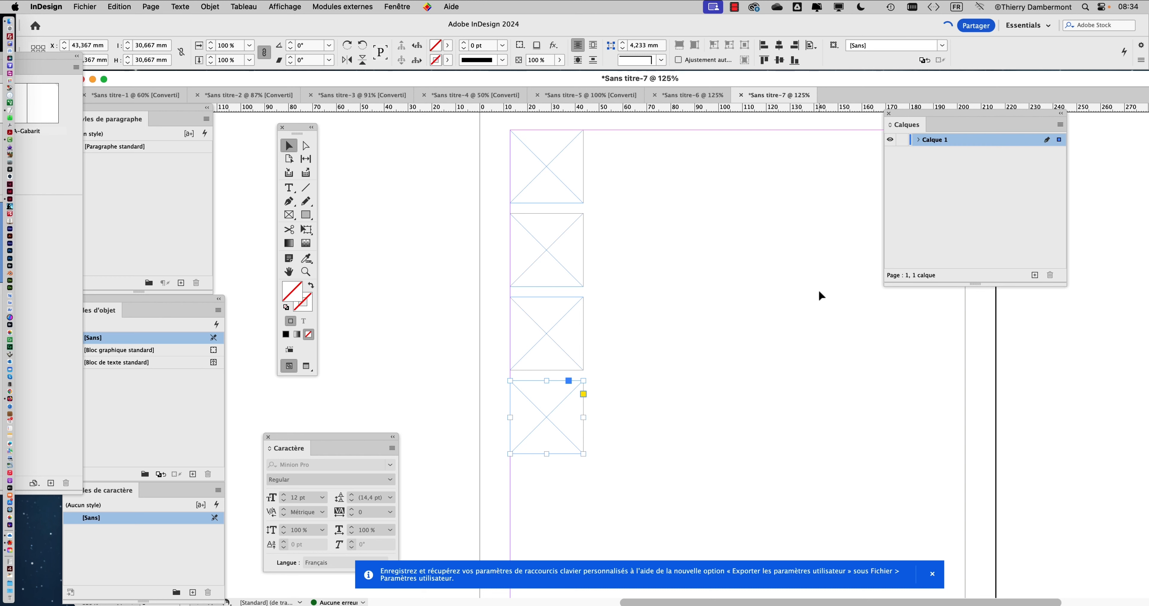
{"action": "left_click", "coordinate": [976, 26]}
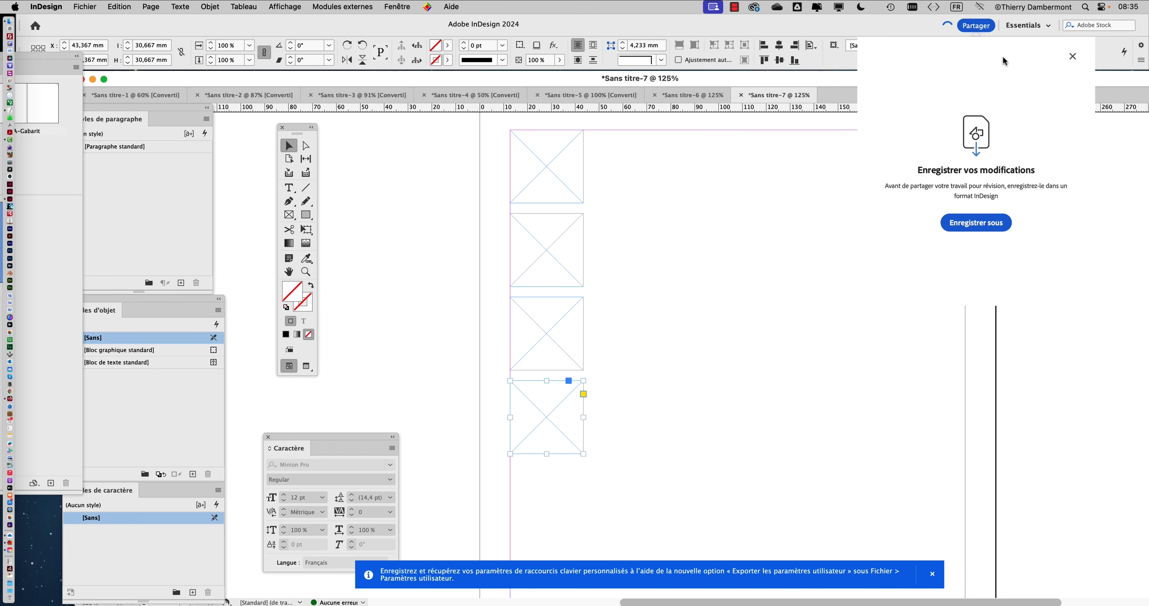
{"action": "left_click", "coordinate": [1074, 57]}
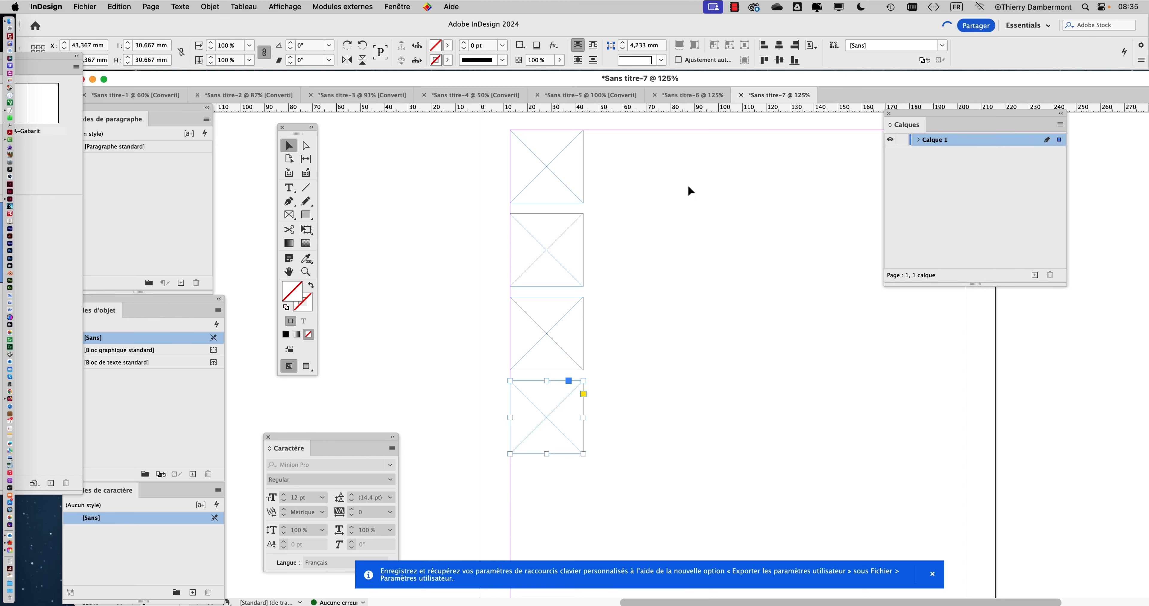
Step: Deselect the lowest square frame and dismiss the notice about exporting user settings
{"action": "left_click", "coordinate": [475, 201]}
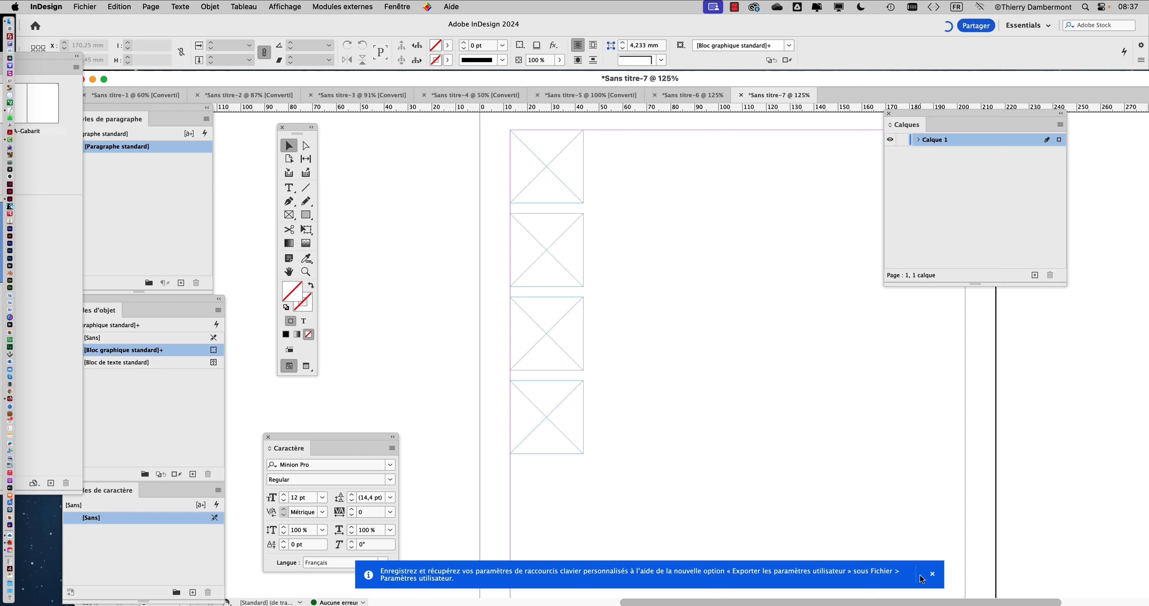
{"action": "left_click", "coordinate": [933, 574]}
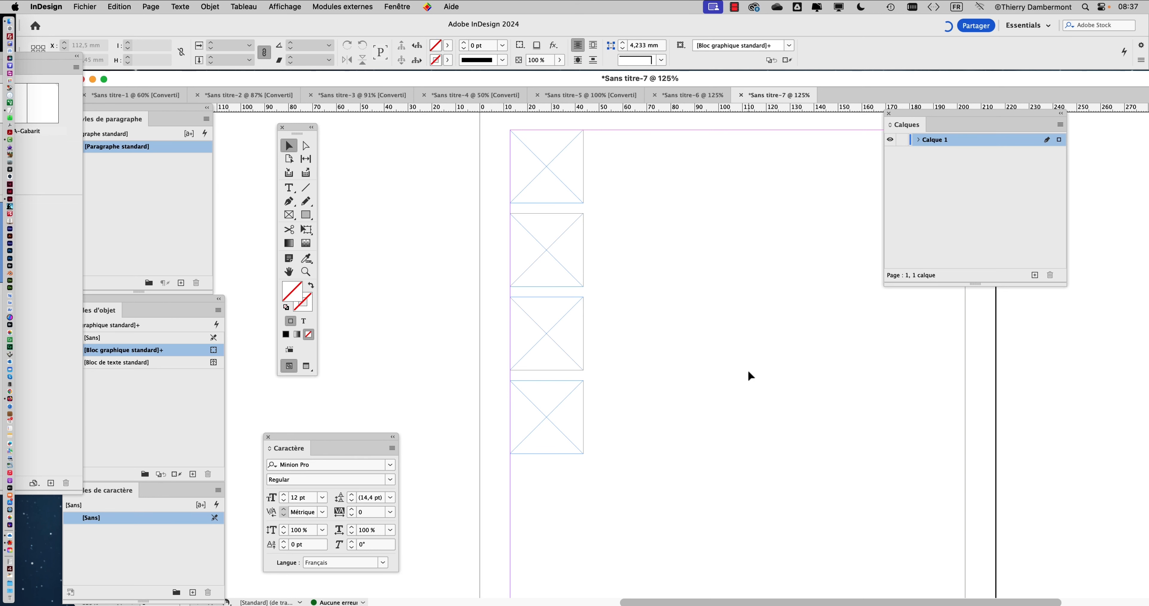
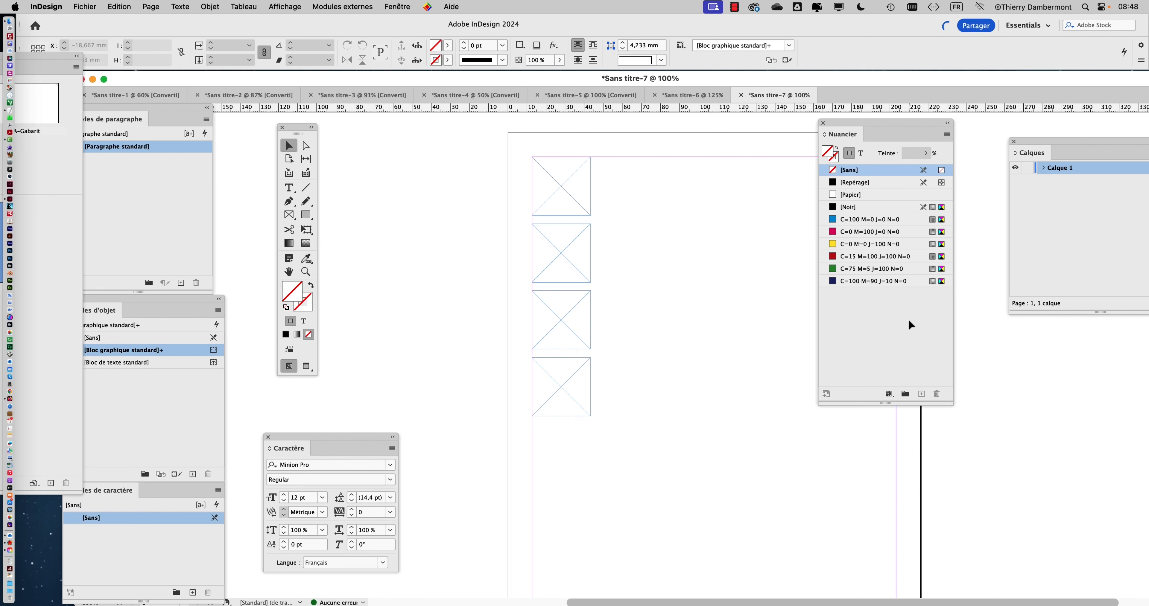
Step: Create a CMJN process swatch with about 9% cyan, 62% magenta, 0% yellow and 41% black
{"action": "left_click", "coordinate": [946, 134]}
{"action": "left_click", "coordinate": [968, 142]}
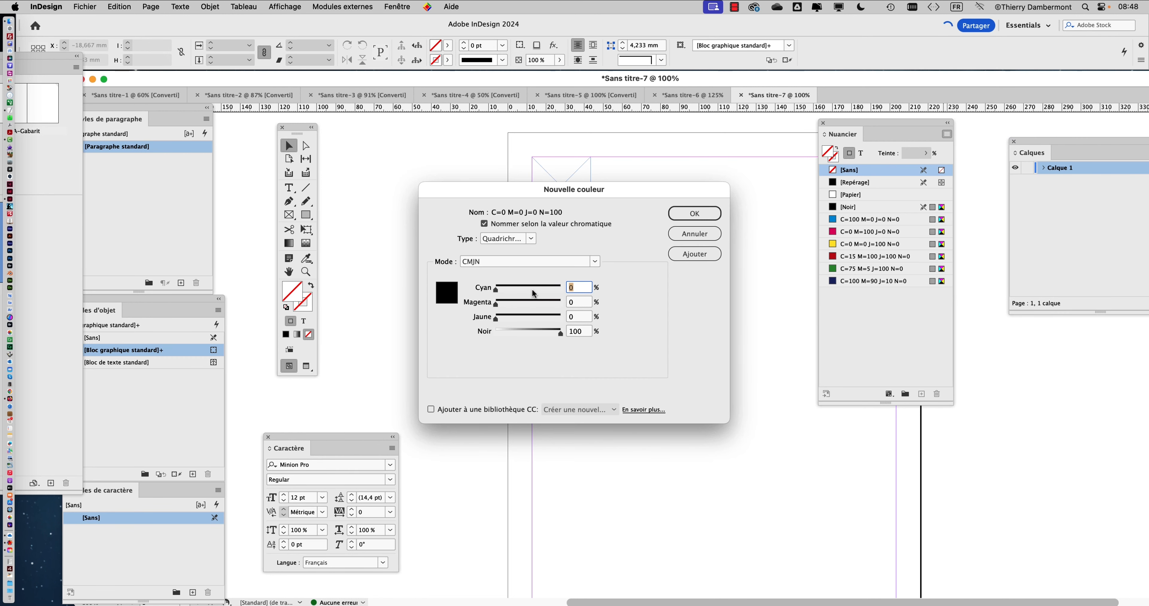
{"action": "left_click", "coordinate": [522, 333]}
{"action": "left_click", "coordinate": [535, 301]}
{"action": "left_click", "coordinate": [546, 288]}
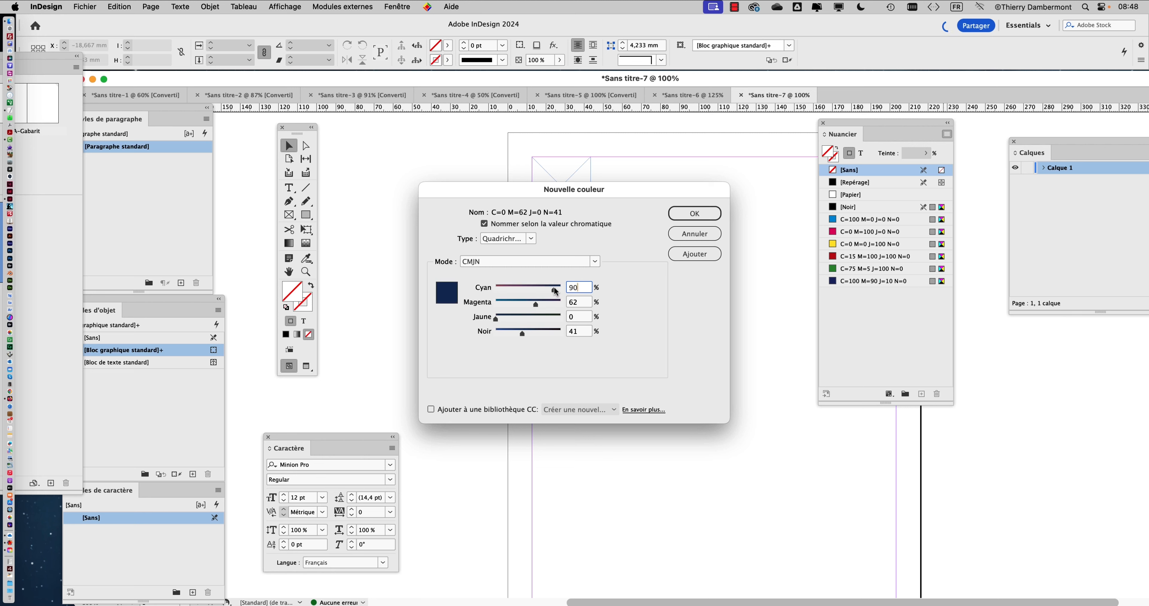
{"action": "left_click_drag", "start_coordinate": [554, 288], "coordinate": [500, 286]}
{"action": "left_click", "coordinate": [695, 214]}
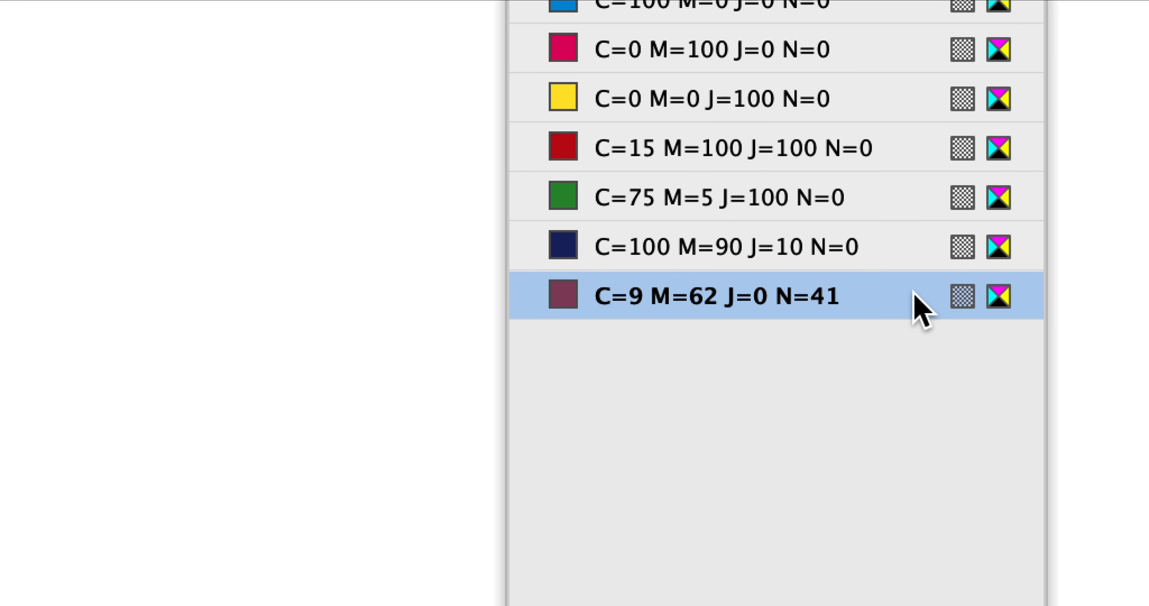
Step: Turn off naming by colour value for the new purple-brown swatch and name it nuance brique anglaise
{"action": "double_click", "coordinate": [913, 292]}
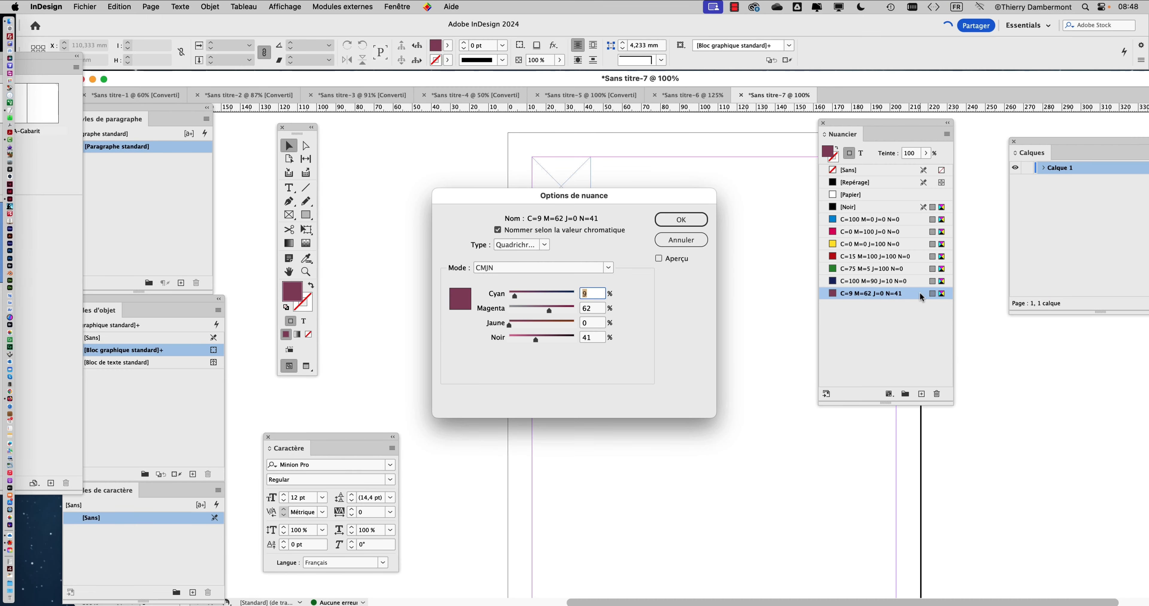
{"action": "left_click", "coordinate": [498, 230]}
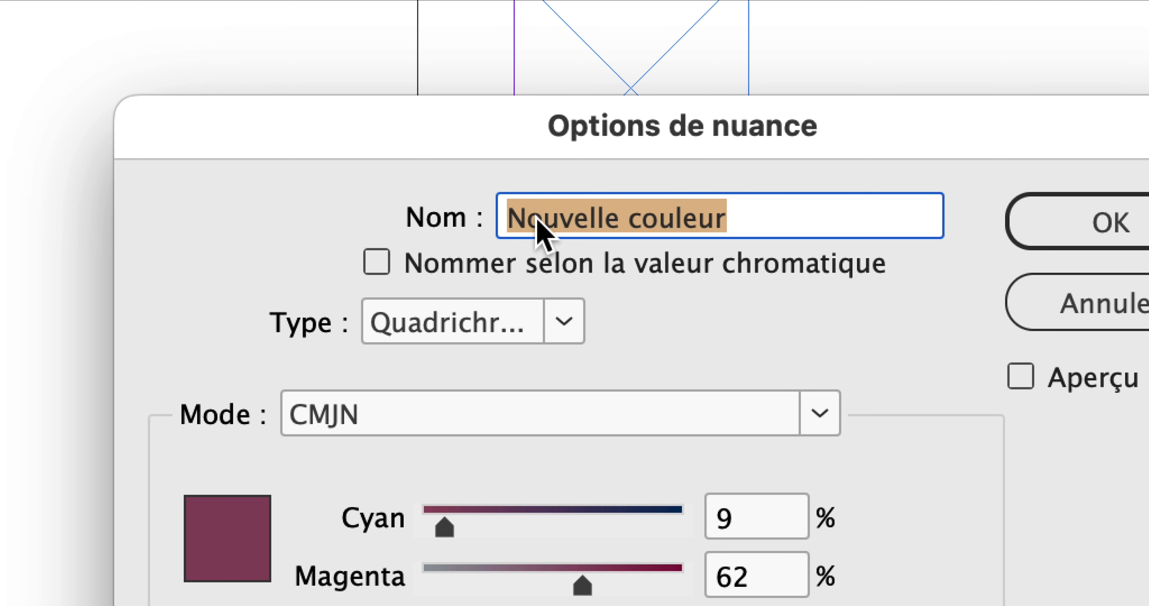
{"action": "type", "text": "nuance br"}
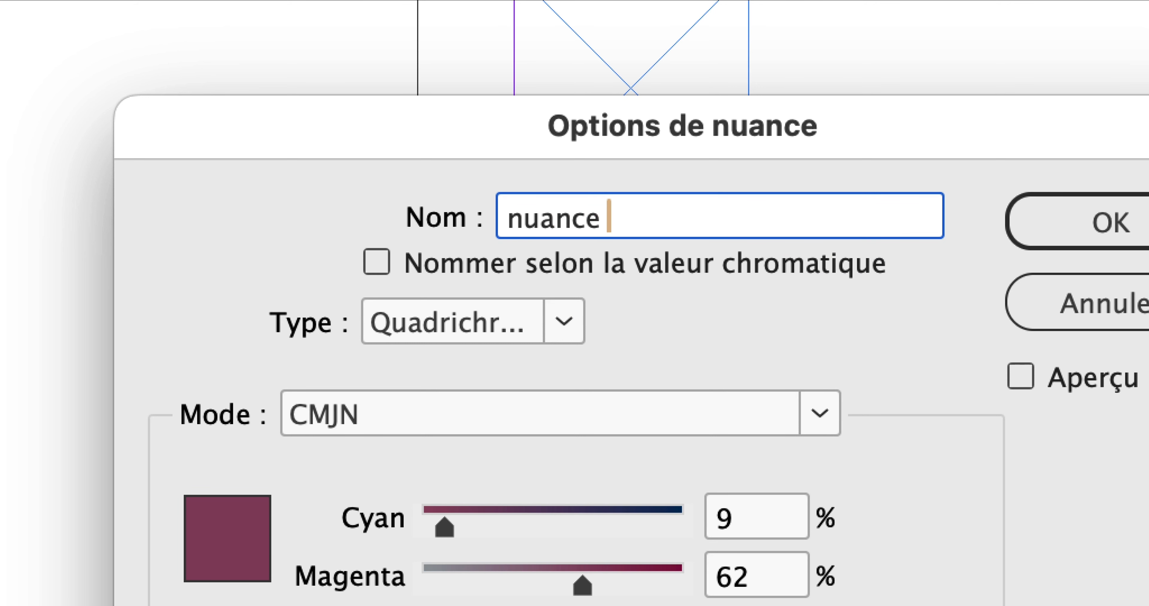
{"action": "type", "text": "ique anglaiuse"}
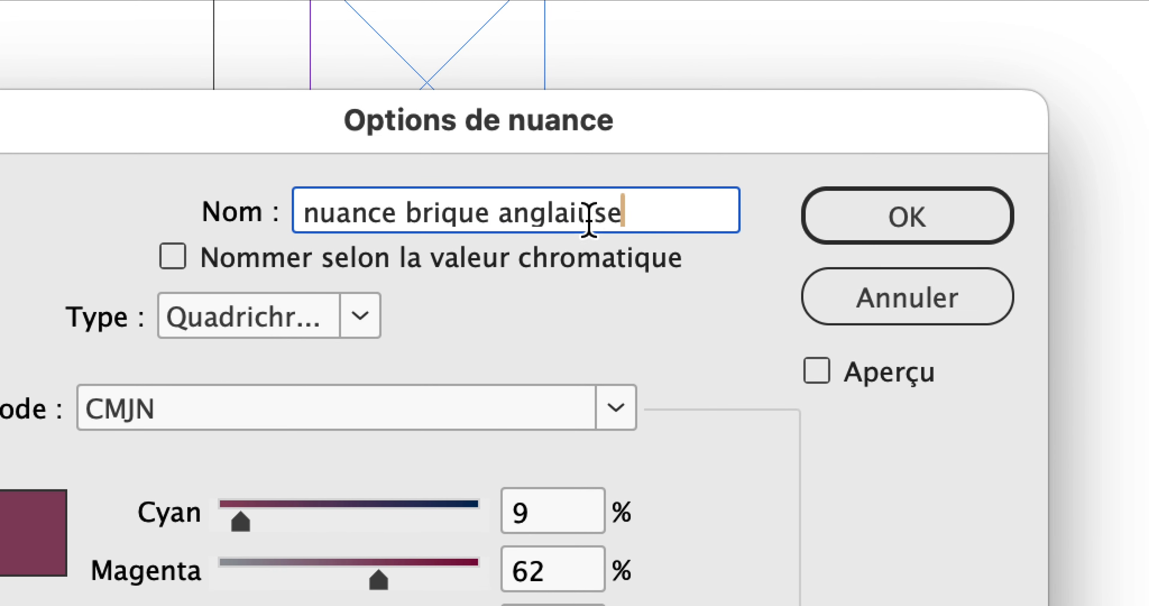
{"action": "left_click", "coordinate": [589, 219]}
{"action": "key", "text": "BackSpace"}
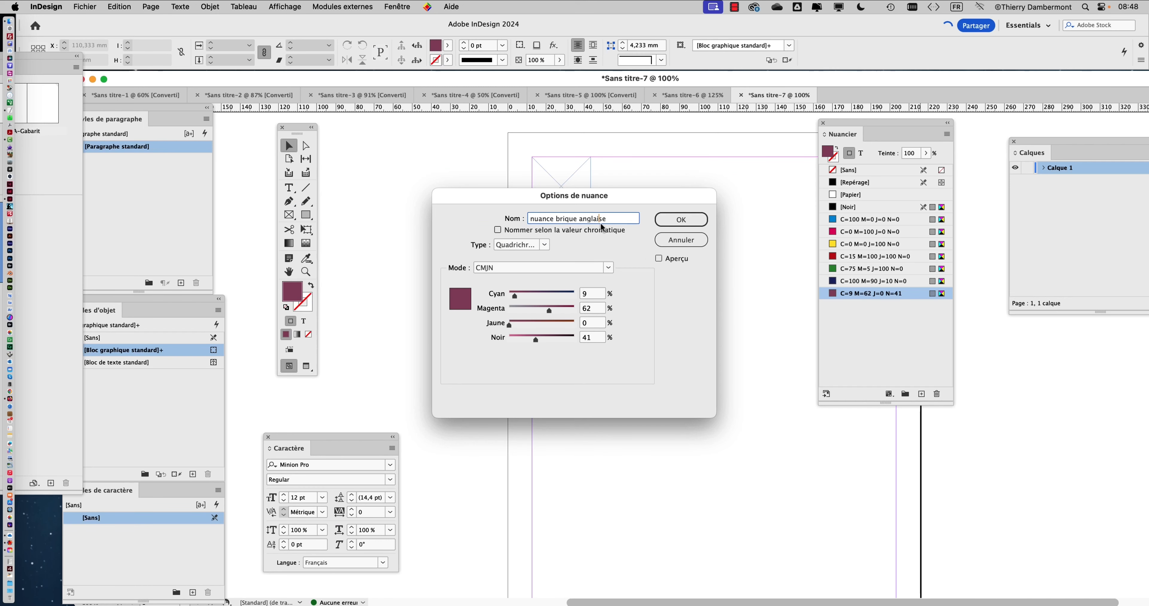
{"action": "key", "text": "Return"}
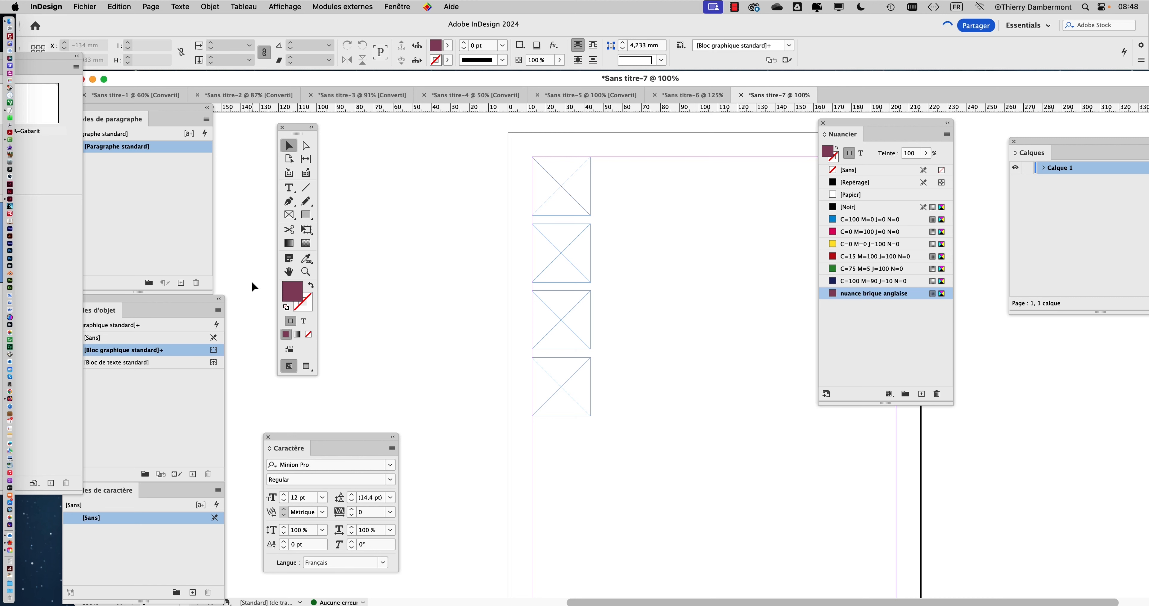
Step: Bring Styles de paragraphe to the front and place it beside the page, shifting the toolbox to make room
{"action": "left_click", "coordinate": [181, 6]}
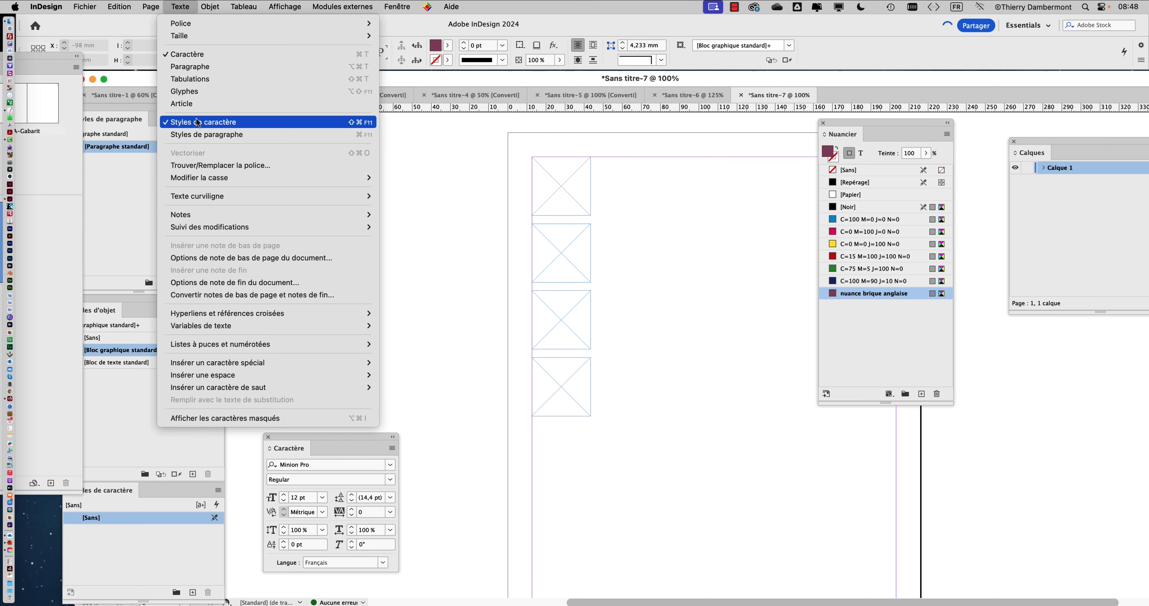
{"action": "left_click", "coordinate": [199, 138]}
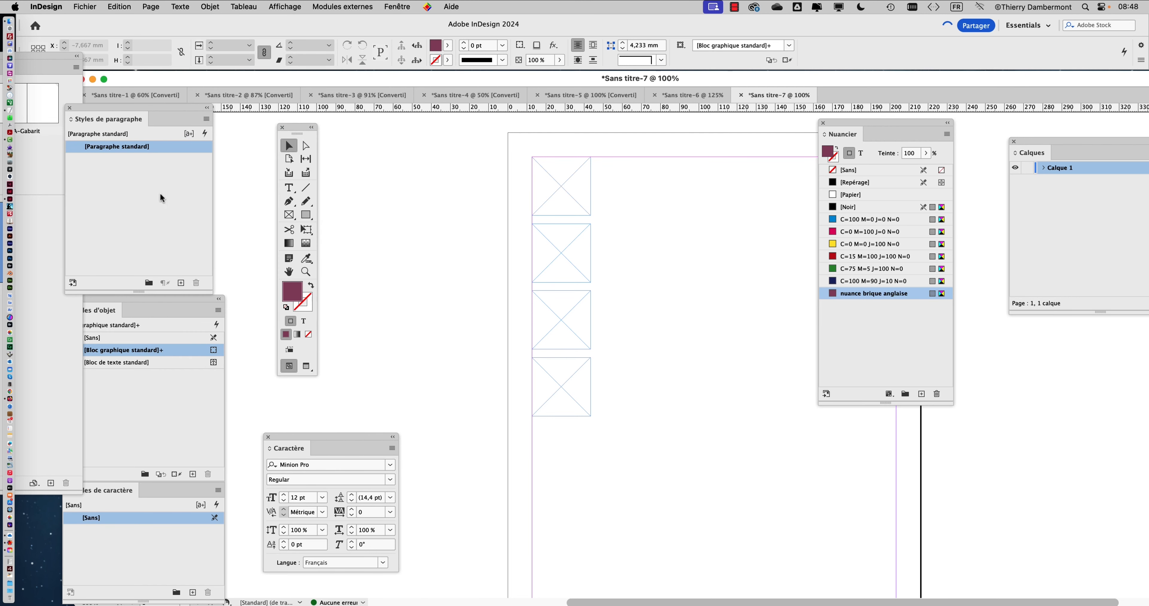
{"action": "left_click_drag", "start_coordinate": [86, 105], "coordinate": [428, 147]}
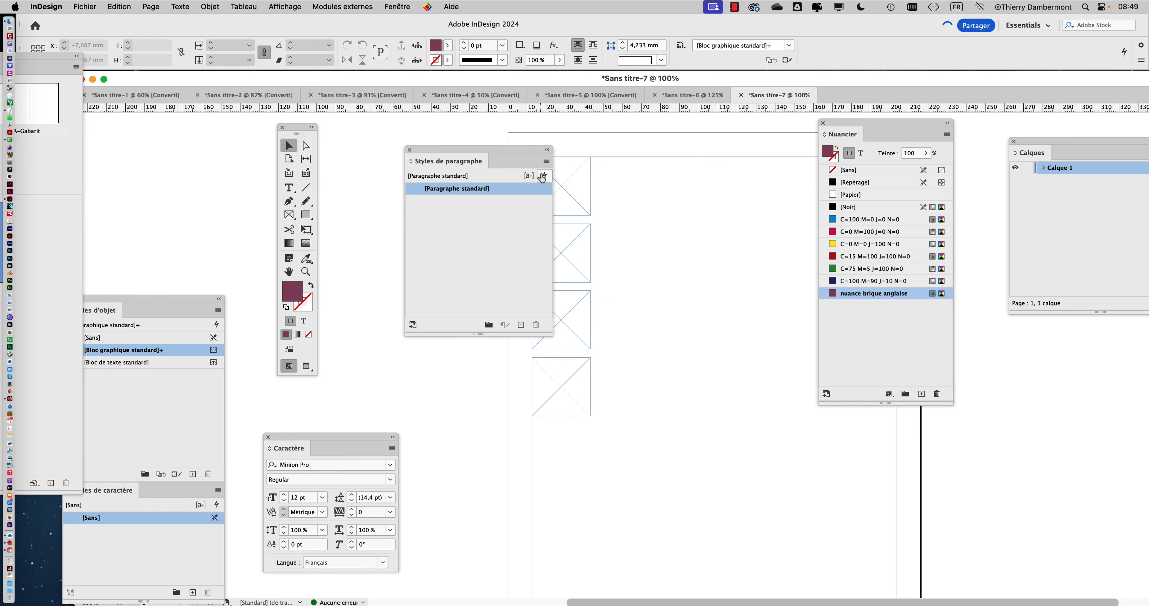
{"action": "left_click_drag", "start_coordinate": [513, 152], "coordinate": [456, 160]}
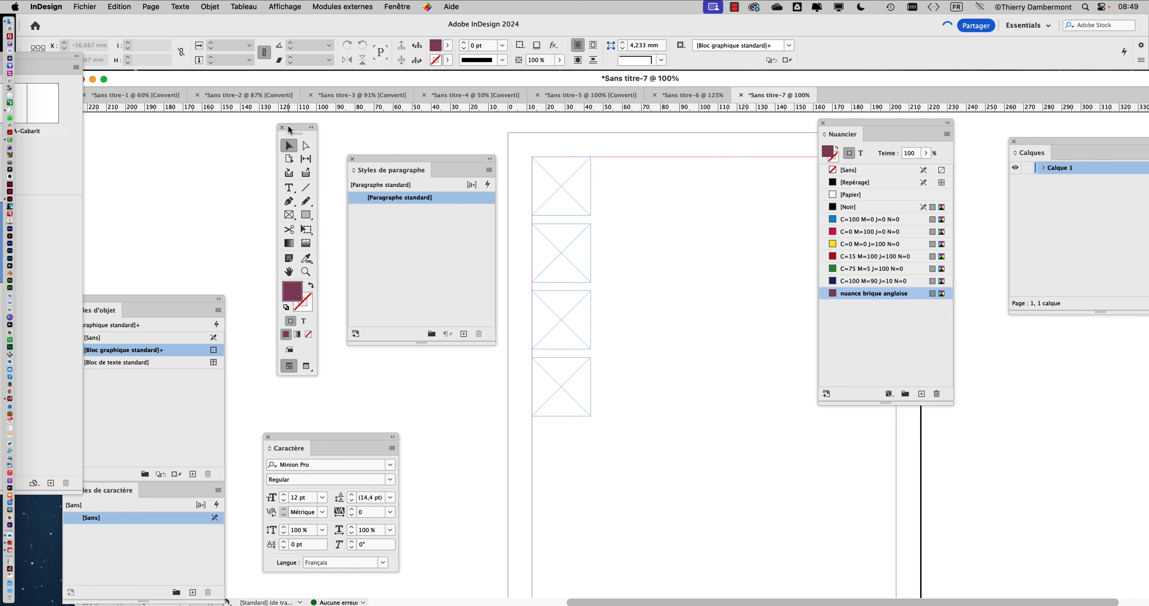
{"action": "left_click_drag", "start_coordinate": [302, 132], "coordinate": [234, 134]}
{"action": "left_click_drag", "start_coordinate": [421, 159], "coordinate": [364, 149]}
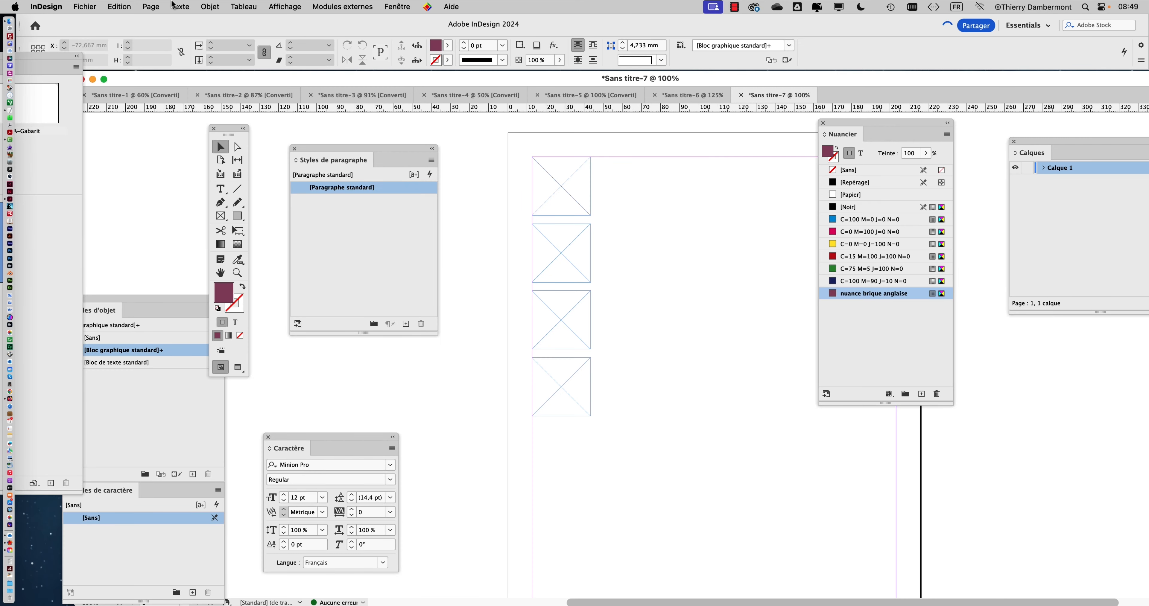
Step: Bring the Styles de caractère panel into full view
{"action": "left_click", "coordinate": [180, 6]}
{"action": "left_click", "coordinate": [224, 122]}
{"action": "left_click", "coordinate": [181, 6]}
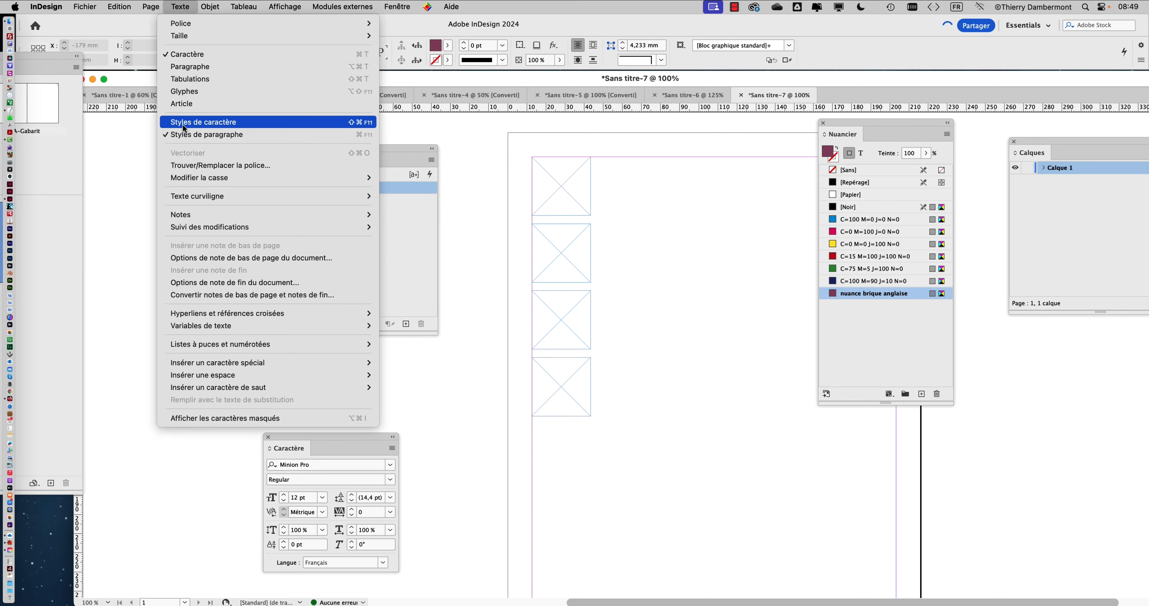
{"action": "left_click", "coordinate": [183, 125]}
Step: Place Styles d'objet over the page, review its available commands without running one, and close it
{"action": "left_click_drag", "start_coordinate": [150, 303], "coordinate": [592, 182]}
{"action": "left_click", "coordinate": [659, 190]}
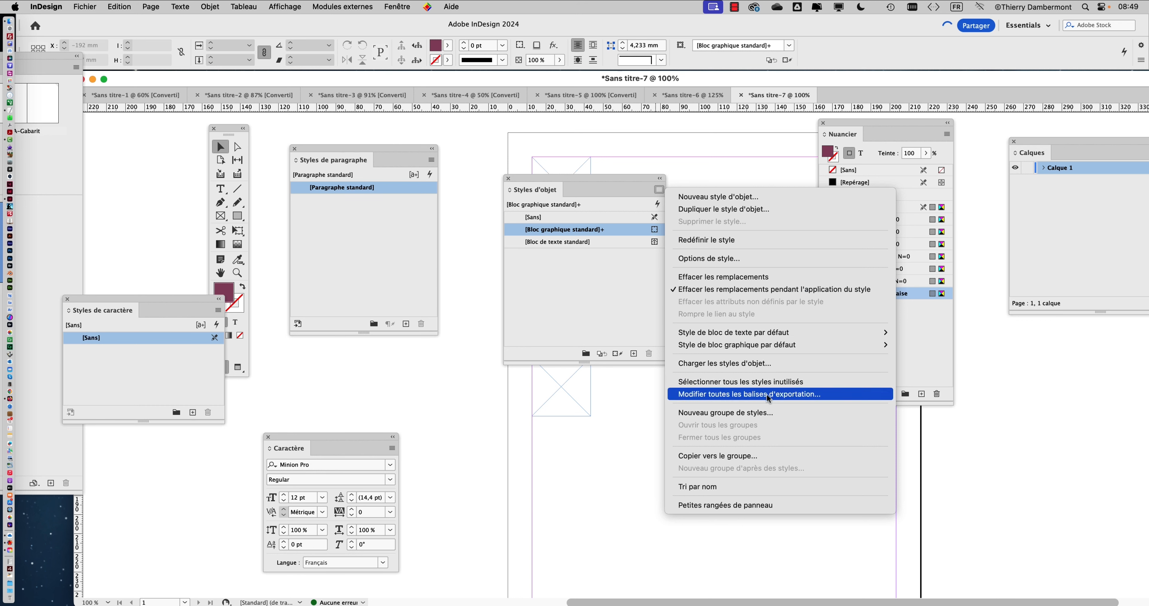
{"action": "mouse_move", "coordinate": [764, 342]}
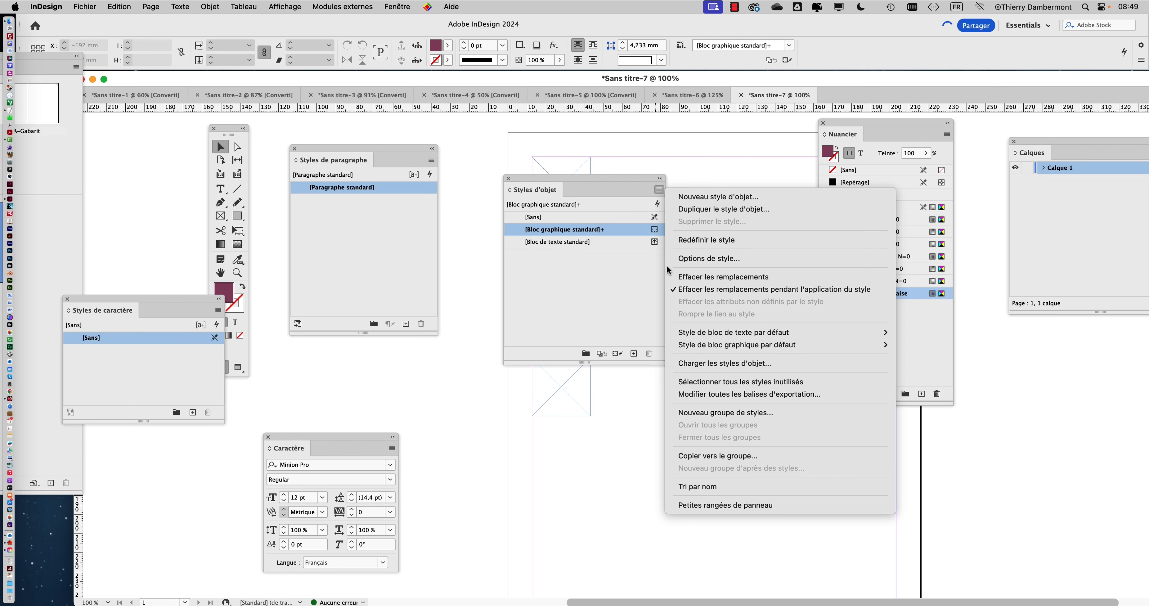
{"action": "left_click", "coordinate": [594, 272]}
{"action": "left_click", "coordinate": [508, 178]}
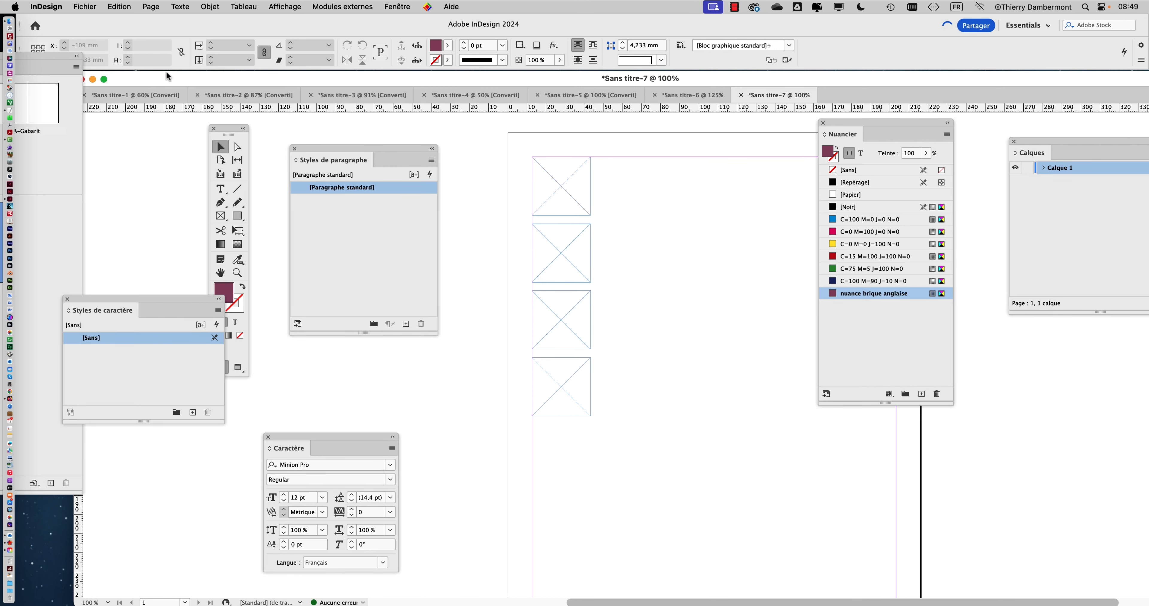
Step: Place Styles de caractère over the page, start loading all text styles from texte de wikipedia - 25.indd, and enlarge the style list
{"action": "left_click_drag", "start_coordinate": [100, 299], "coordinate": [620, 162]}
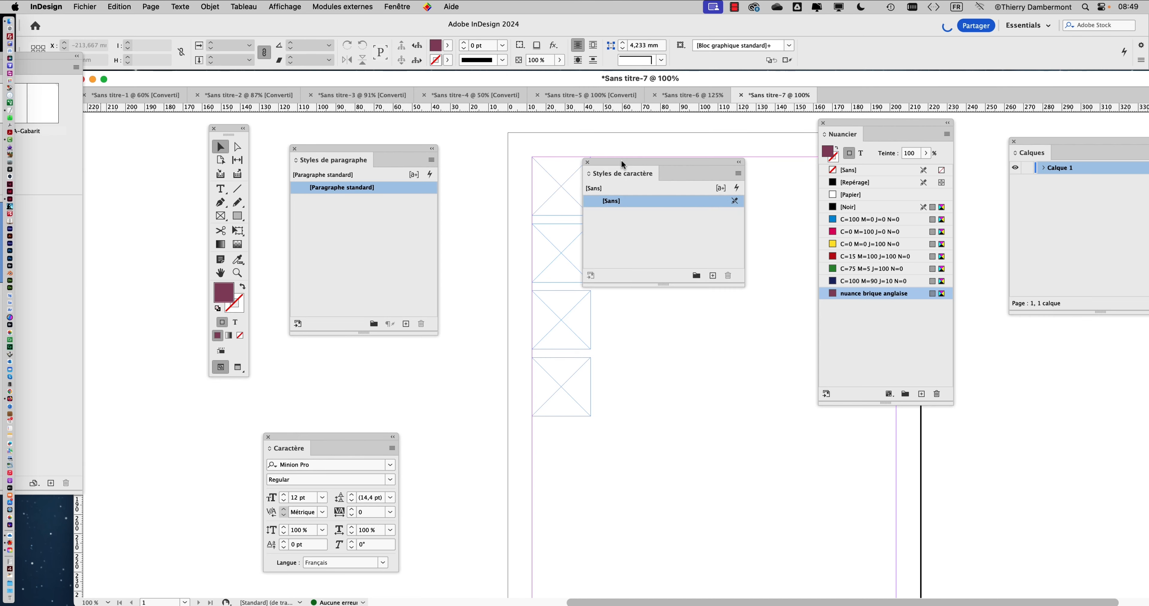
{"action": "left_click", "coordinate": [738, 173]}
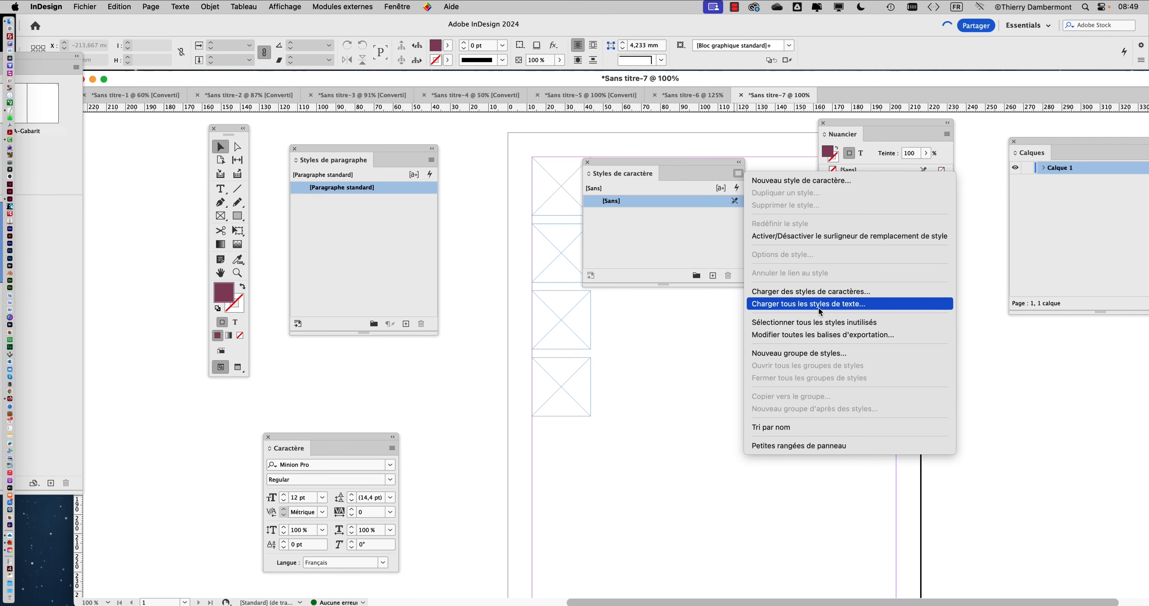
{"action": "left_click", "coordinate": [818, 309]}
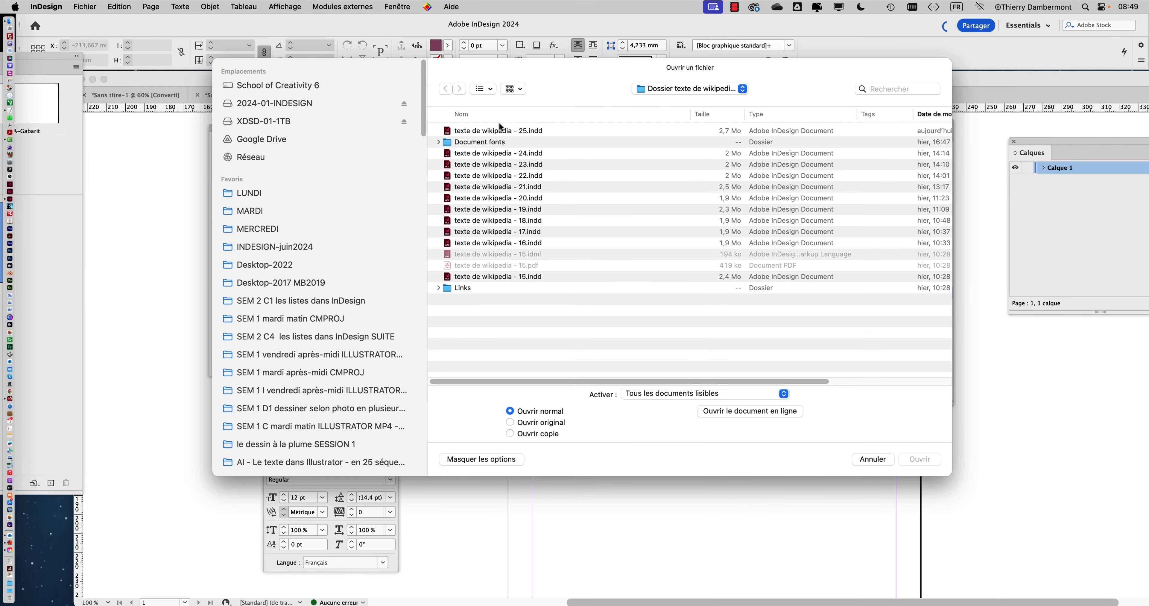
{"action": "left_click", "coordinate": [491, 131]}
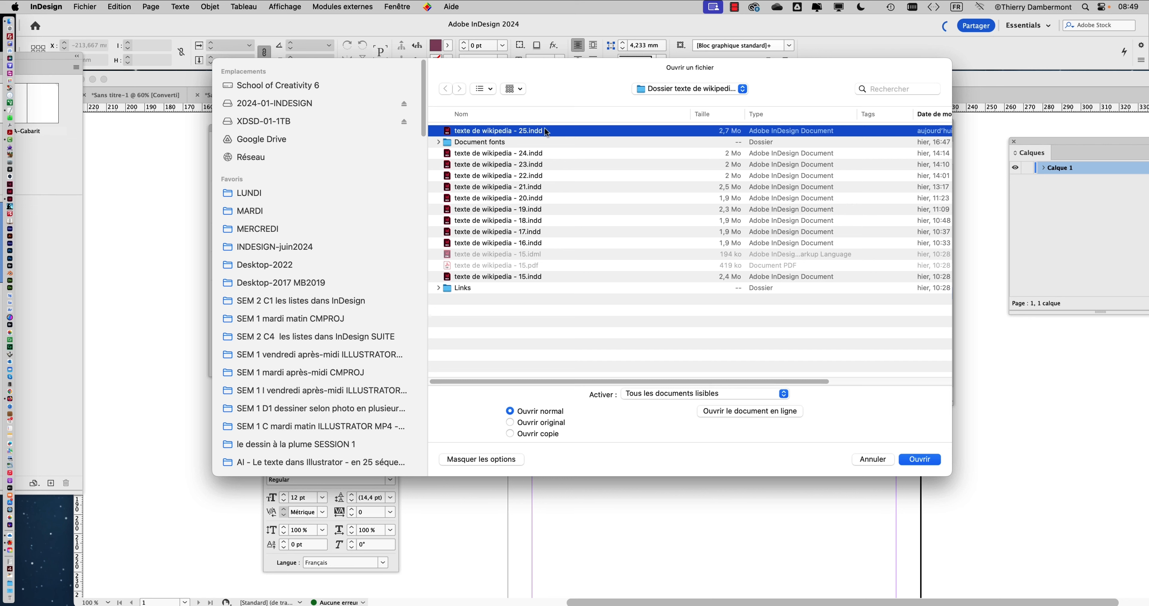
{"action": "left_click", "coordinate": [932, 458]}
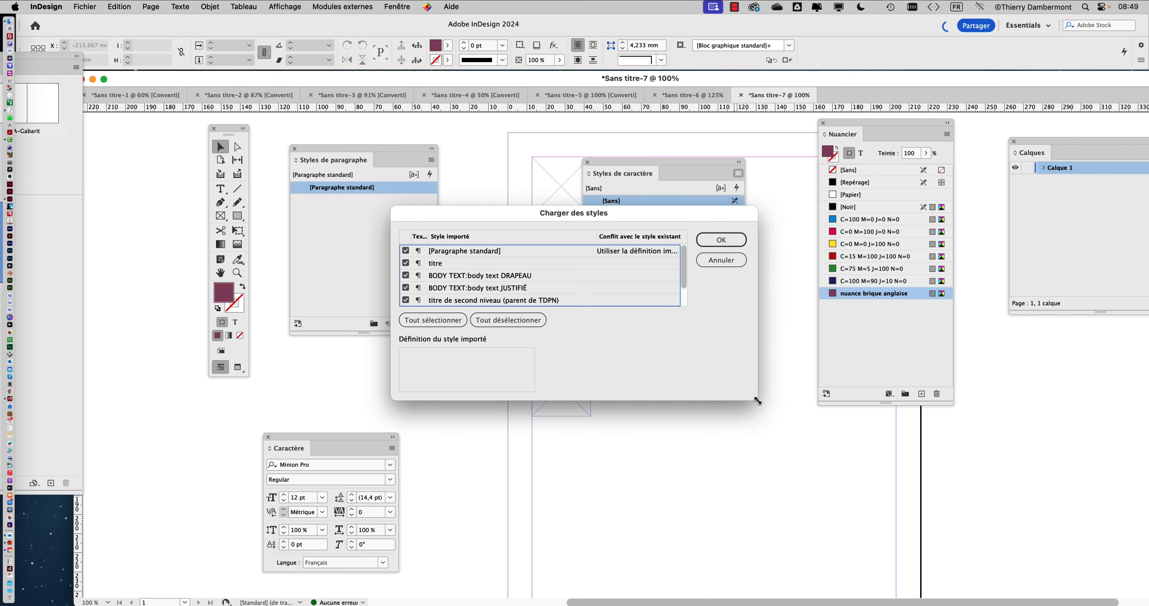
{"action": "left_click_drag", "start_coordinate": [757, 401], "coordinate": [912, 531]}
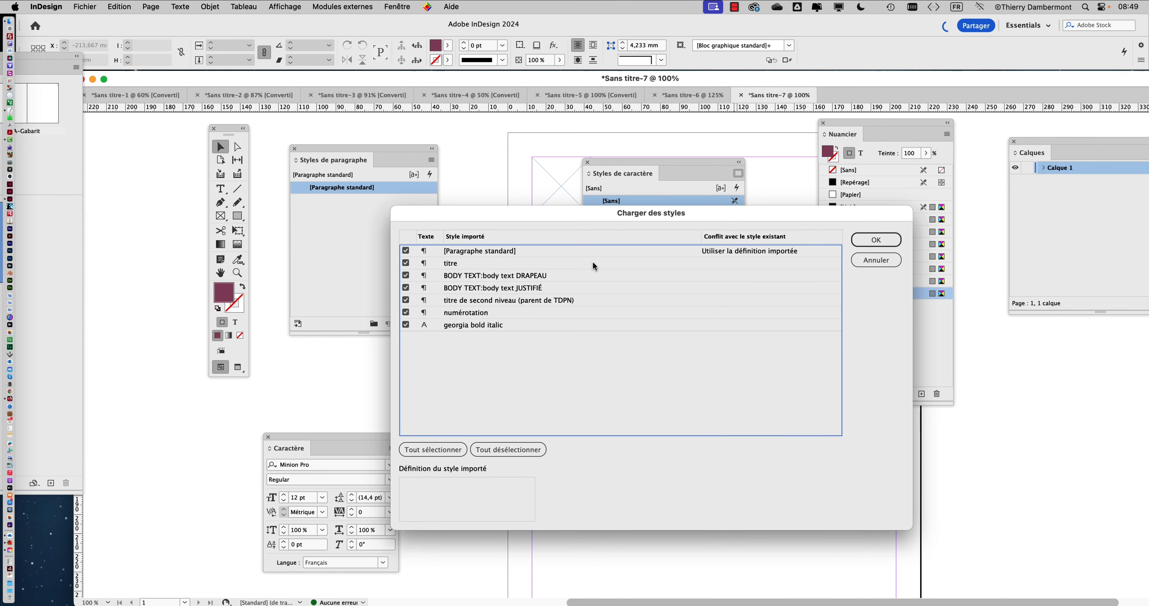
Step: Examine the conflict options offered for the imported [Paragraphe standard] style without choosing a different one
{"action": "key", "text": "alt"}
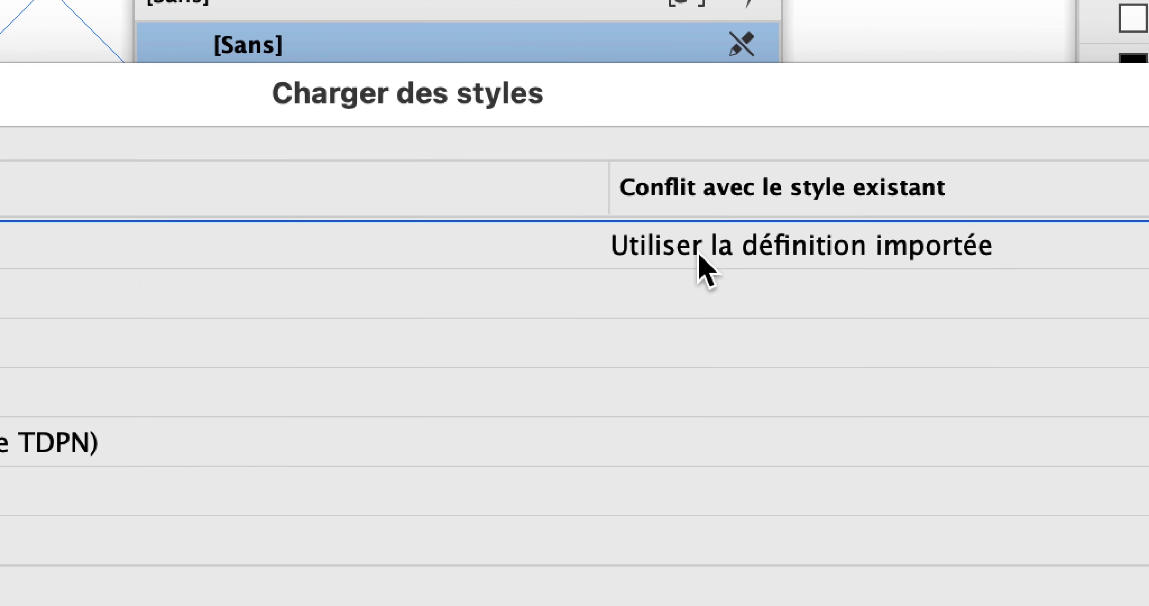
{"action": "left_click", "coordinate": [700, 256]}
{"action": "left_click", "coordinate": [1121, 247]}
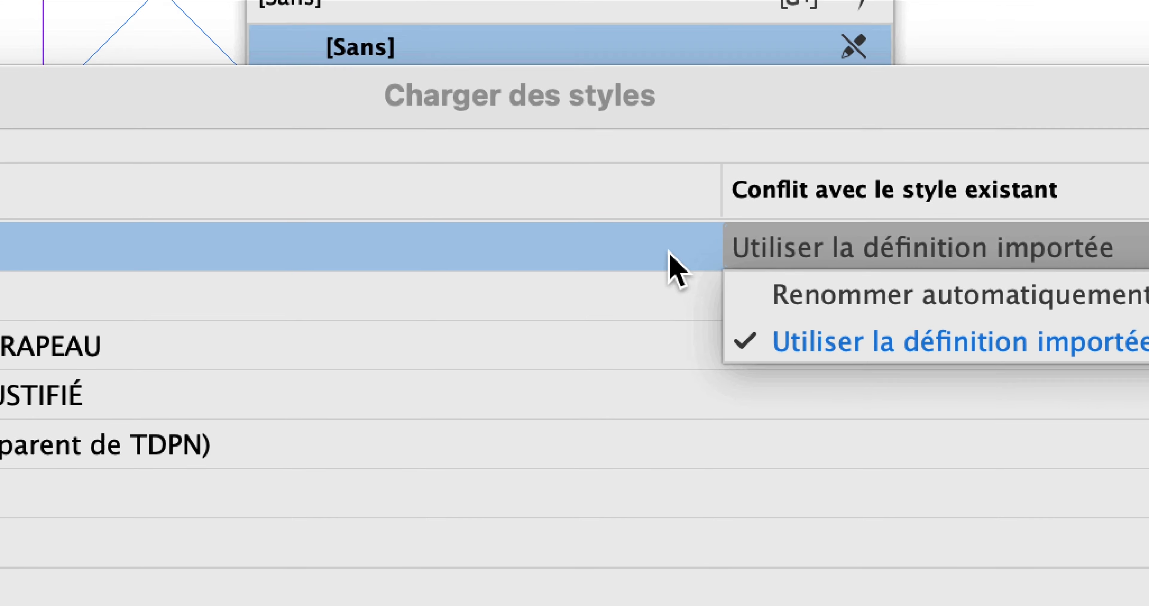
{"action": "left_click", "coordinate": [562, 179]}
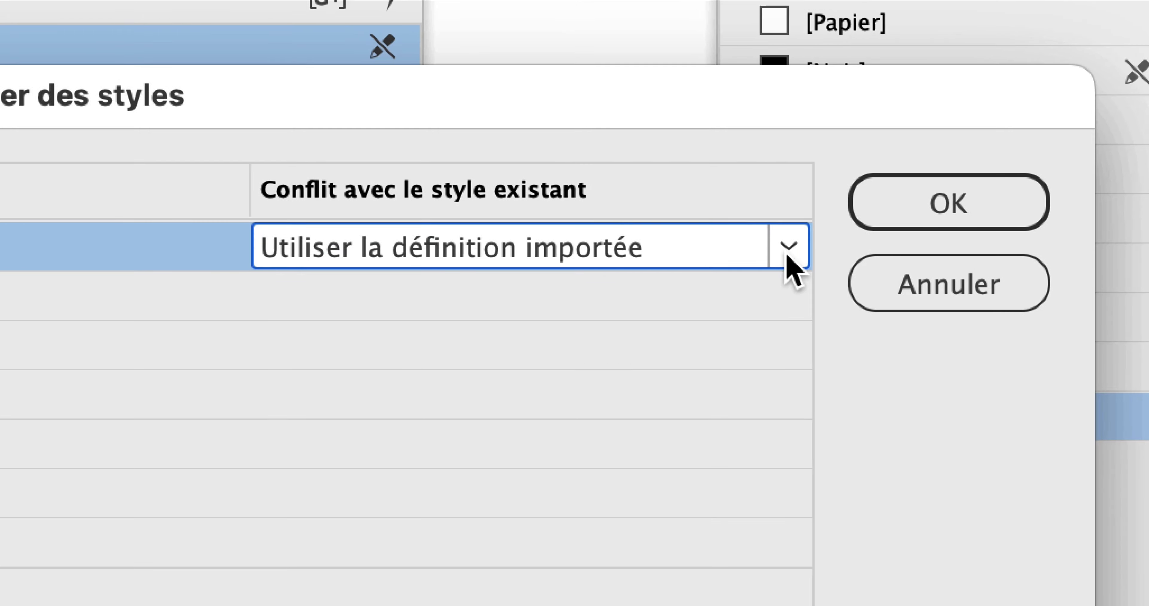
{"action": "left_click", "coordinate": [788, 255]}
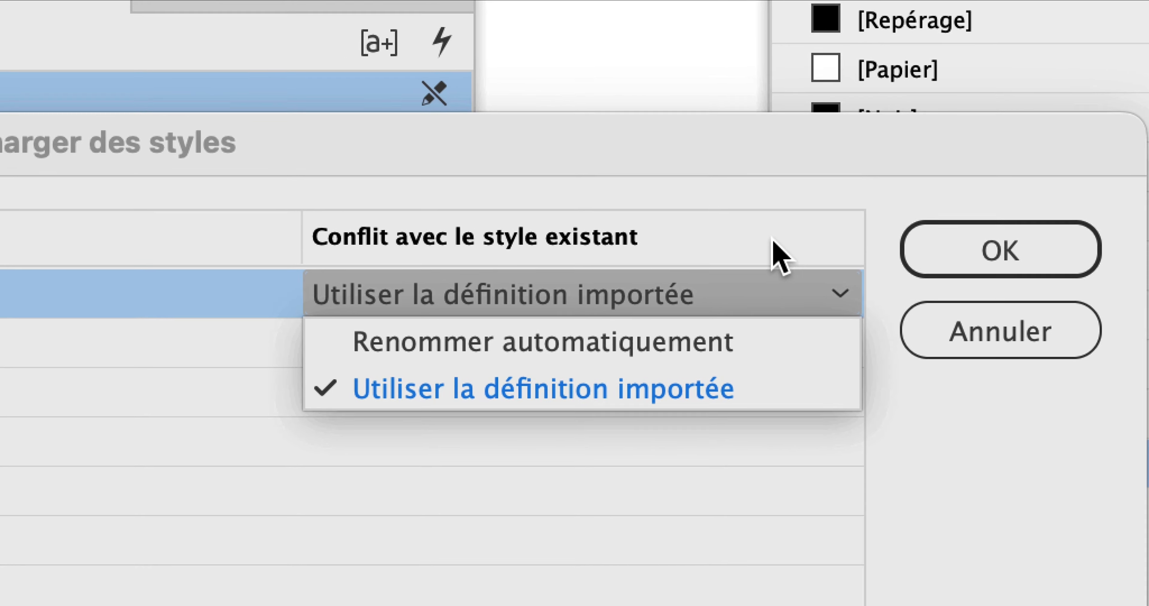
{"action": "left_click", "coordinate": [719, 189]}
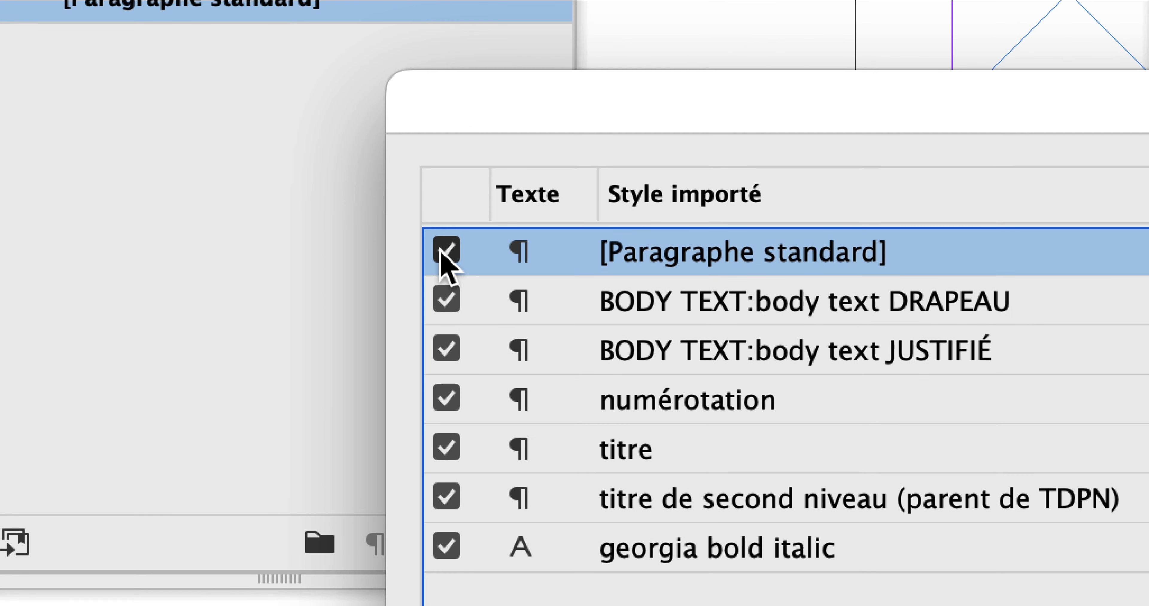
Step: Exclude [Paragraphe standard] from the import, load the remaining text styles, and expand the BODY TEXT style group
{"action": "left_click", "coordinate": [441, 249]}
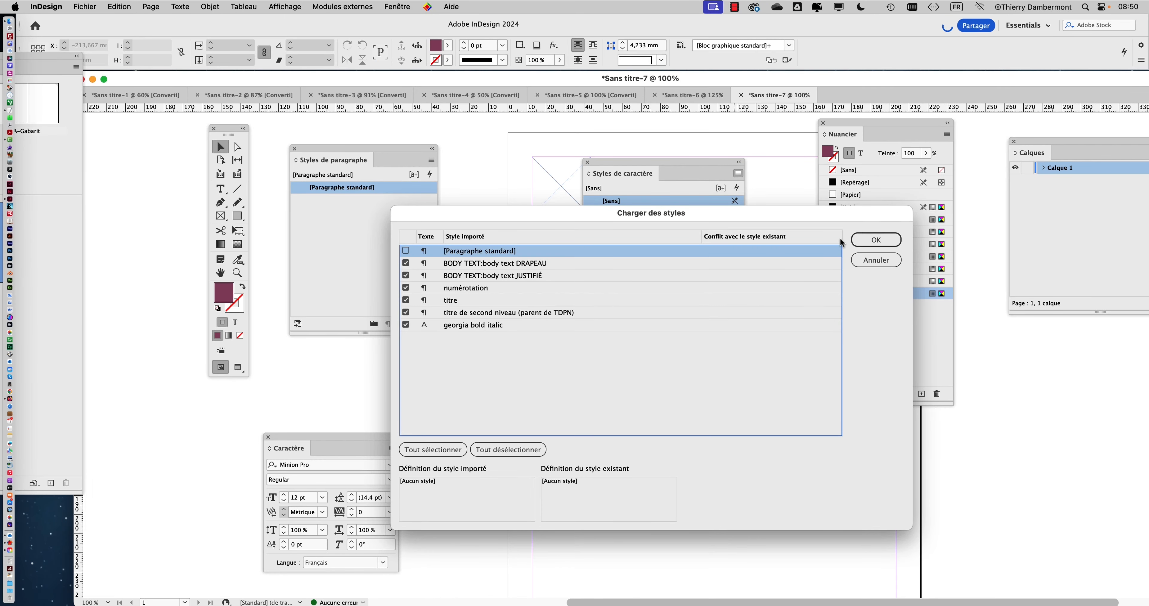
{"action": "left_click", "coordinate": [870, 240]}
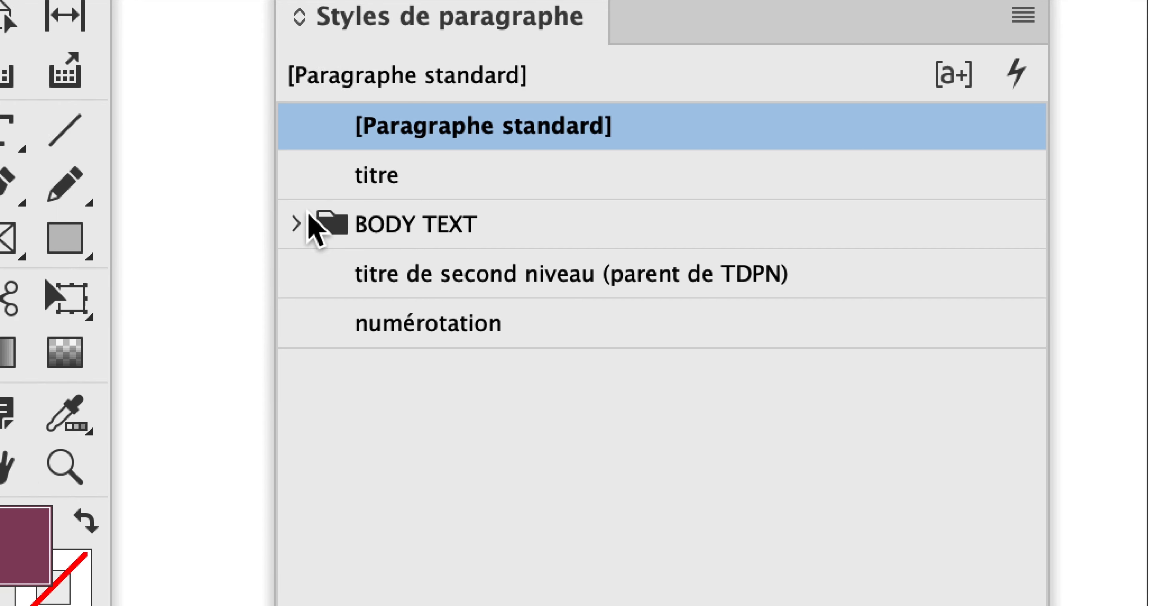
{"action": "left_click", "coordinate": [147, 166]}
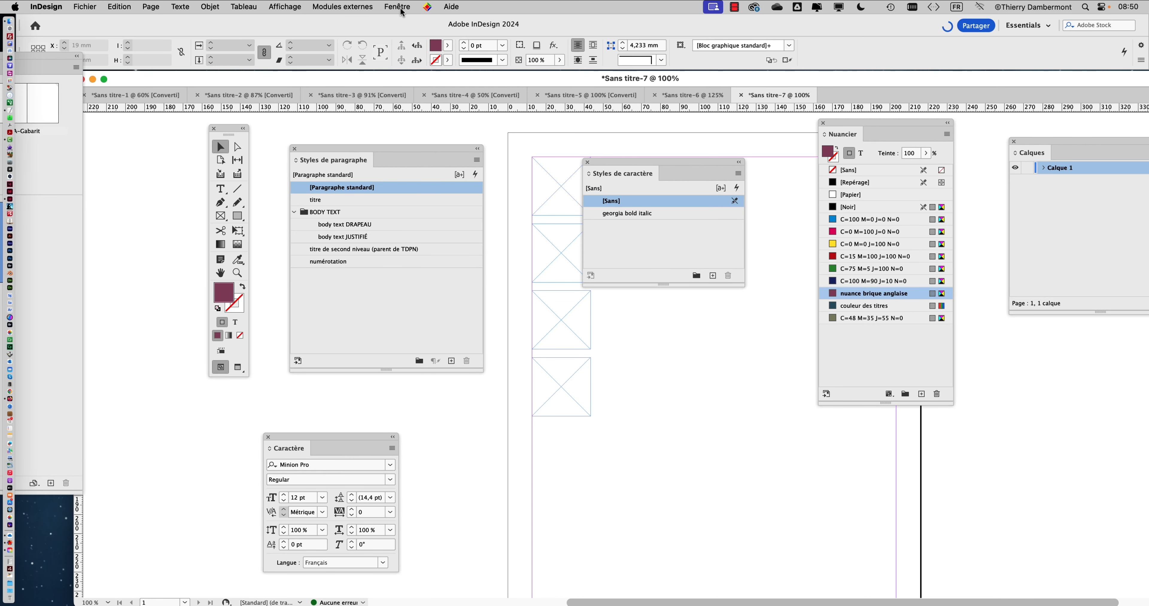
Step: Show Styles d'objet and place it over the page below Styles de caractère
{"action": "left_click", "coordinate": [399, 7]}
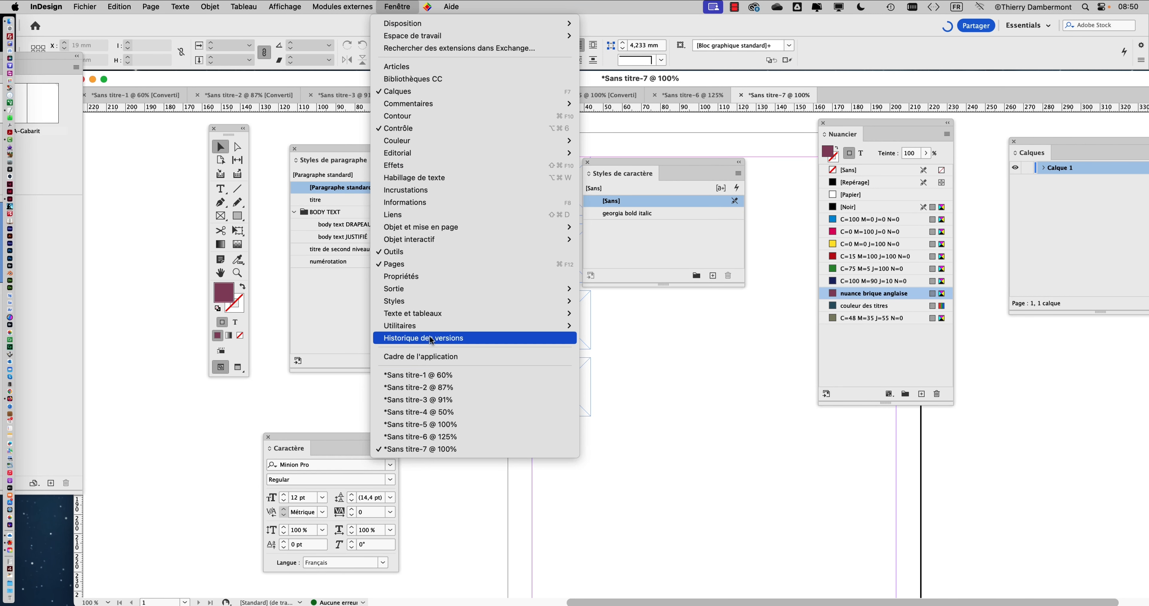
{"action": "mouse_move", "coordinate": [564, 304]}
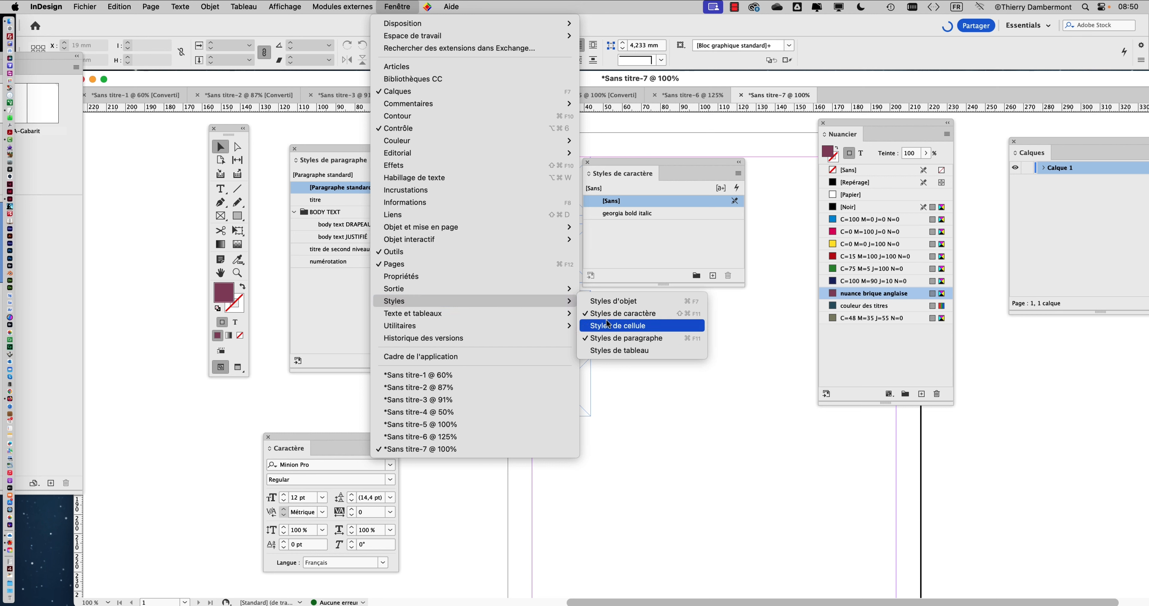
{"action": "left_click", "coordinate": [612, 301]}
{"action": "left_click_drag", "start_coordinate": [567, 184], "coordinate": [666, 365]}
Step: Load only the bloc trois colonnes object style from texte de wikipedia - 25.indd, excluding [Bloc graphique standard] and [Bloc de texte standard]
{"action": "left_click", "coordinate": [759, 370]}
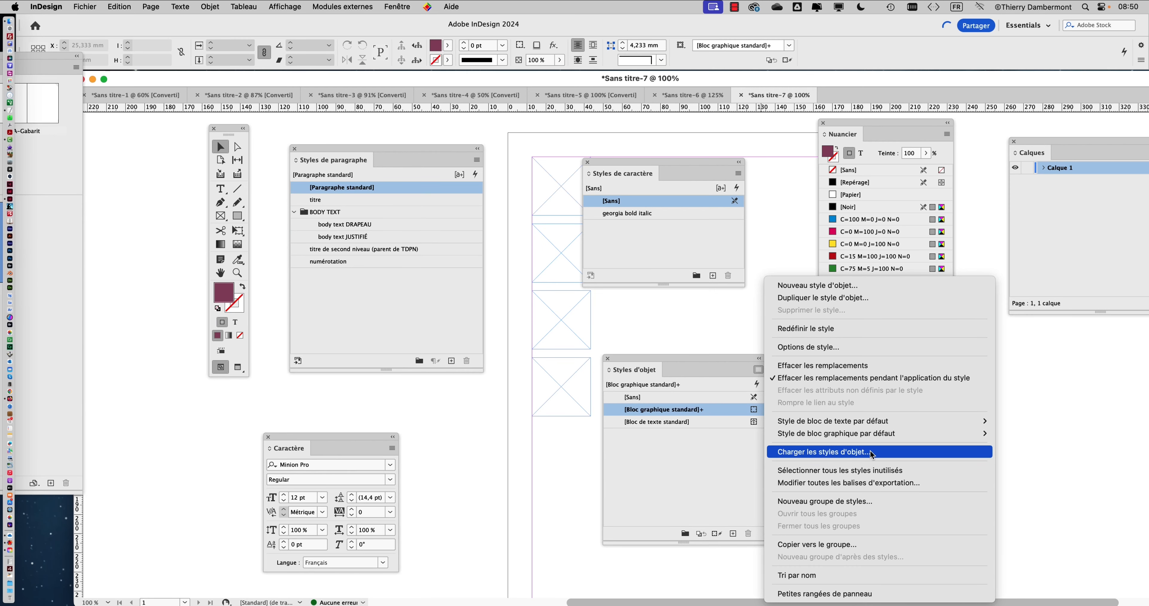
{"action": "left_click", "coordinate": [871, 452]}
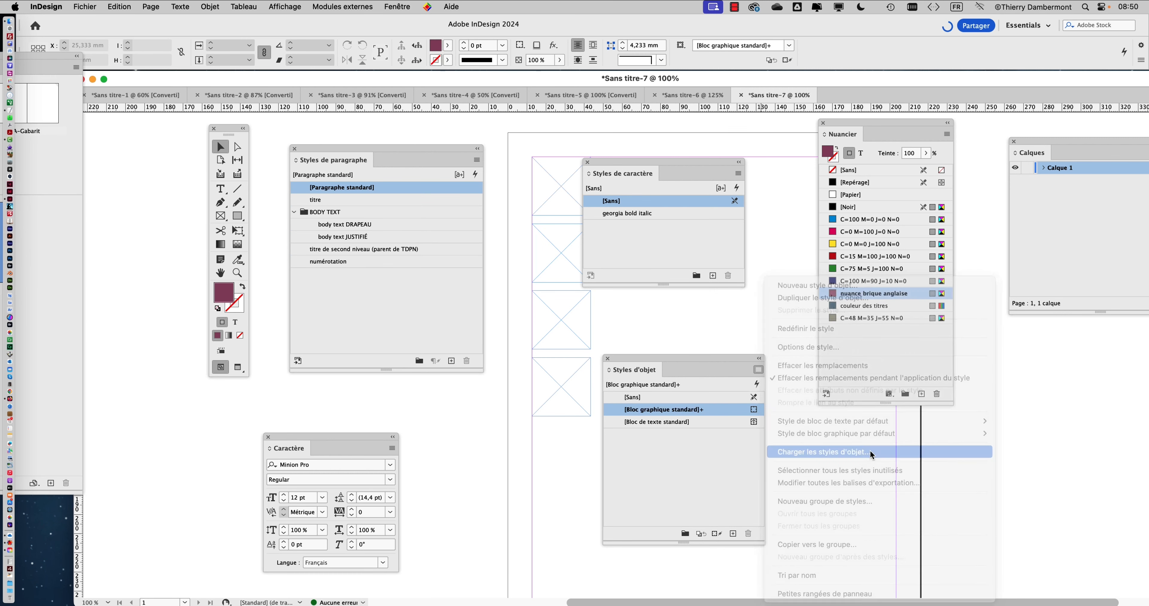
{"action": "left_click", "coordinate": [499, 143]}
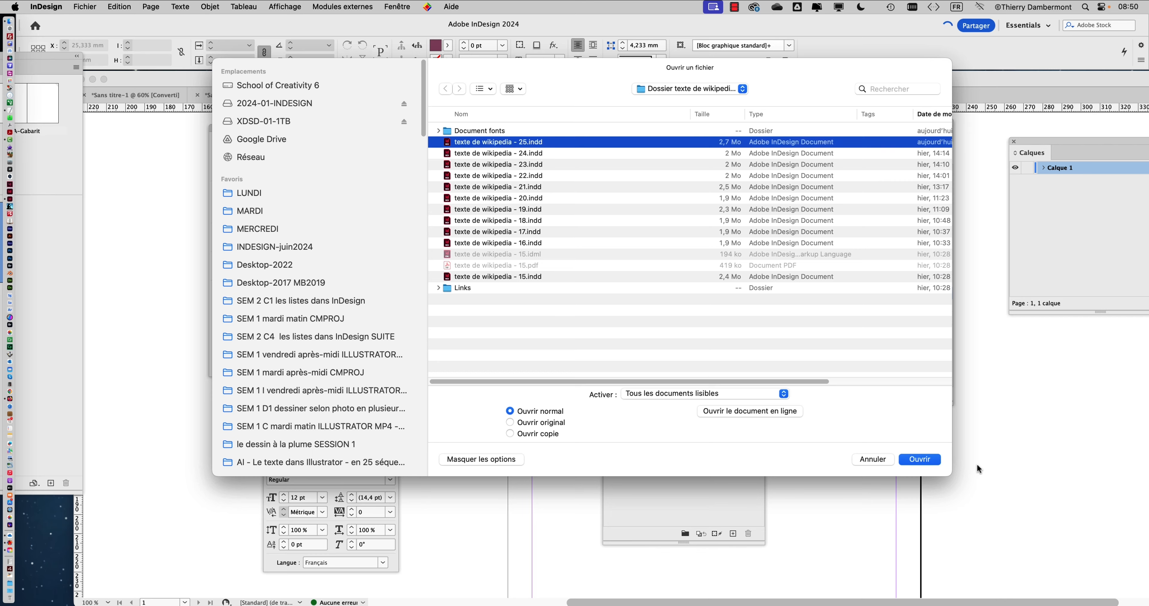
{"action": "left_click", "coordinate": [934, 459]}
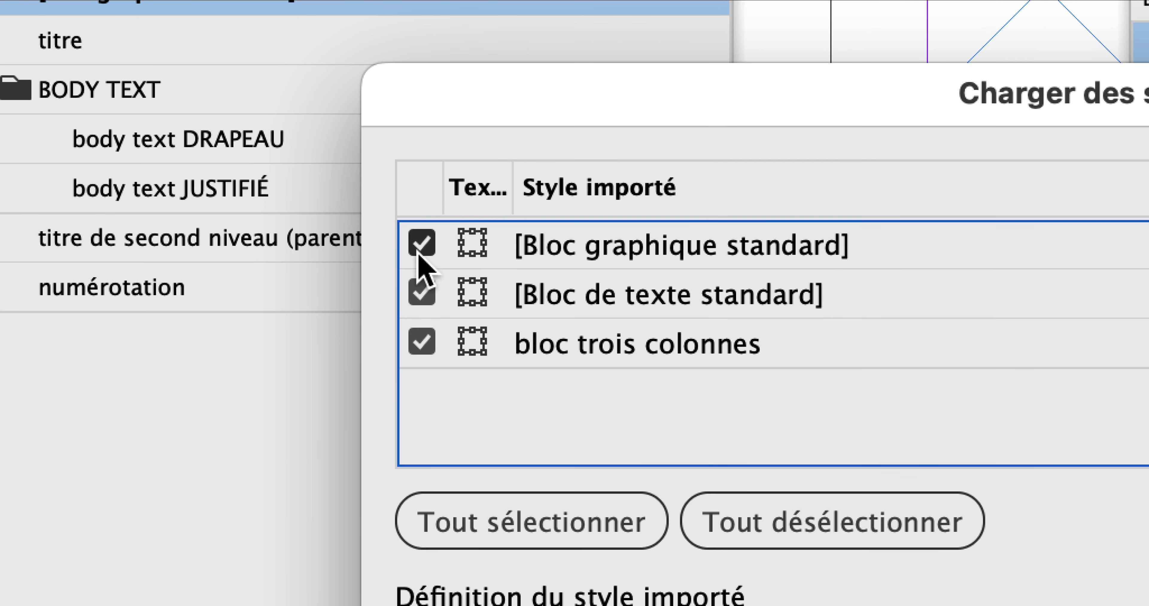
{"action": "left_click", "coordinate": [211, 213]}
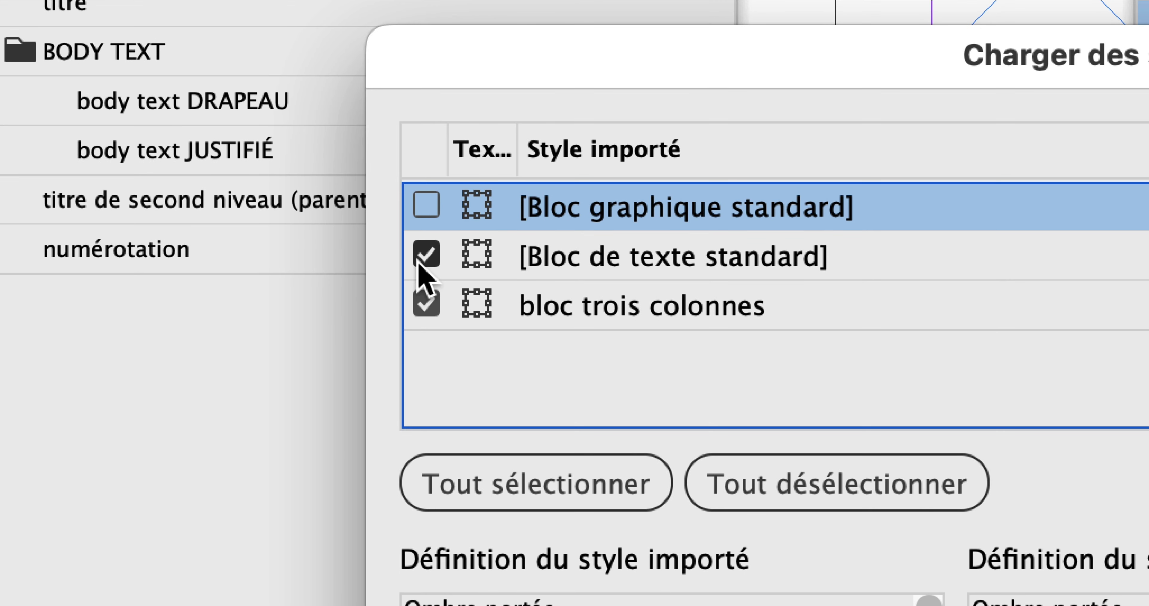
{"action": "left_click", "coordinate": [423, 261]}
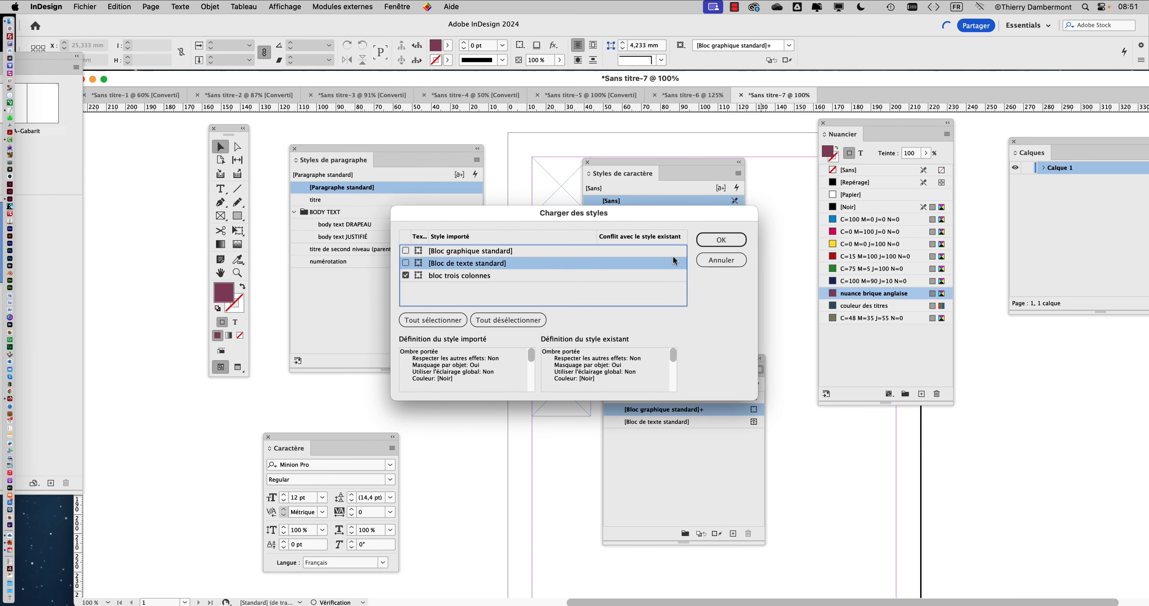
{"action": "left_click", "coordinate": [721, 239]}
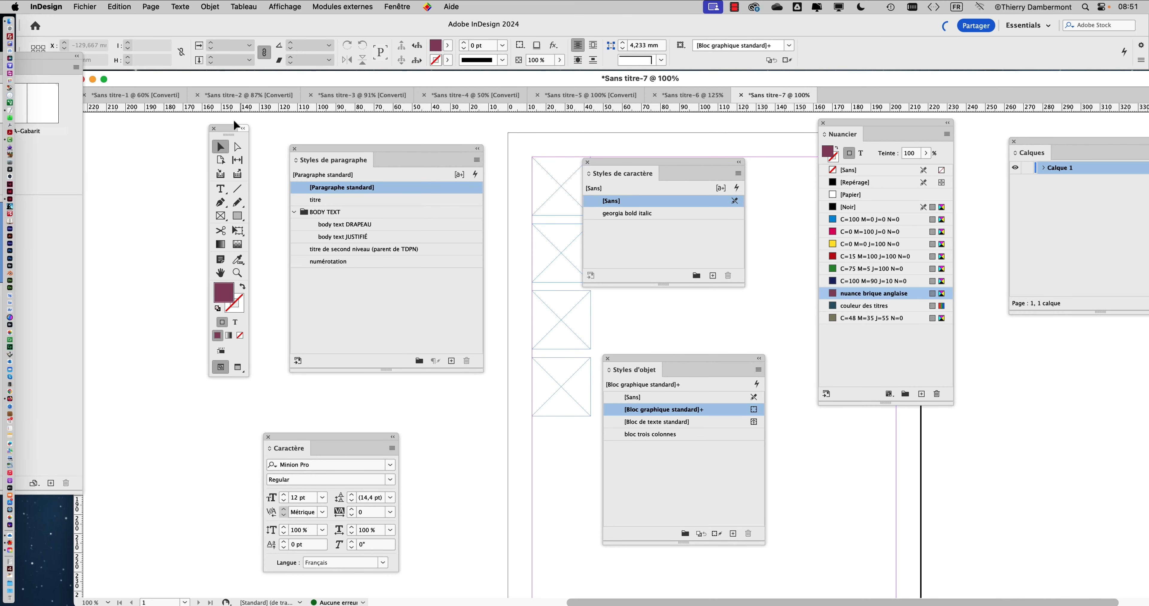
Step: Rearrange the toolbox and the paragraph, character and object style panels around the page so its frames are uncovered
{"action": "left_click_drag", "start_coordinate": [231, 132], "coordinate": [144, 127]}
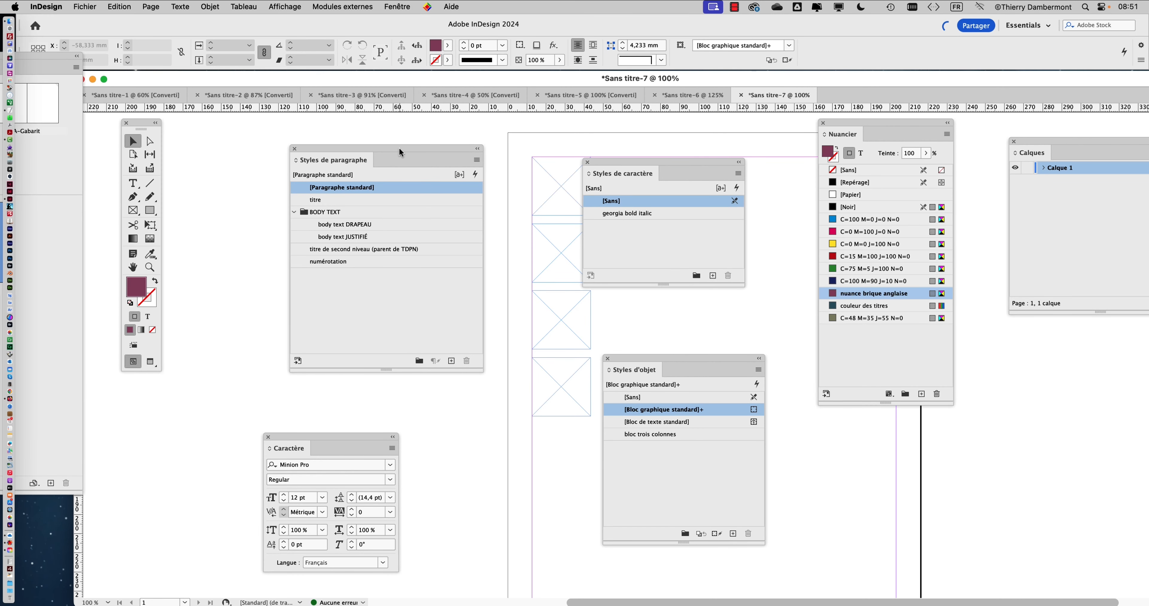
{"action": "left_click_drag", "start_coordinate": [398, 149], "coordinate": [309, 132]}
{"action": "left_click_drag", "start_coordinate": [629, 164], "coordinate": [1050, 426]}
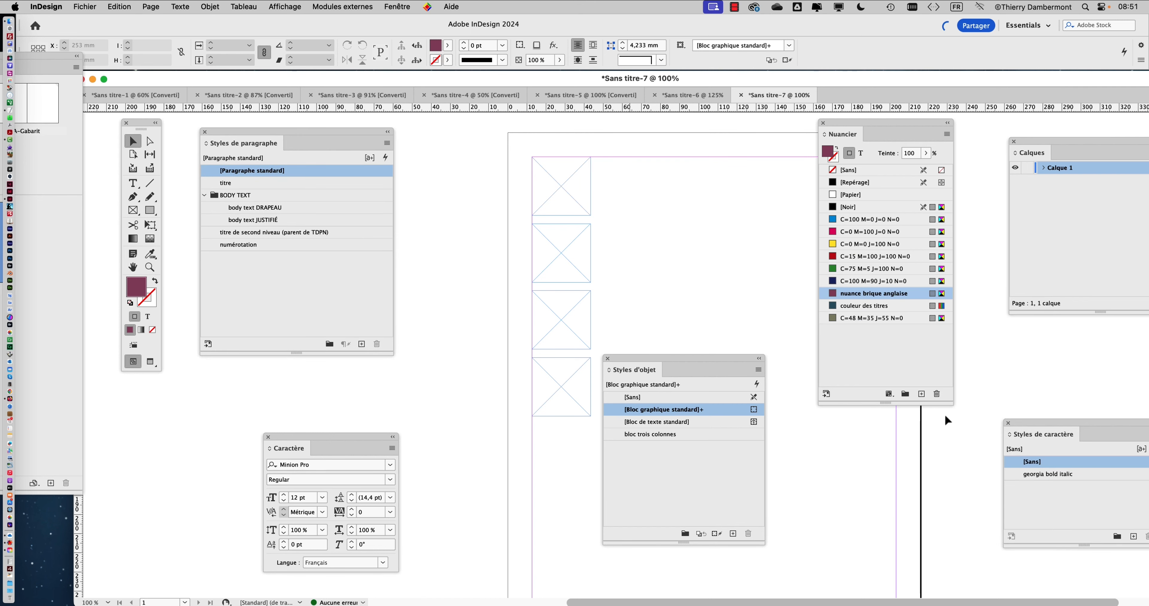
{"action": "left_click_drag", "start_coordinate": [698, 364], "coordinate": [539, 507]}
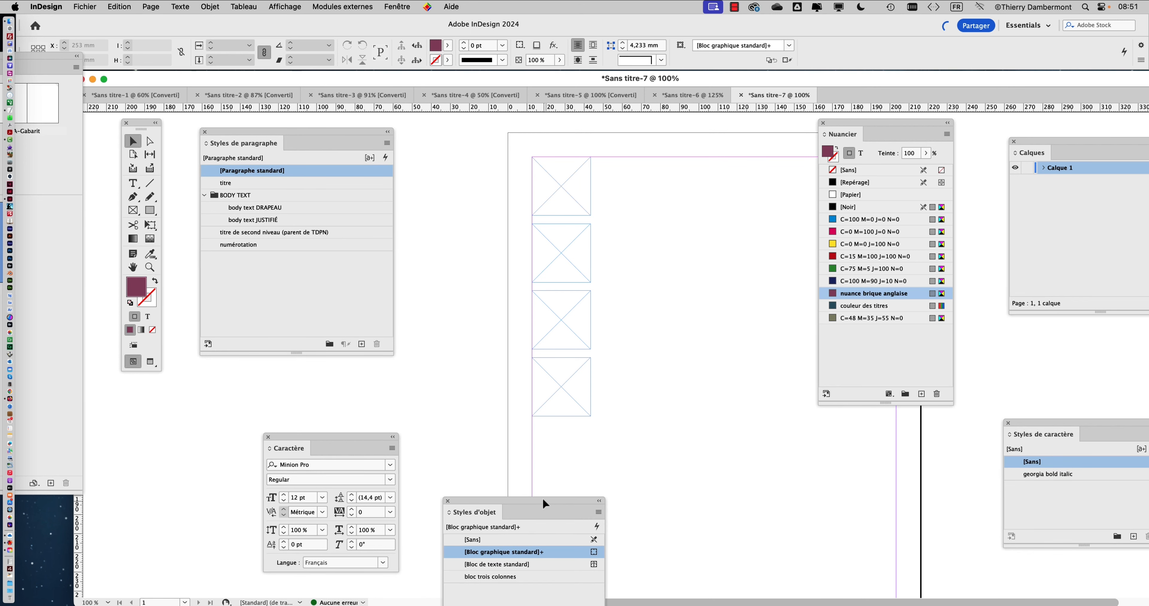
Step: Start saving the document as a new file and create a folder named JEUDI inside INDESIGN-juin2024 as its location
{"action": "left_click", "coordinate": [92, 6]}
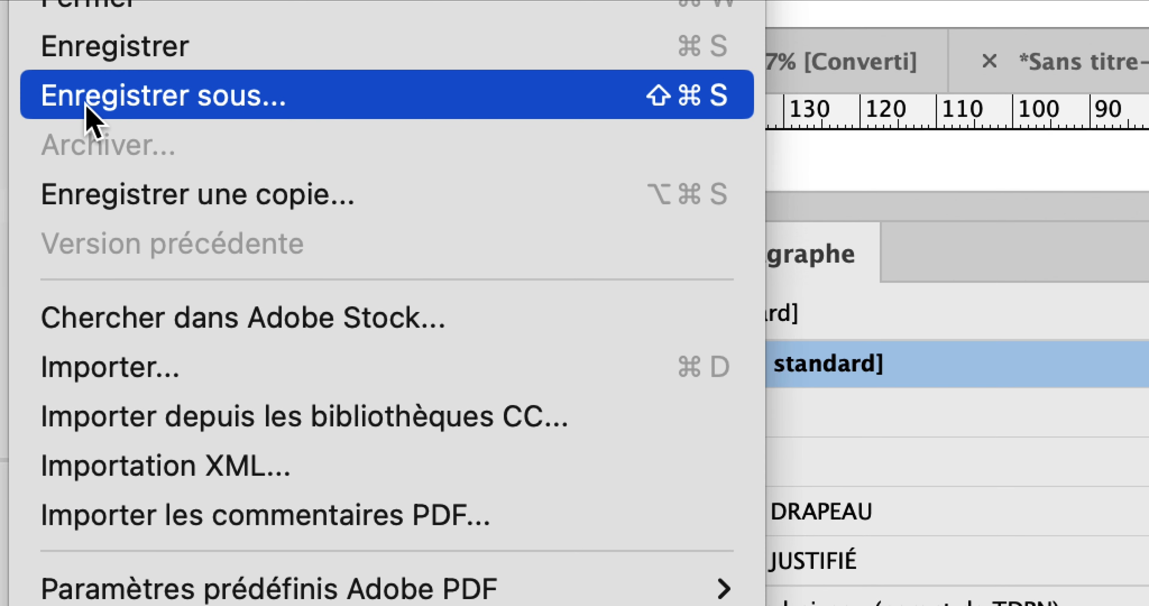
{"action": "left_click", "coordinate": [92, 114]}
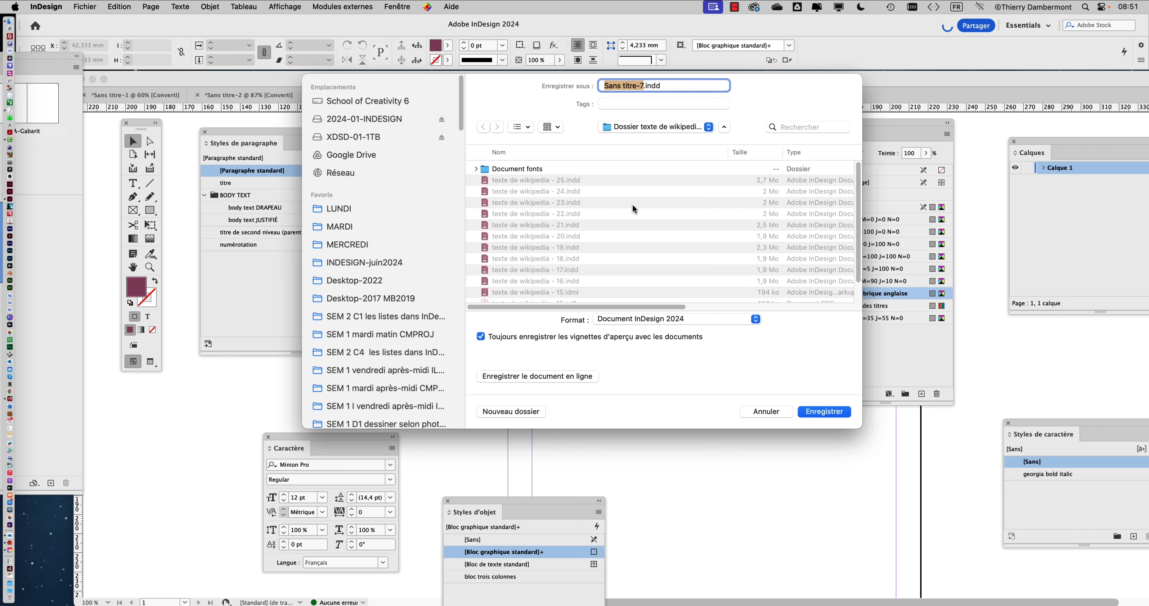
{"action": "left_click", "coordinate": [640, 128]}
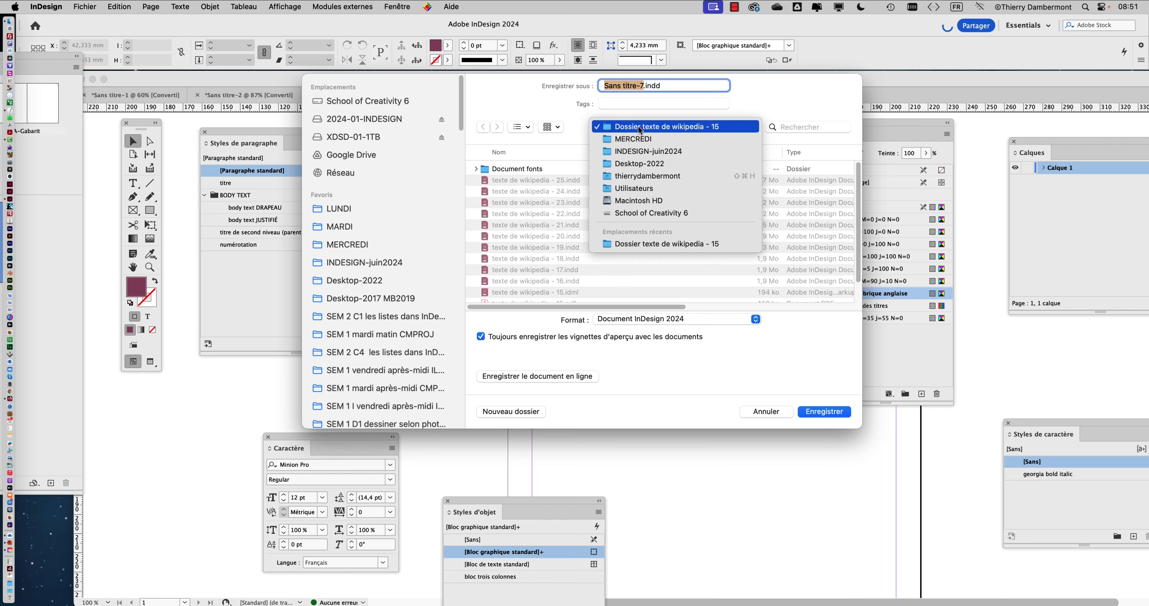
{"action": "left_click", "coordinate": [638, 132]}
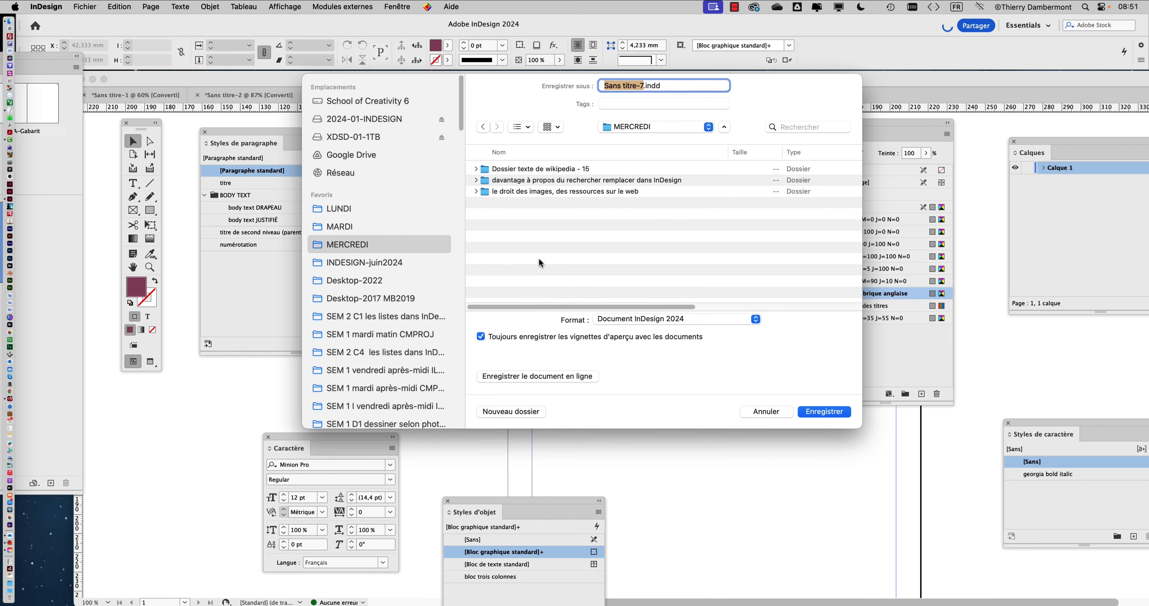
{"action": "left_click", "coordinate": [637, 126]}
{"action": "left_click", "coordinate": [643, 139]}
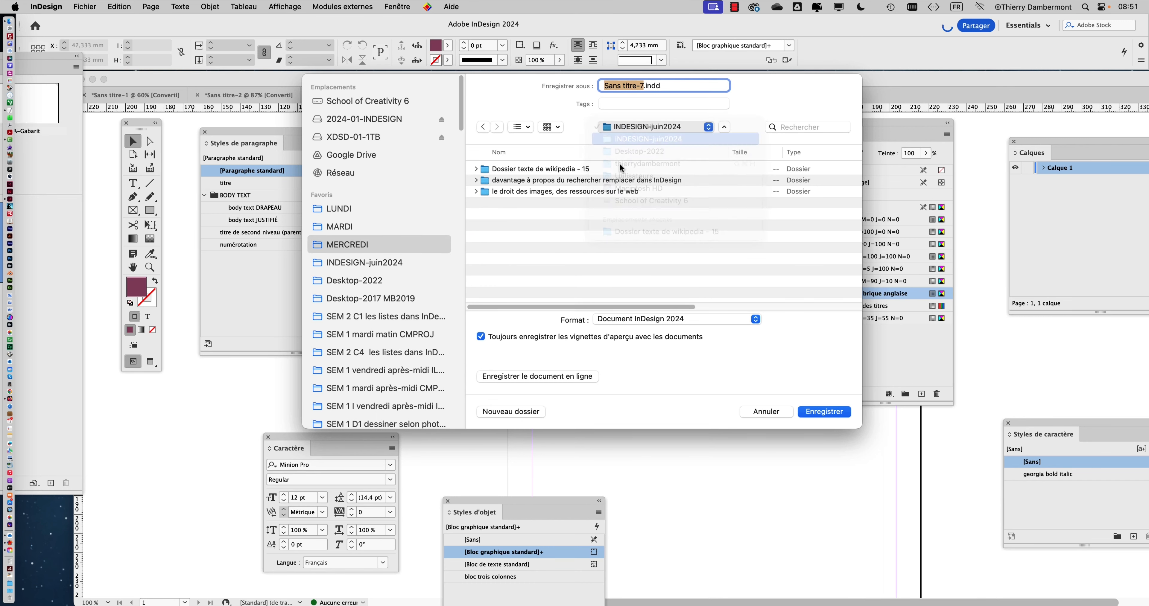
{"action": "left_click", "coordinate": [520, 414]}
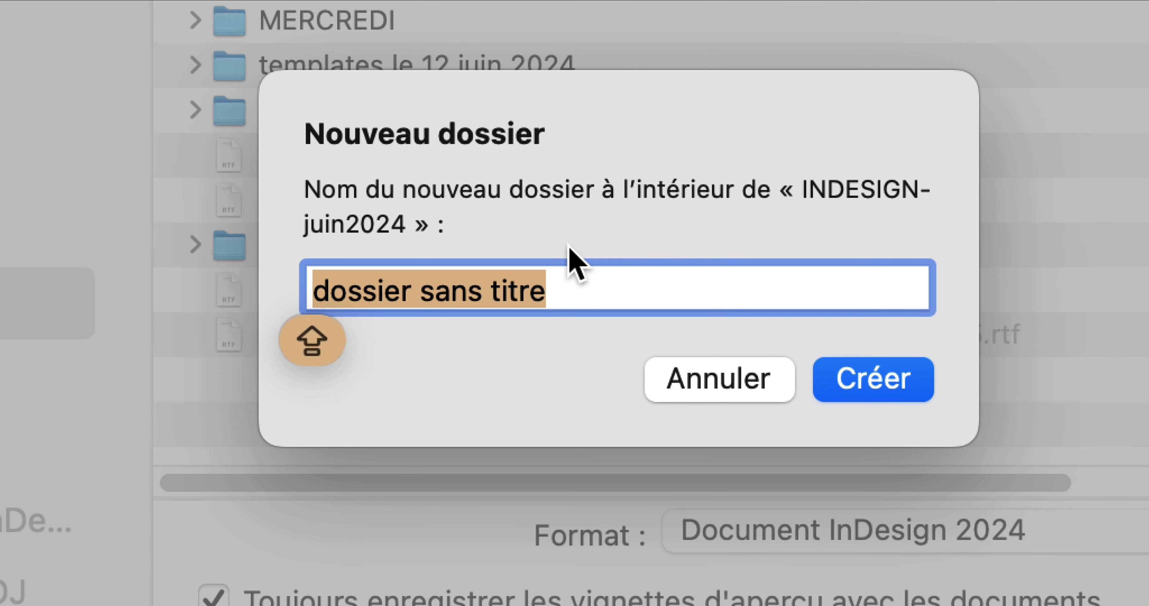
{"action": "type", "text": "JEUDI"}
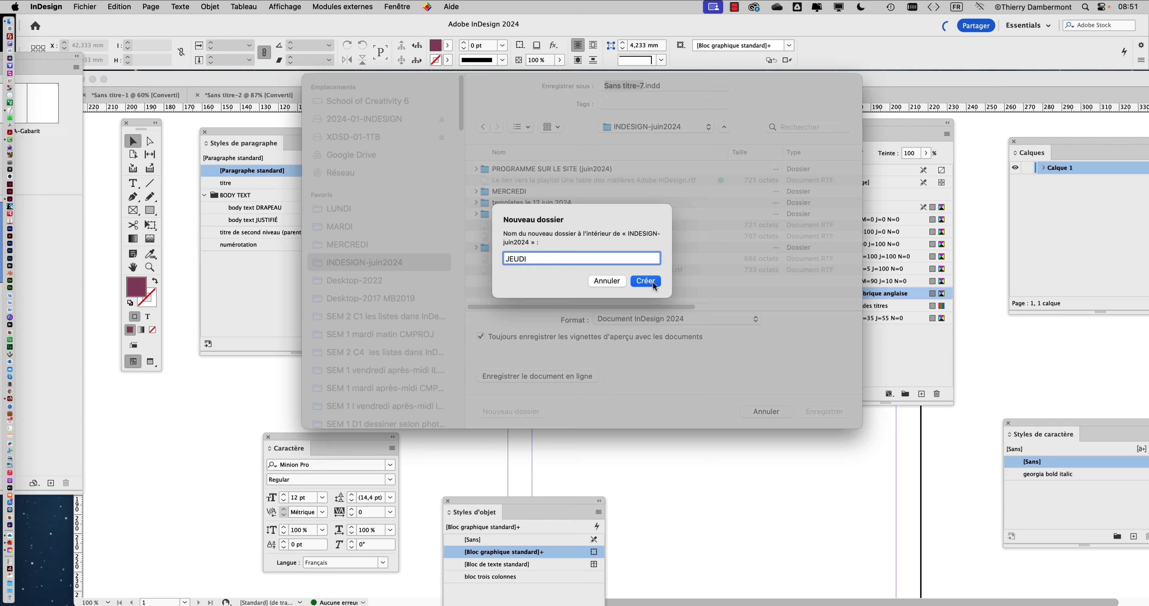
{"action": "left_click", "coordinate": [873, 379]}
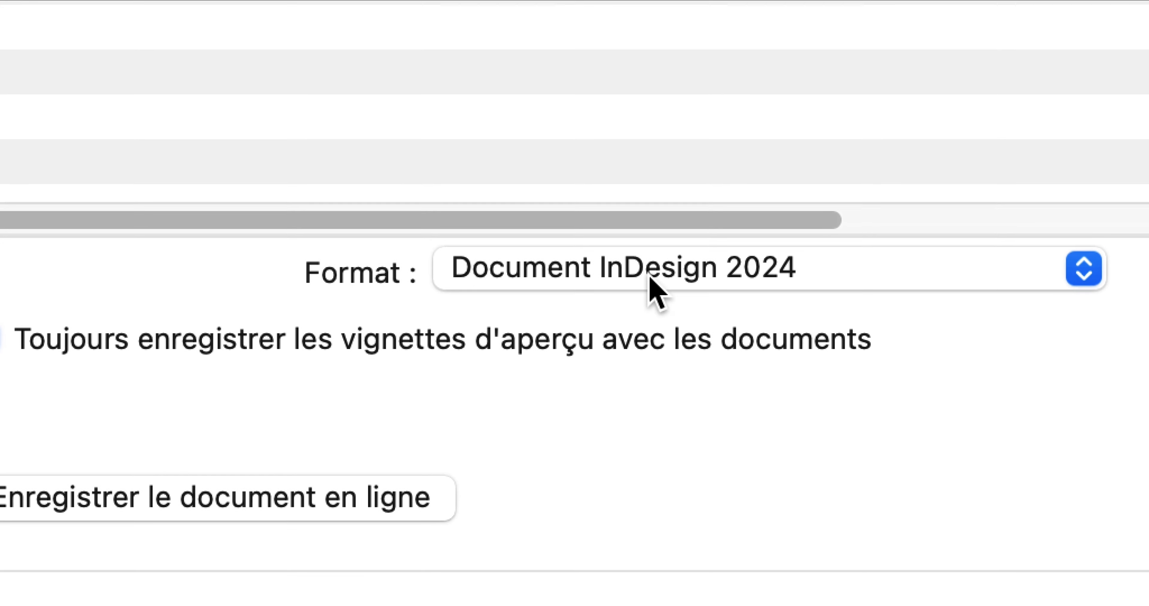
Step: Set the save format to Modèle InDesign 2024 and save the document in JEUDI as mon modèle de départ pour client Boso.indt
{"action": "left_click", "coordinate": [652, 276]}
{"action": "left_click", "coordinate": [662, 286]}
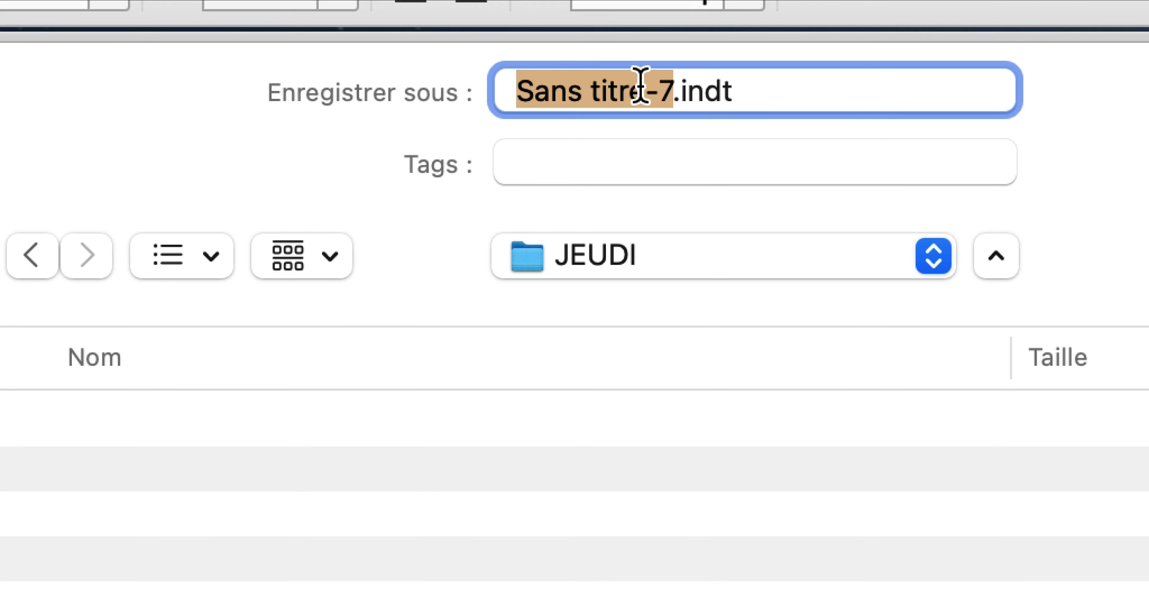
{"action": "left_click", "coordinate": [687, 42]}
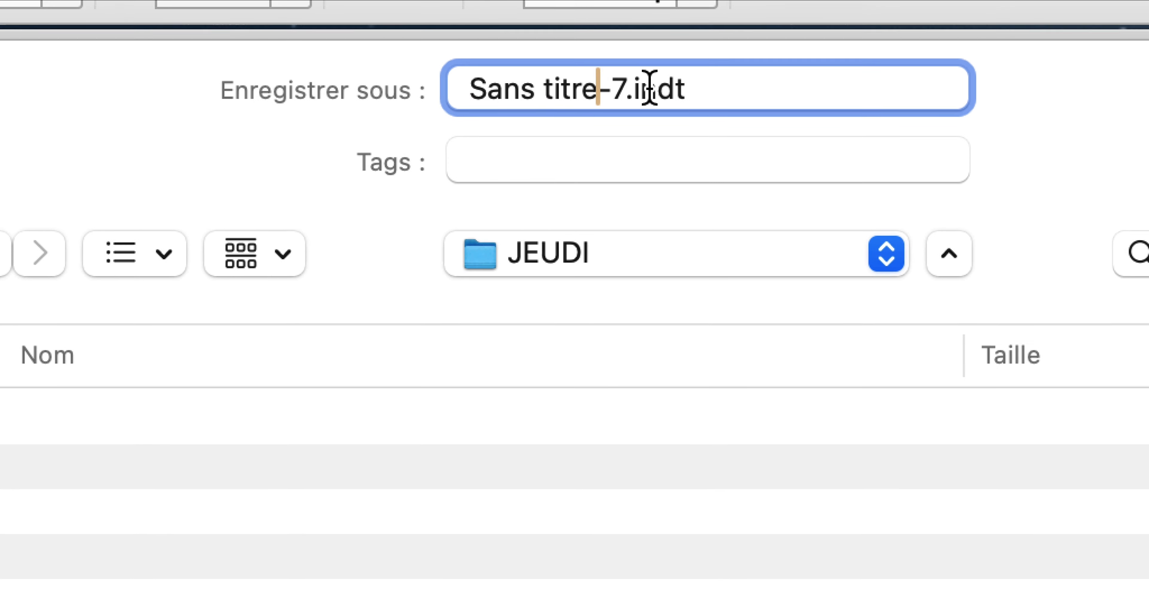
{"action": "left_click_drag", "start_coordinate": [715, 42], "coordinate": [668, 4]}
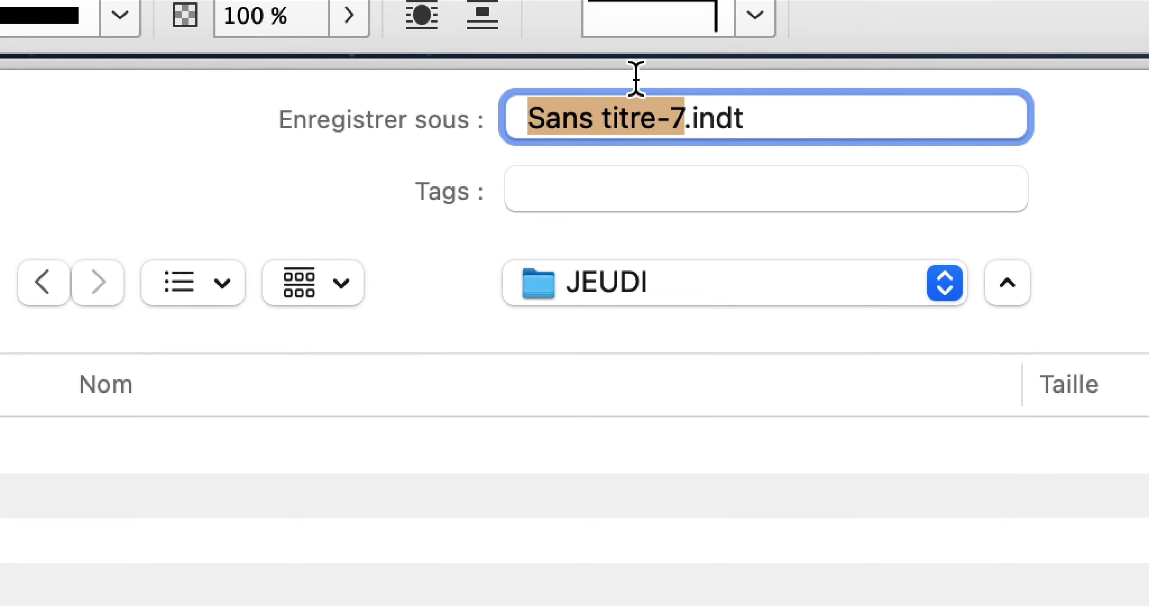
{"action": "type", "text": "mon mod"}
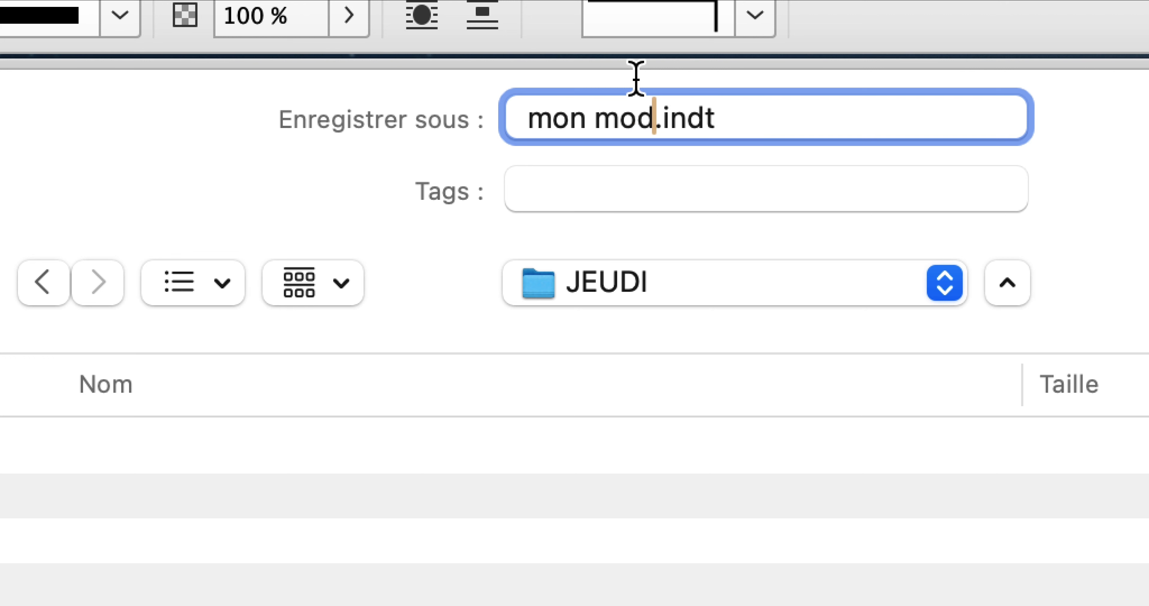
{"action": "type", "text": "èle de départ"}
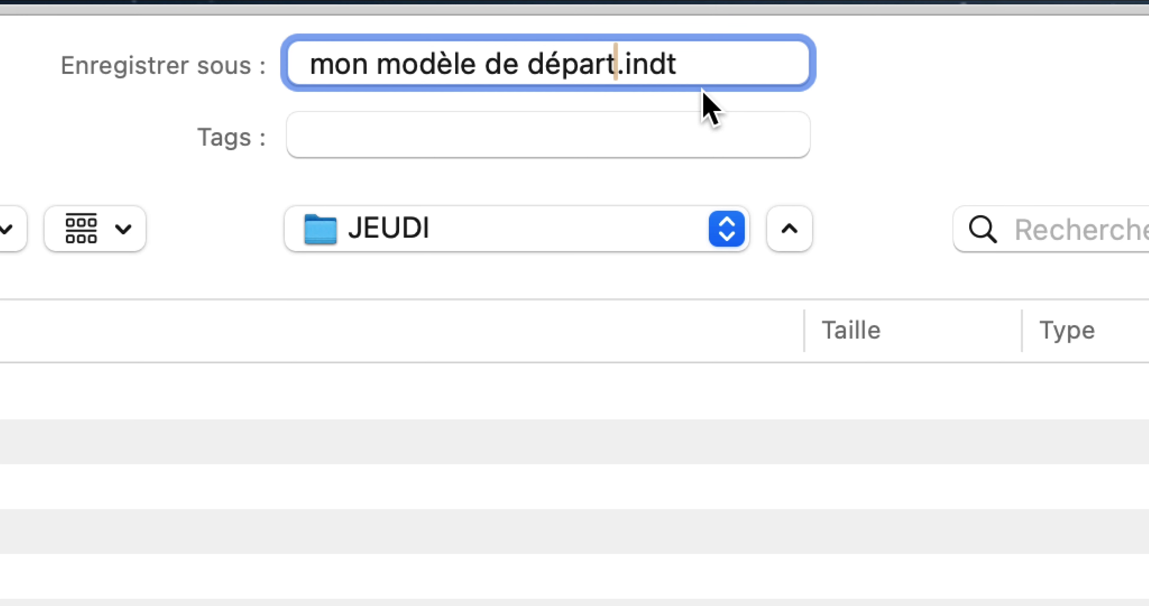
{"action": "type", "text": "po"}
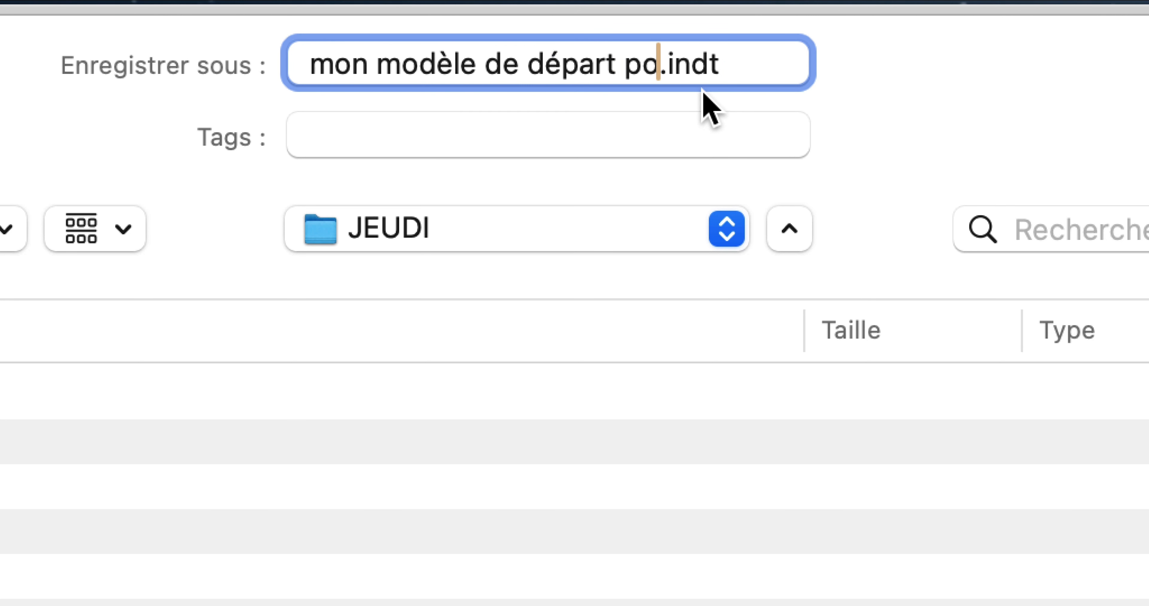
{"action": "type", "text": "ur client Bos"}
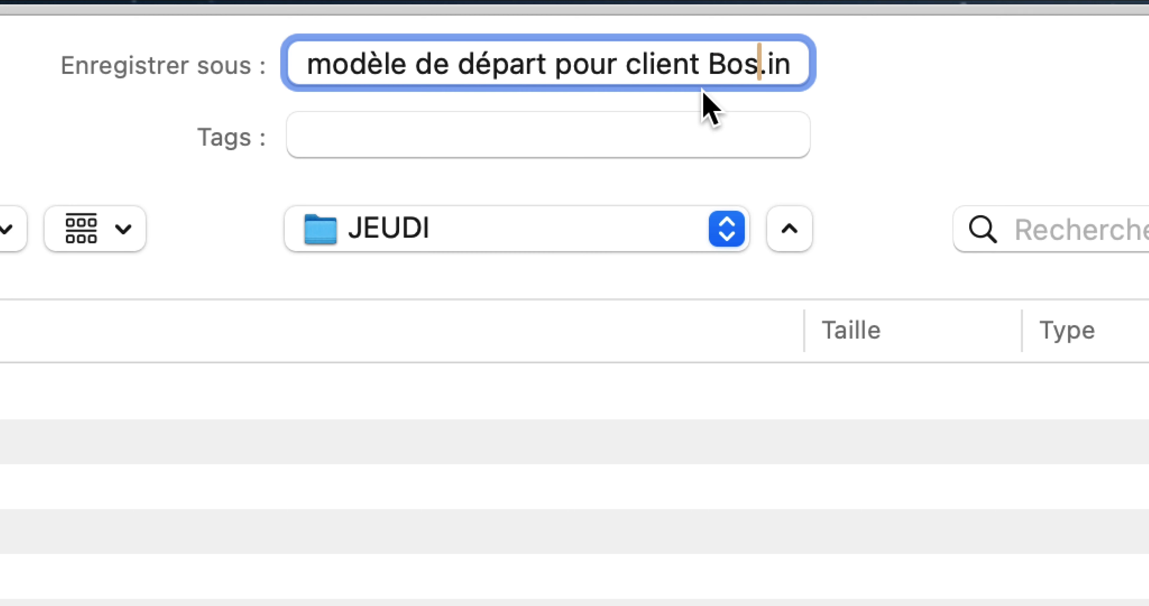
{"action": "type", "text": "o"}
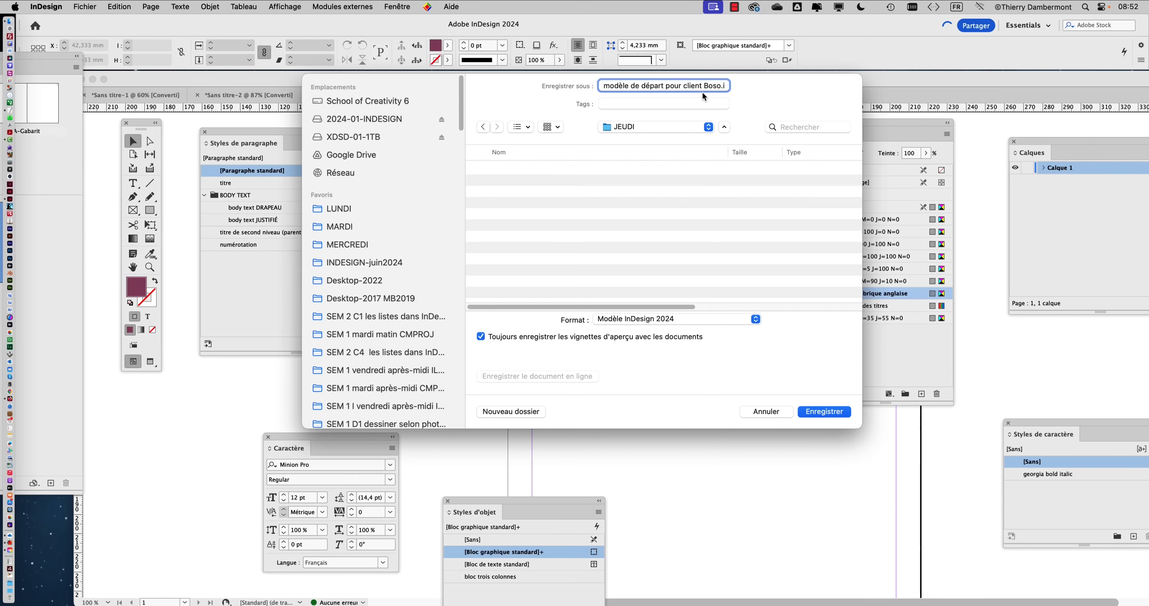
{"action": "key", "text": "Return"}
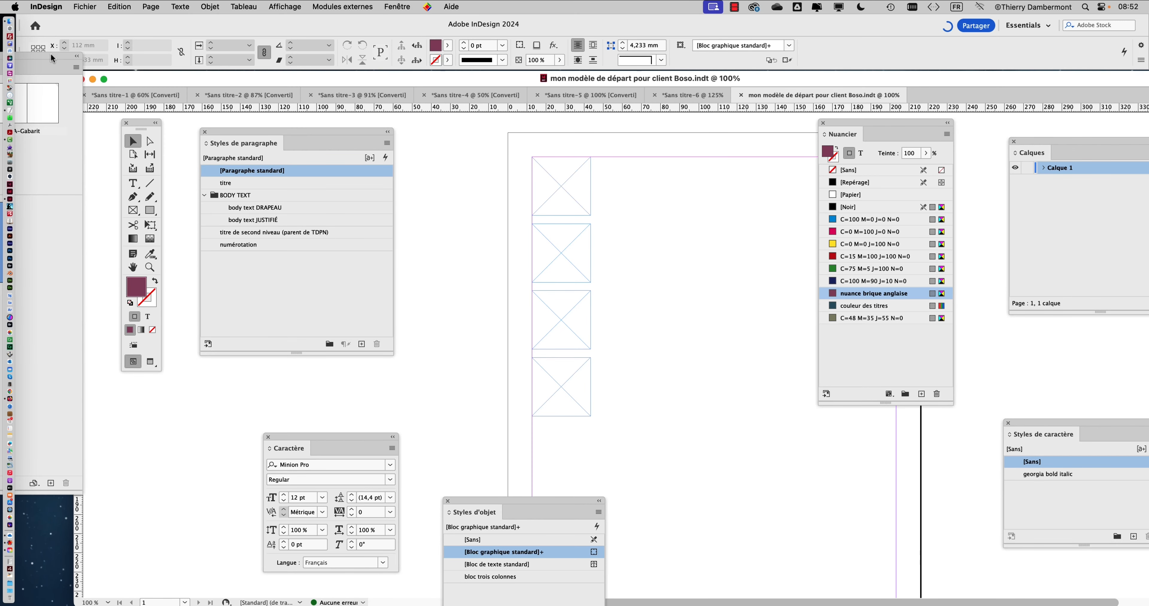
Step: Bring the Pages panel fully into view and close the document mon modèle de départ pour client Boso.indt
{"action": "left_click_drag", "start_coordinate": [52, 57], "coordinate": [123, 281]}
{"action": "left_click", "coordinate": [661, 100]}
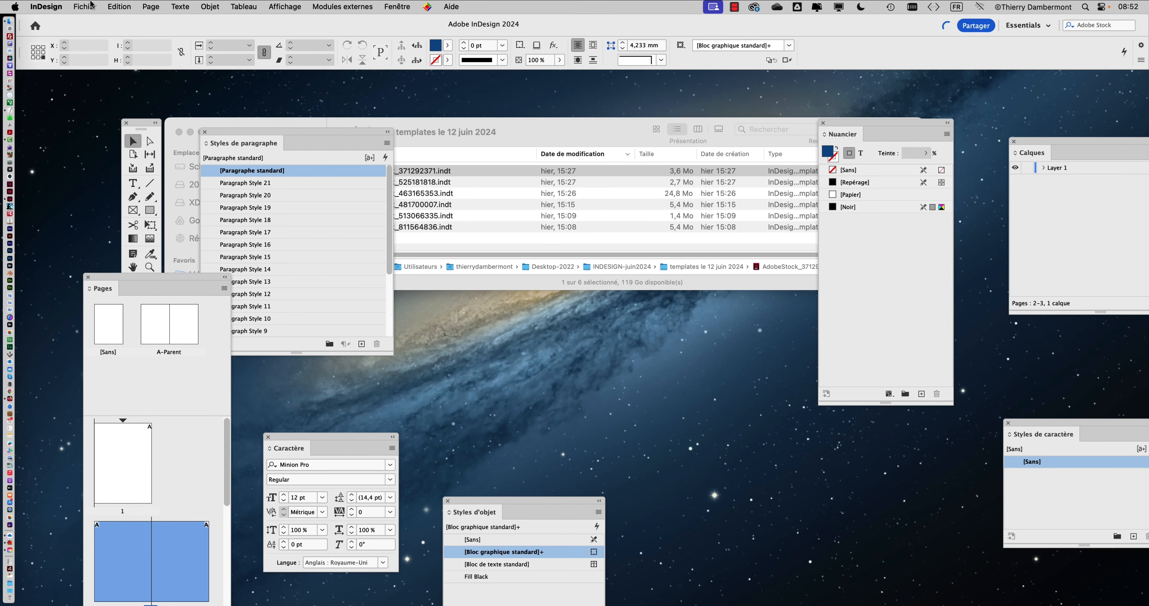
{"action": "left_click", "coordinate": [91, 5]}
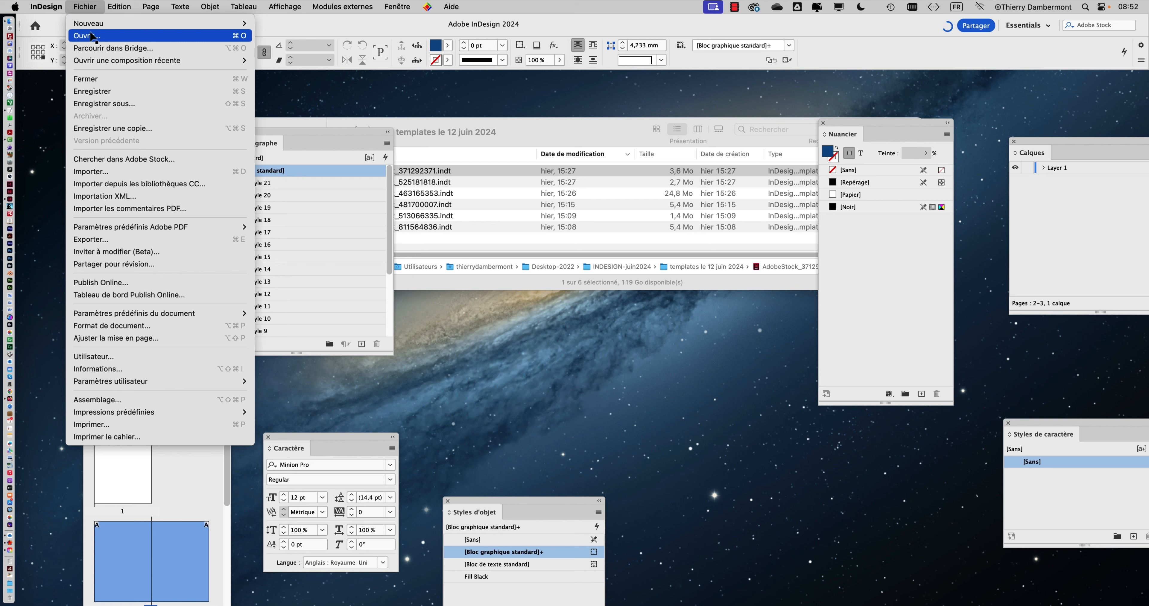
{"action": "left_click", "coordinate": [91, 11]}
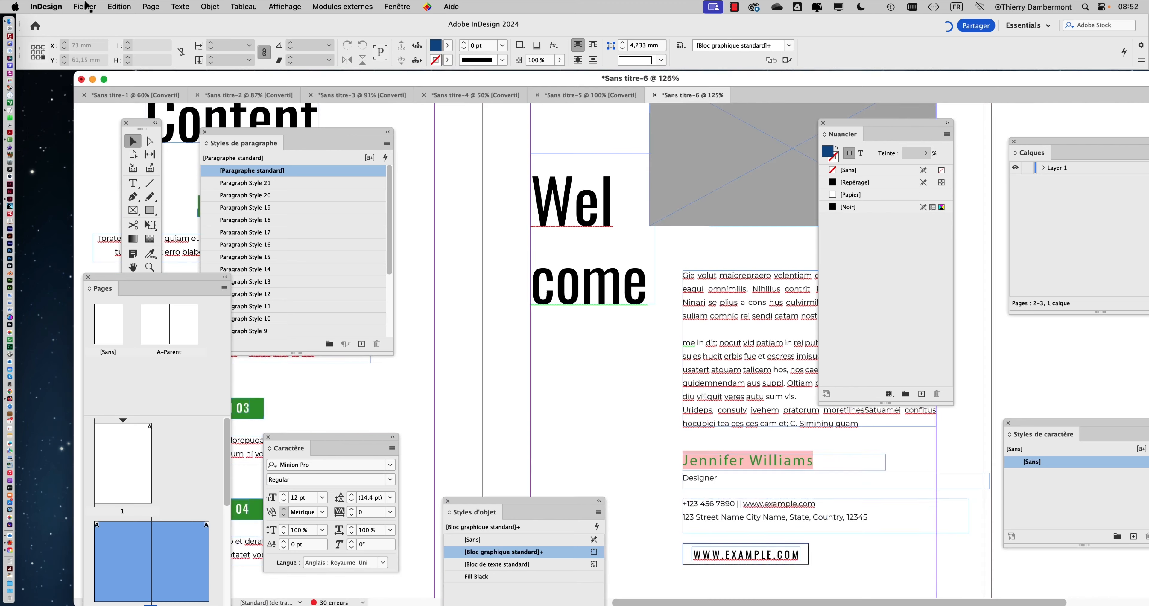
Step: Open mon modèle de départ pour client Boso.indt from the JEUDI folder with the Ouvrir normal option
{"action": "left_click", "coordinate": [85, 6]}
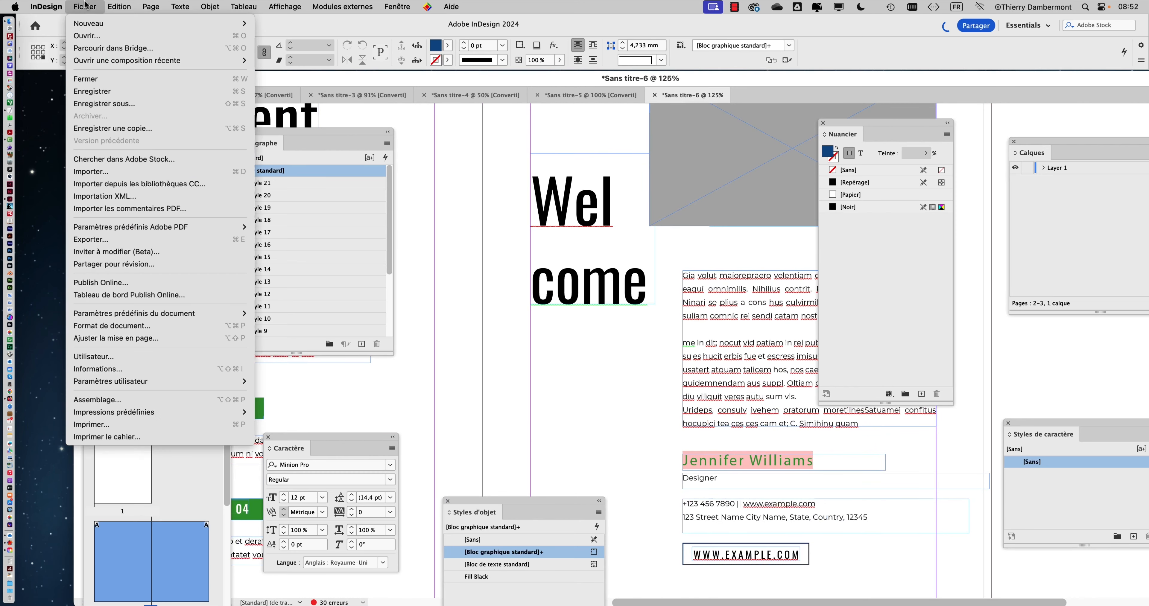
{"action": "left_click", "coordinate": [97, 39]}
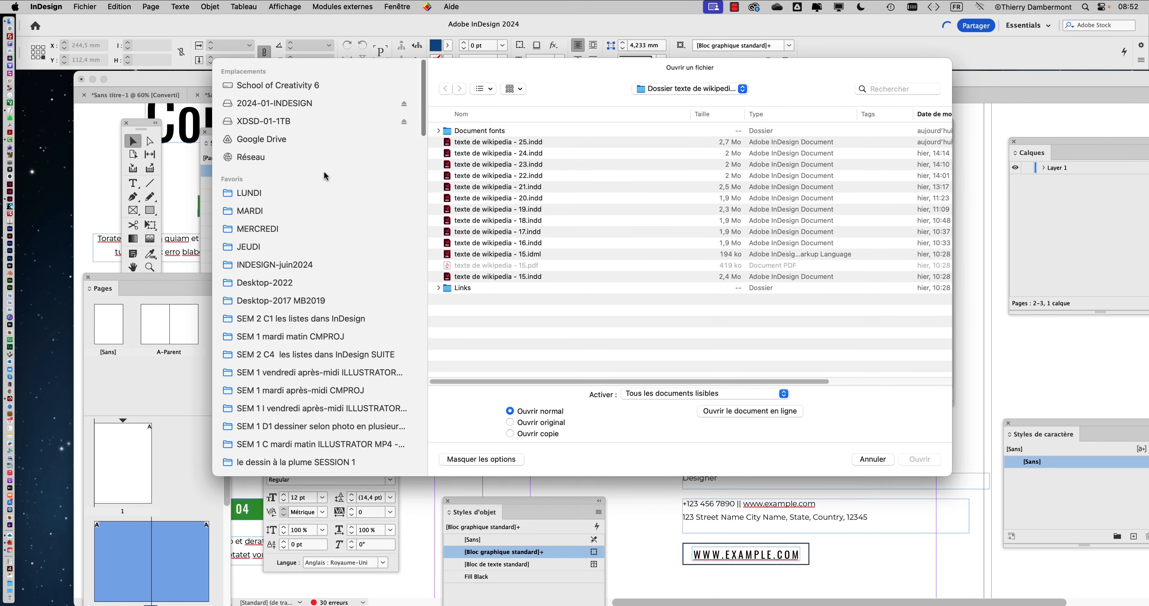
{"action": "left_click", "coordinate": [284, 243]}
{"action": "left_click", "coordinate": [515, 130]}
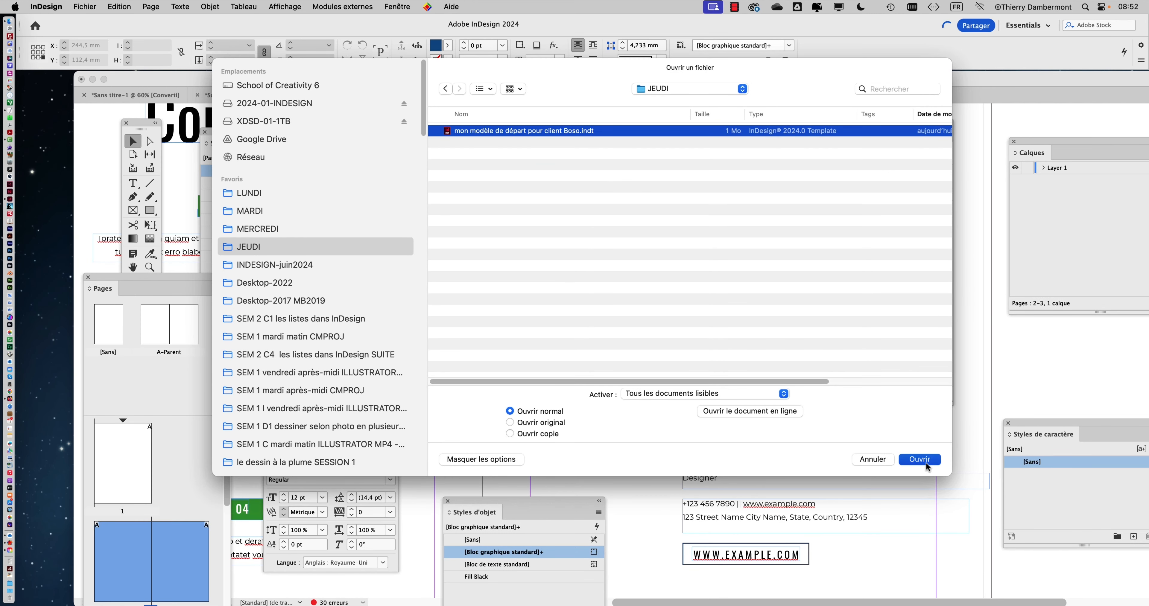
{"action": "left_click", "coordinate": [927, 463]}
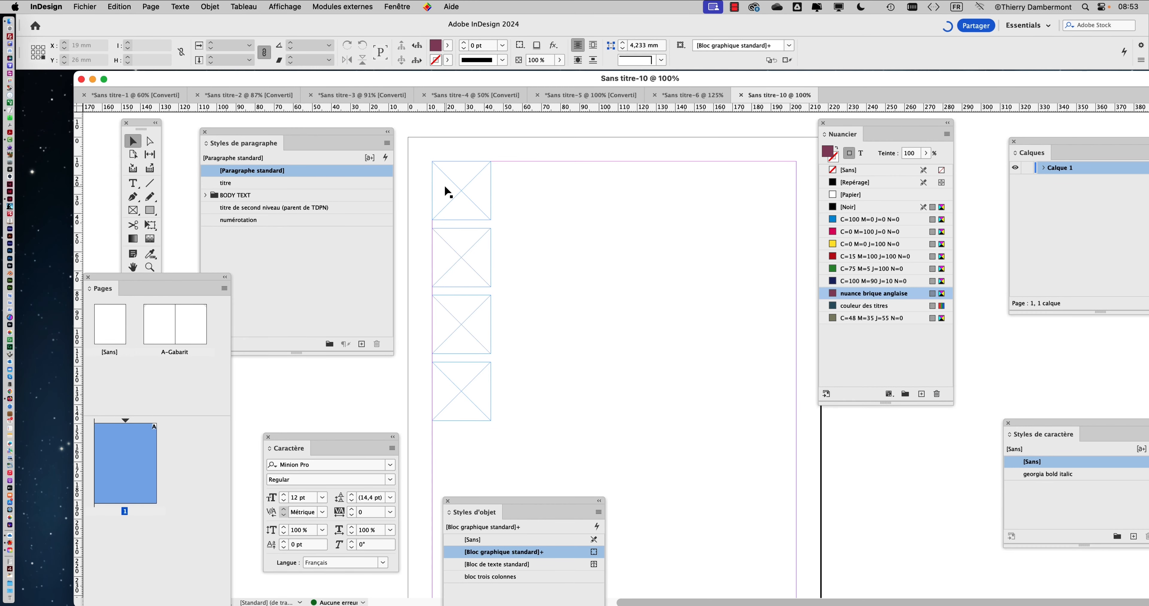
Step: Move the first and third graphic frames out of the left column into the empty area of the page
{"action": "left_click_drag", "start_coordinate": [445, 189], "coordinate": [653, 230]}
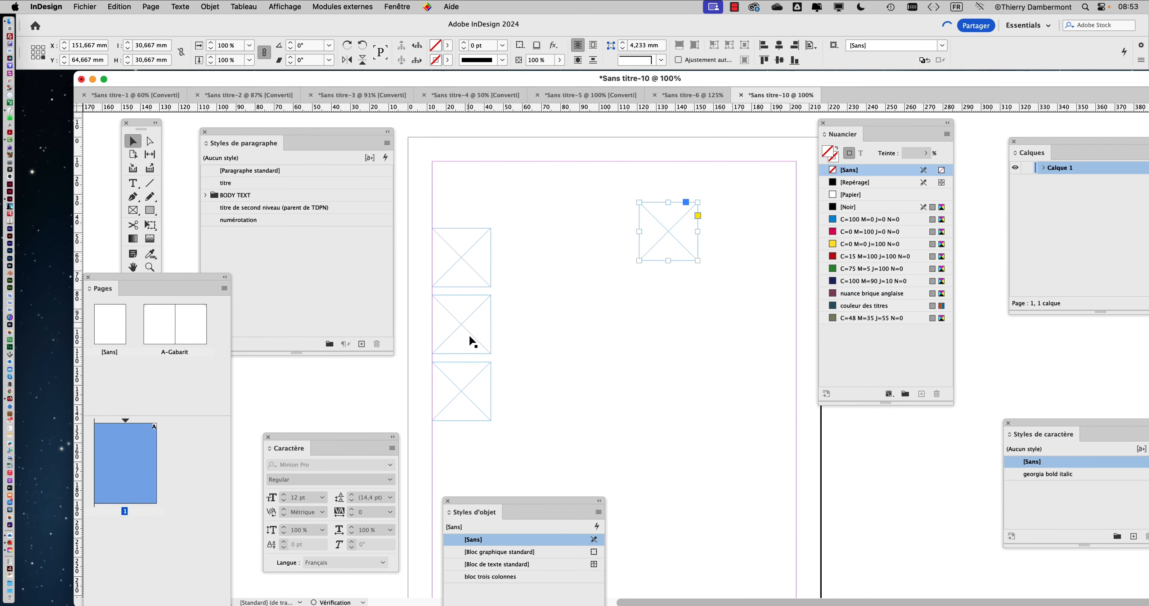
{"action": "left_click_drag", "start_coordinate": [473, 339], "coordinate": [650, 377]}
{"action": "left_click", "coordinate": [84, 7]}
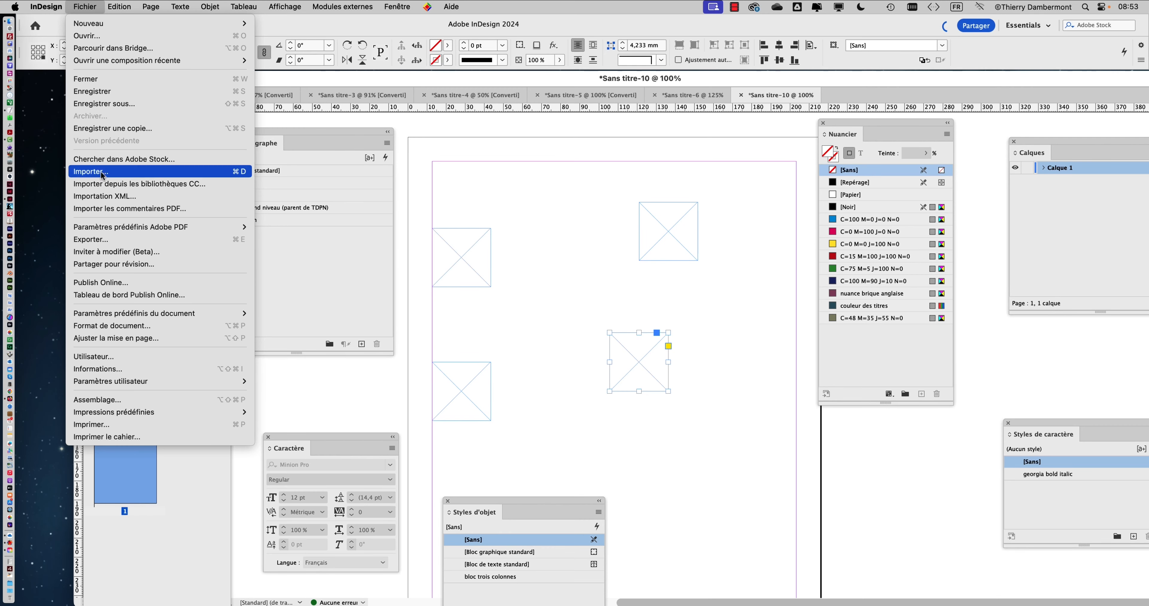
{"action": "left_click", "coordinate": [551, 263]}
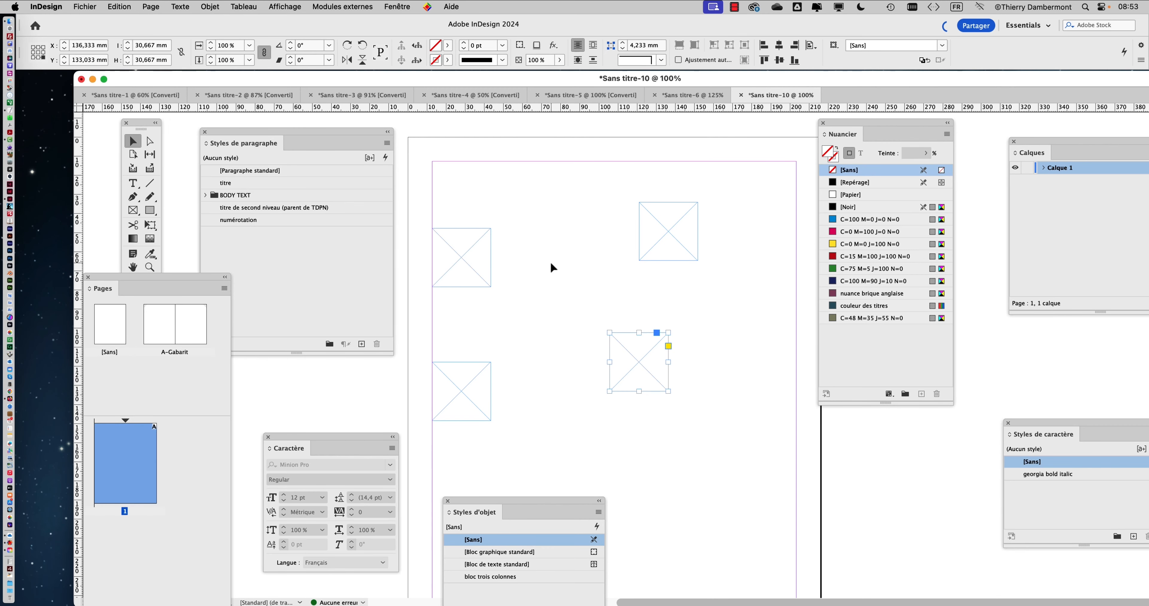
Step: Undo both graphic frame moves
{"action": "key", "text": "super+z"}
{"action": "key", "text": "super+z"}
{"action": "key", "text": "super+z"}
{"action": "key", "text": "super+z"}
{"action": "key", "text": "super+z"}
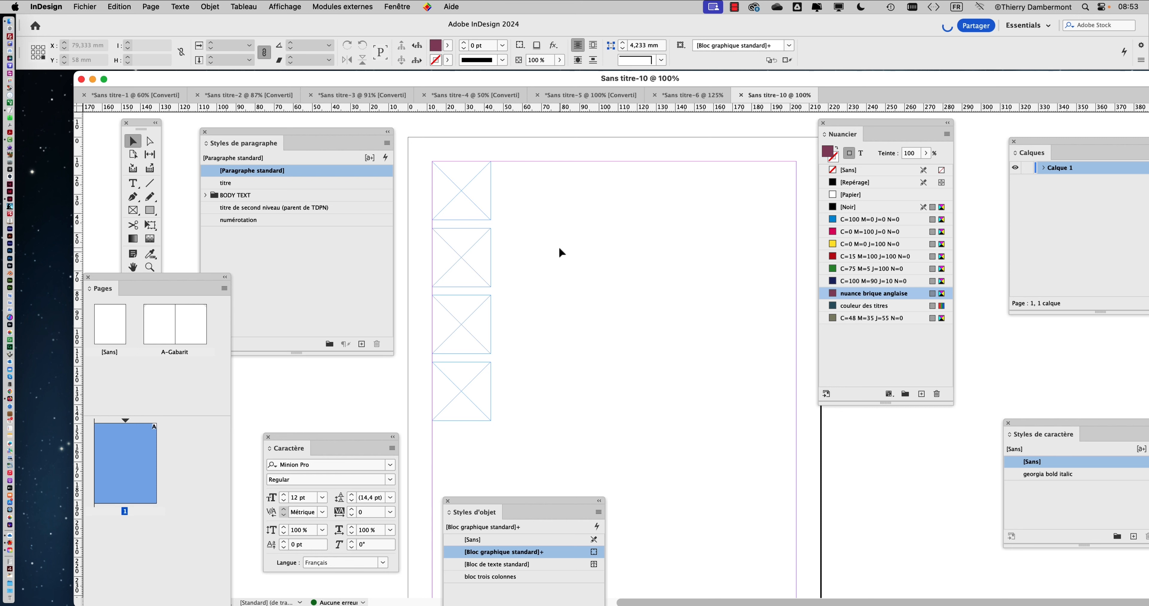
Step: Examine the Impression presets and templates offered for a new document, and close the dialog without creating one
{"action": "left_click_drag", "start_coordinate": [273, 81], "coordinate": [214, 85]}
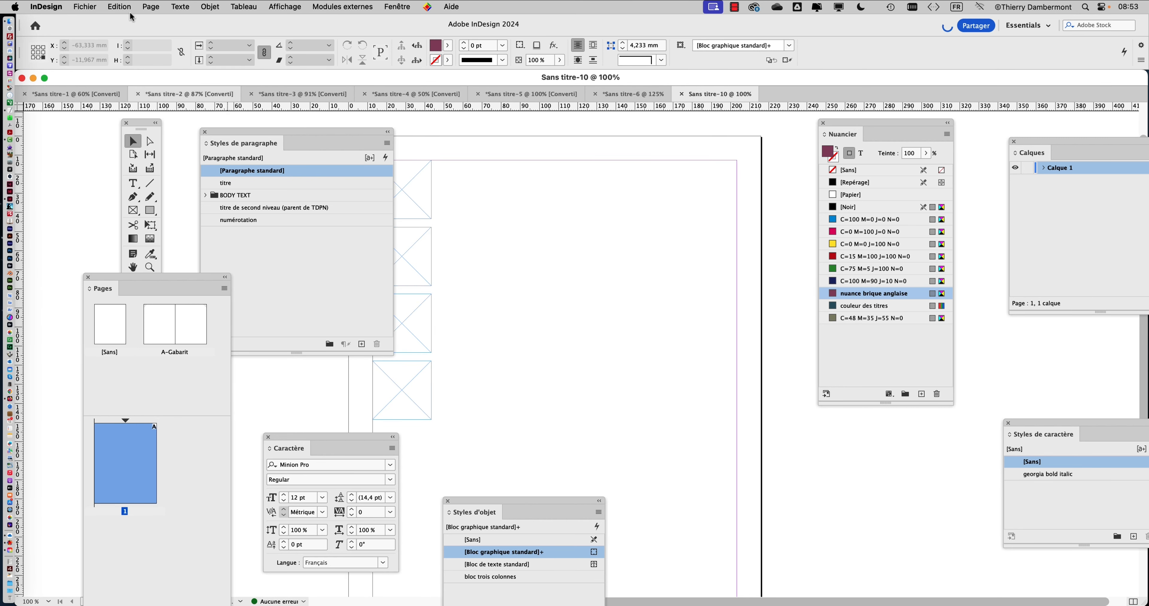
{"action": "left_click", "coordinate": [85, 6]}
{"action": "mouse_move", "coordinate": [97, 26]}
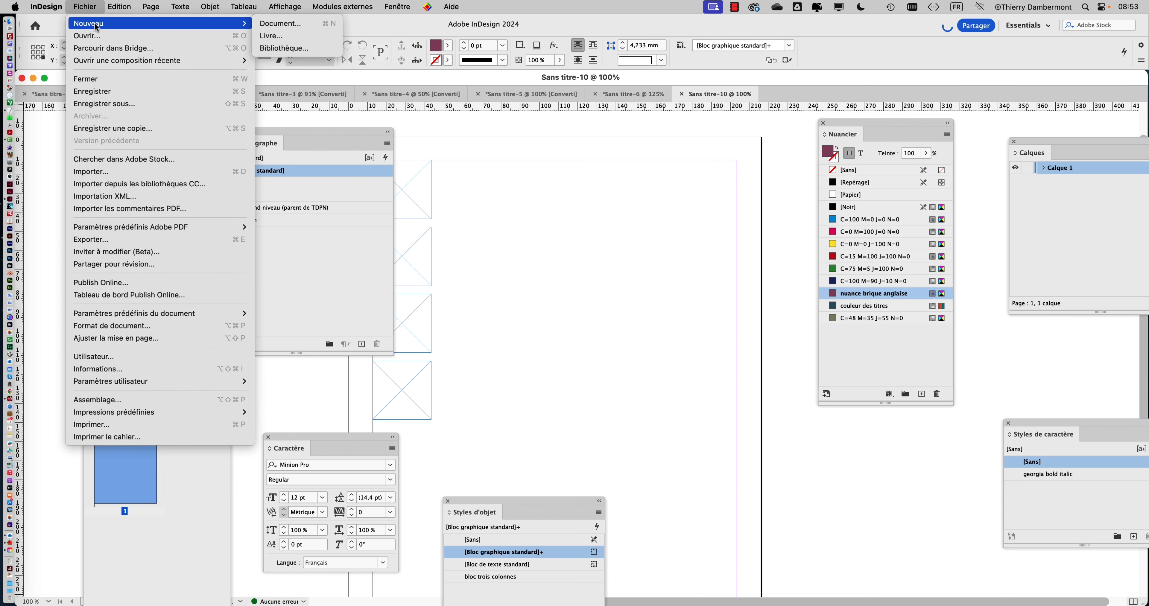
{"action": "left_click", "coordinate": [280, 23]}
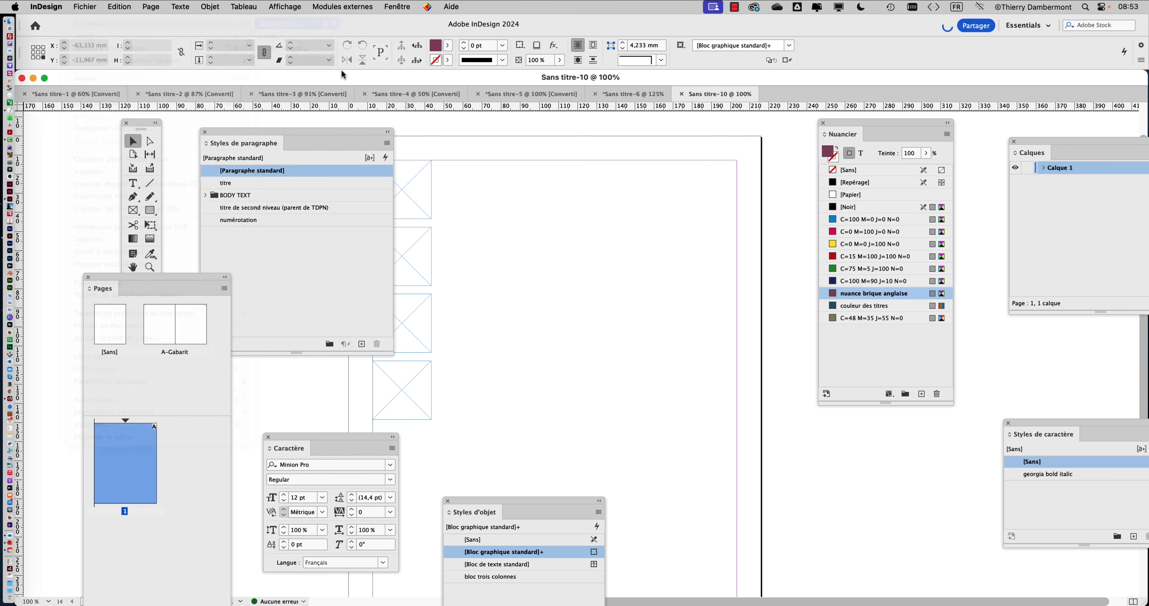
{"action": "left_click", "coordinate": [353, 57]}
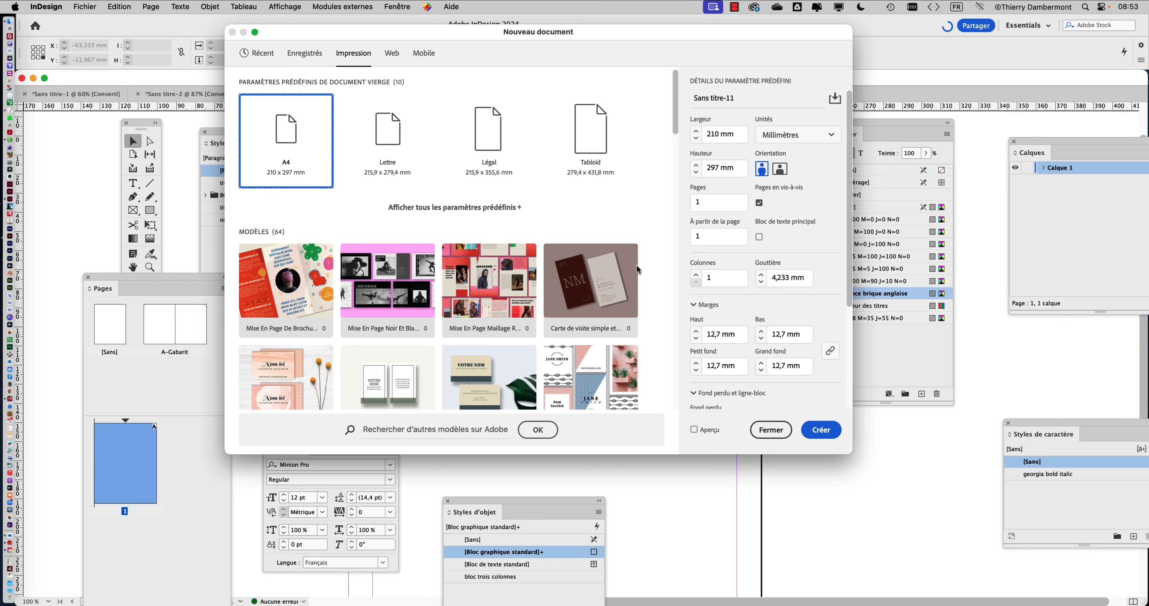
{"action": "left_click", "coordinate": [767, 431]}
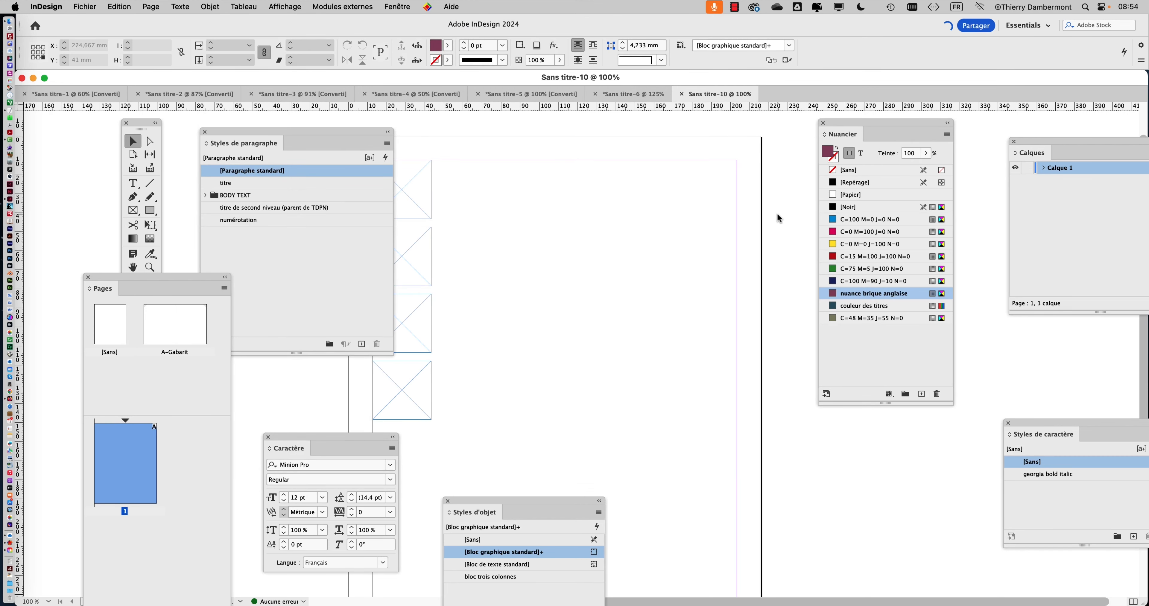
Step: Rearrange the Nuancier, Styles d'objet and Styles de paragraphe panels so the page's graphic frames are uncovered
{"action": "left_click_drag", "start_coordinate": [860, 128], "coordinate": [800, 136]}
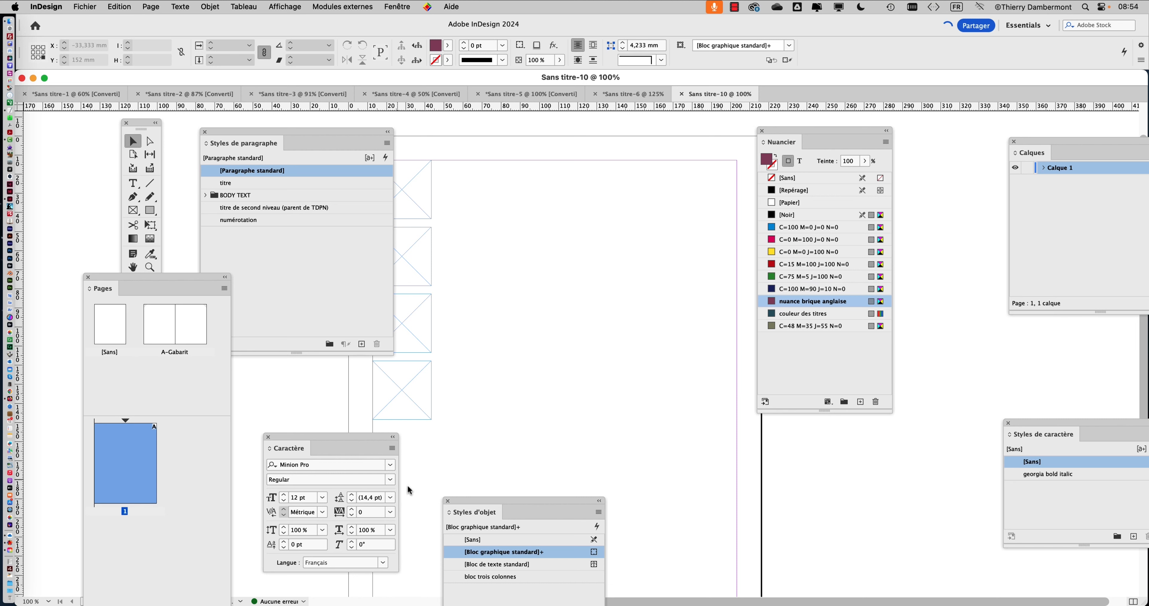
{"action": "left_click_drag", "start_coordinate": [487, 506], "coordinate": [535, 271]}
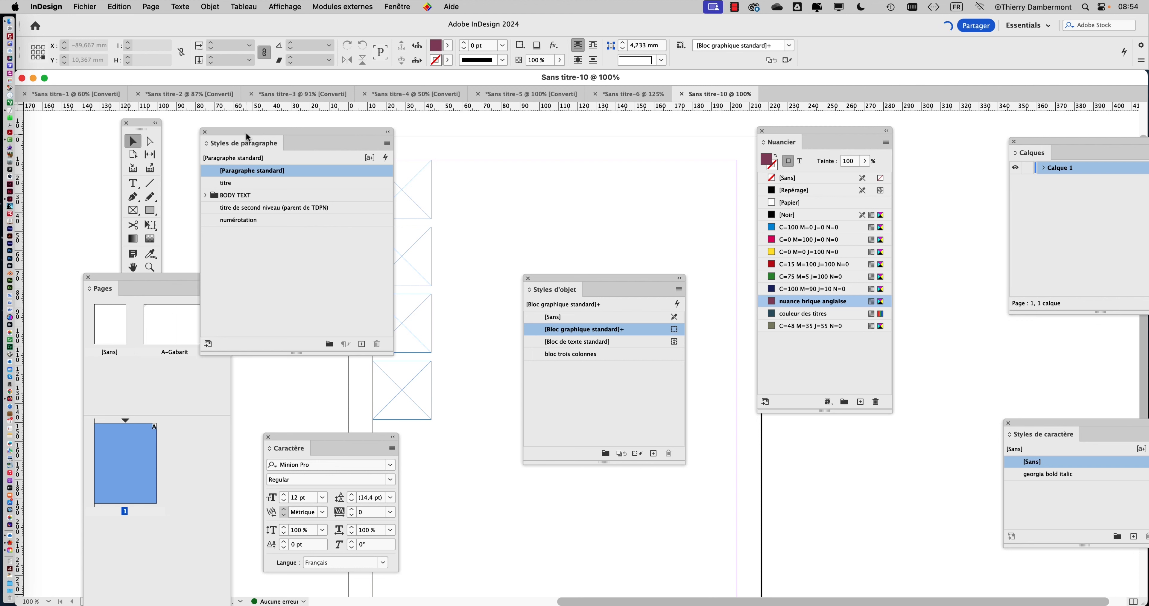
{"action": "left_click_drag", "start_coordinate": [249, 141], "coordinate": [987, 351]}
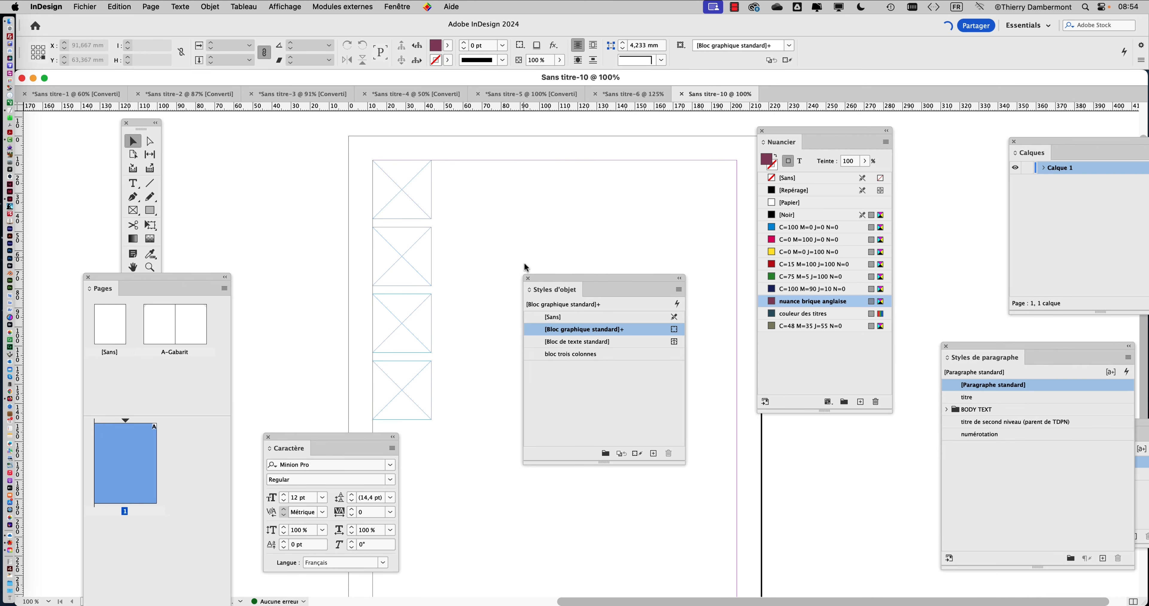
{"action": "left_click_drag", "start_coordinate": [540, 289], "coordinate": [572, 196]}
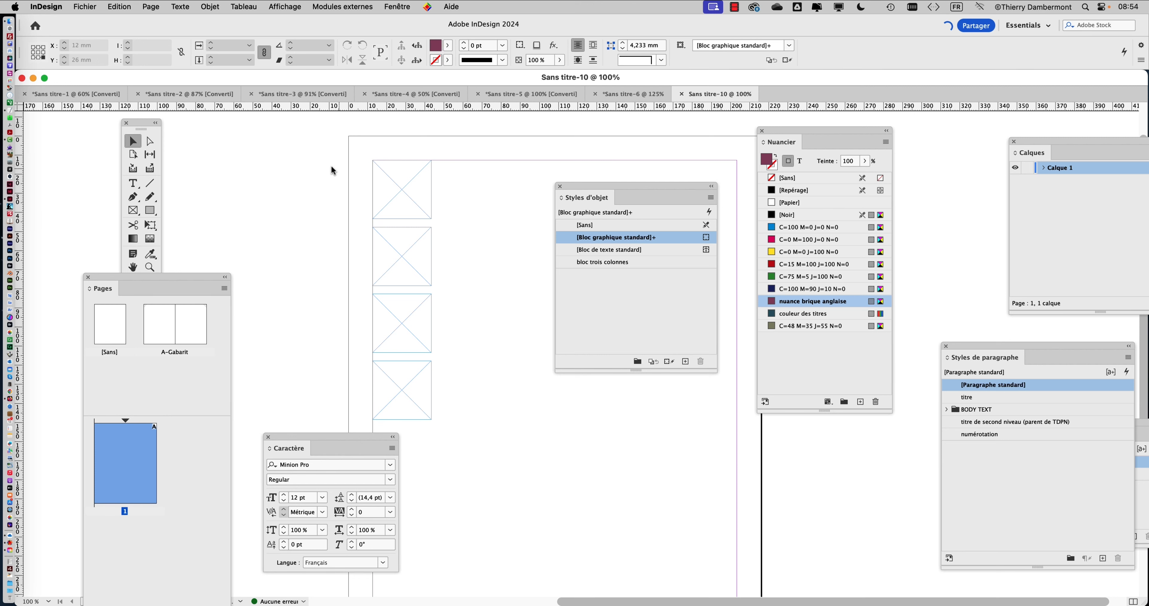
Step: Switch to Finder and show the MERCREDI folder in a new window
{"action": "key", "text": "super+Tab"}
{"action": "left_click", "coordinate": [479, 317]}
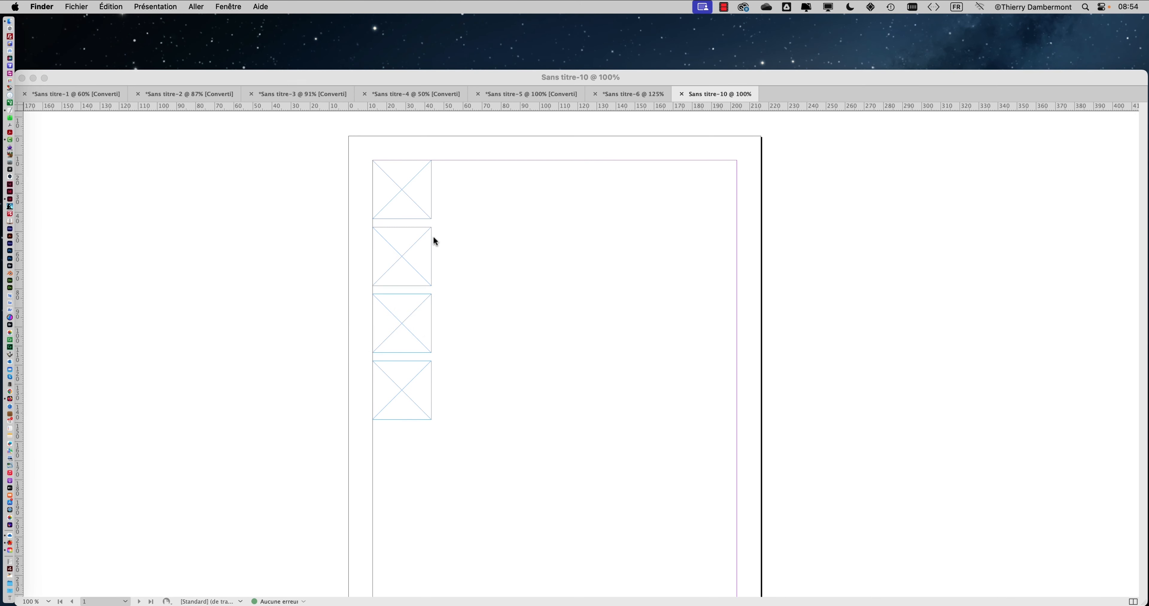
{"action": "left_click", "coordinate": [85, 7]}
{"action": "left_click", "coordinate": [89, 22]}
{"action": "left_click", "coordinate": [173, 211]}
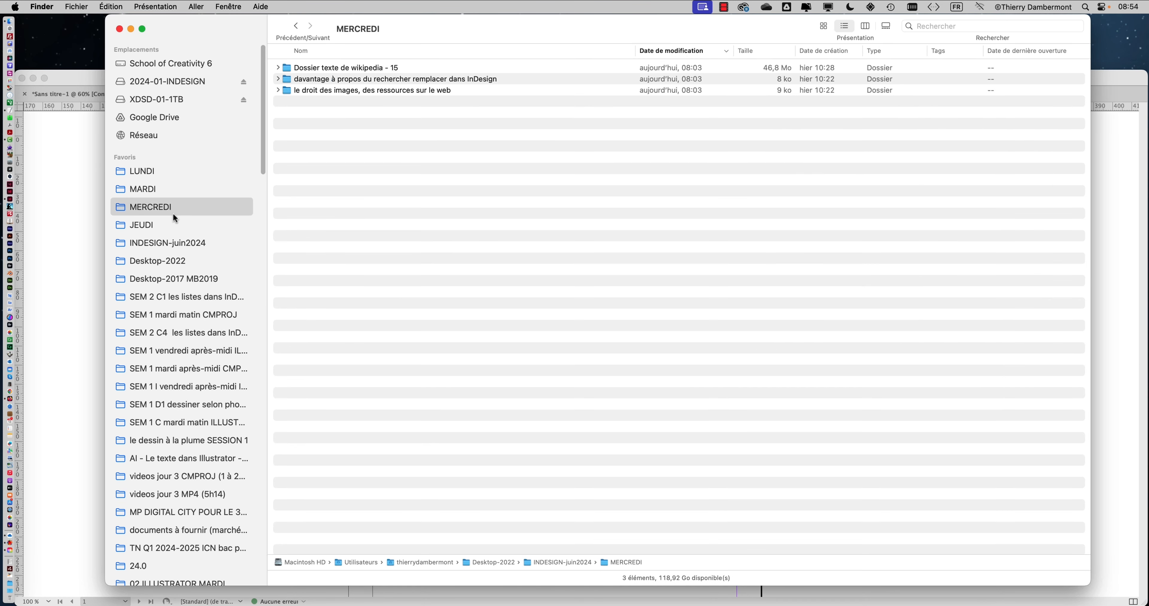
{"action": "left_click", "coordinate": [171, 219]}
{"action": "left_click", "coordinate": [172, 209]}
Step: Go up to INDESIGN-juin2024, select the six AdobeStock .indt files in templates le 12 juin 2024, and return to InDesign
{"action": "left_click", "coordinate": [376, 26], "text": "super"}
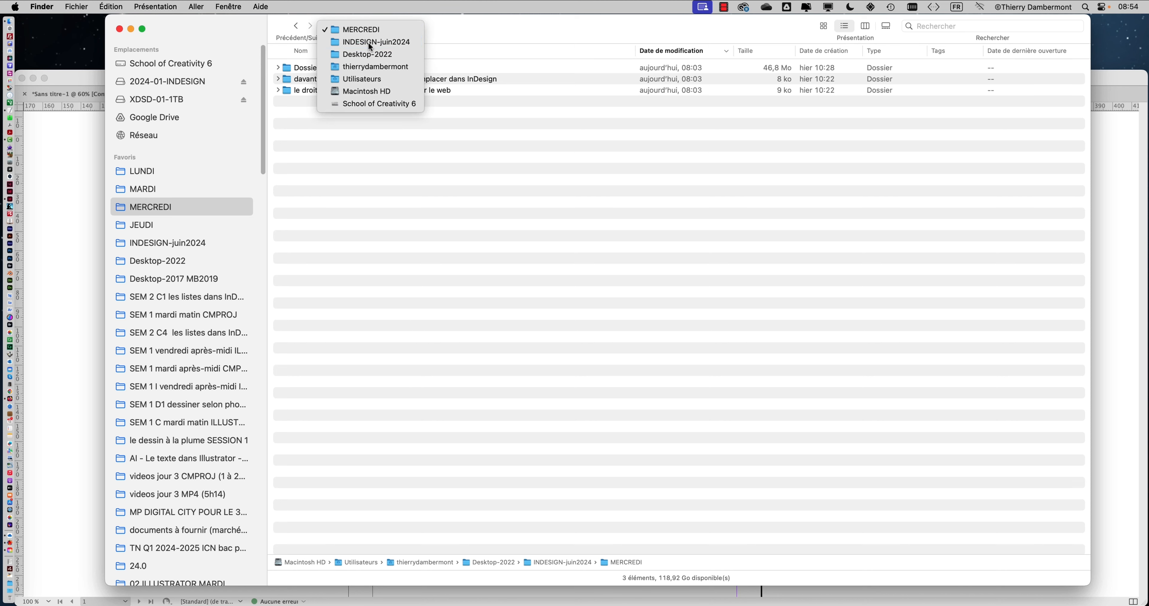
{"action": "left_click", "coordinate": [377, 36]}
{"action": "left_click", "coordinate": [314, 200]}
{"action": "left_click", "coordinate": [332, 193]}
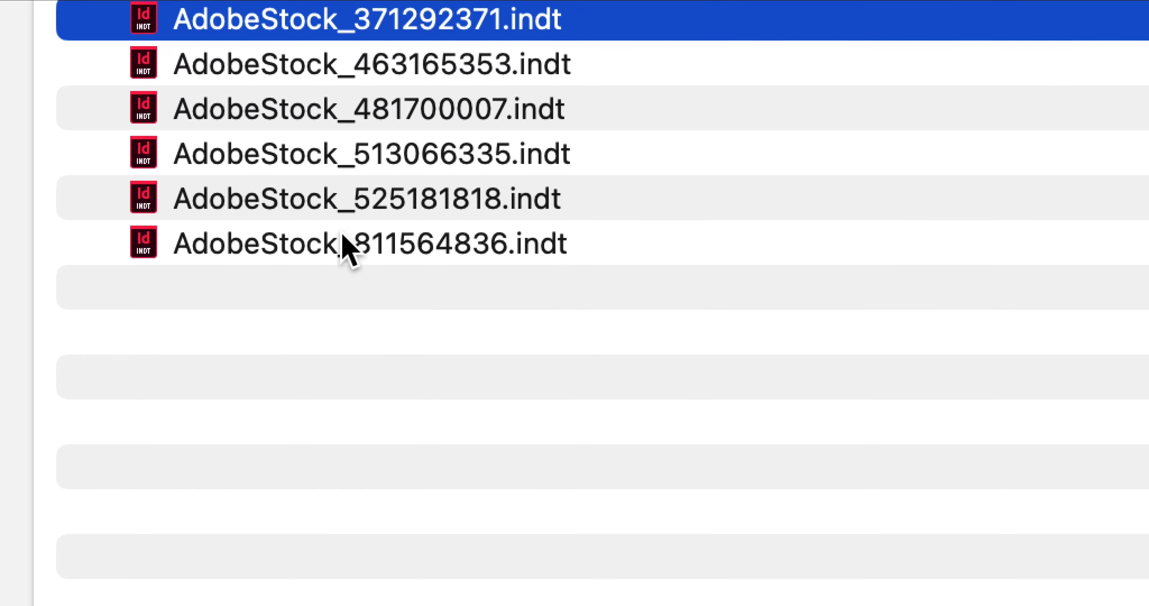
{"action": "left_click", "coordinate": [385, 401], "text": "shift"}
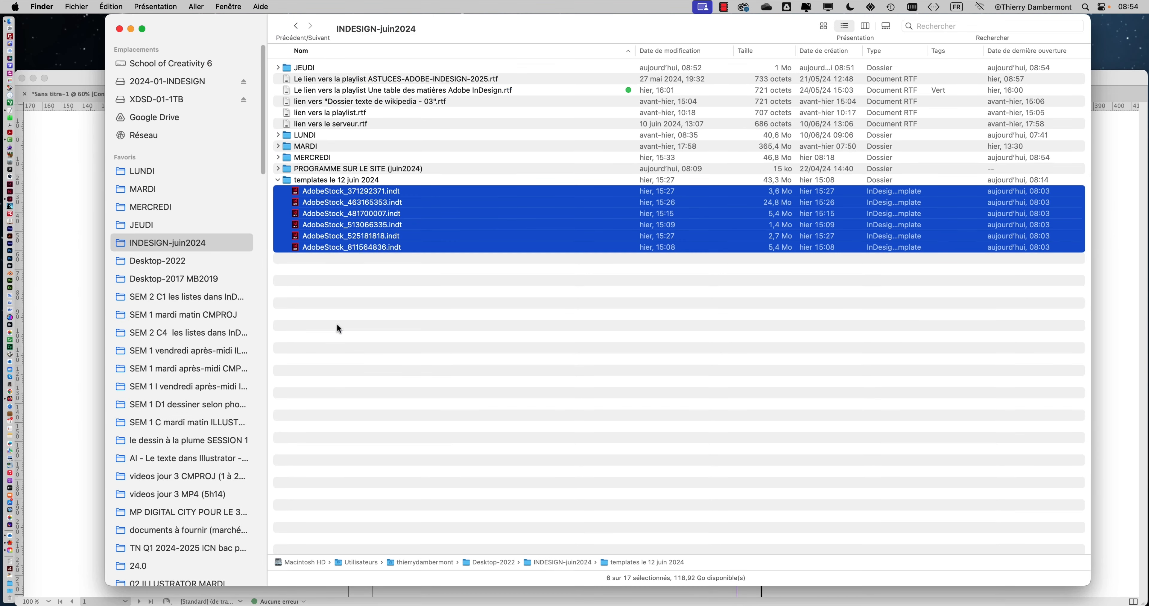
{"action": "left_click", "coordinate": [339, 329]}
{"action": "key", "text": "super+Tab"}
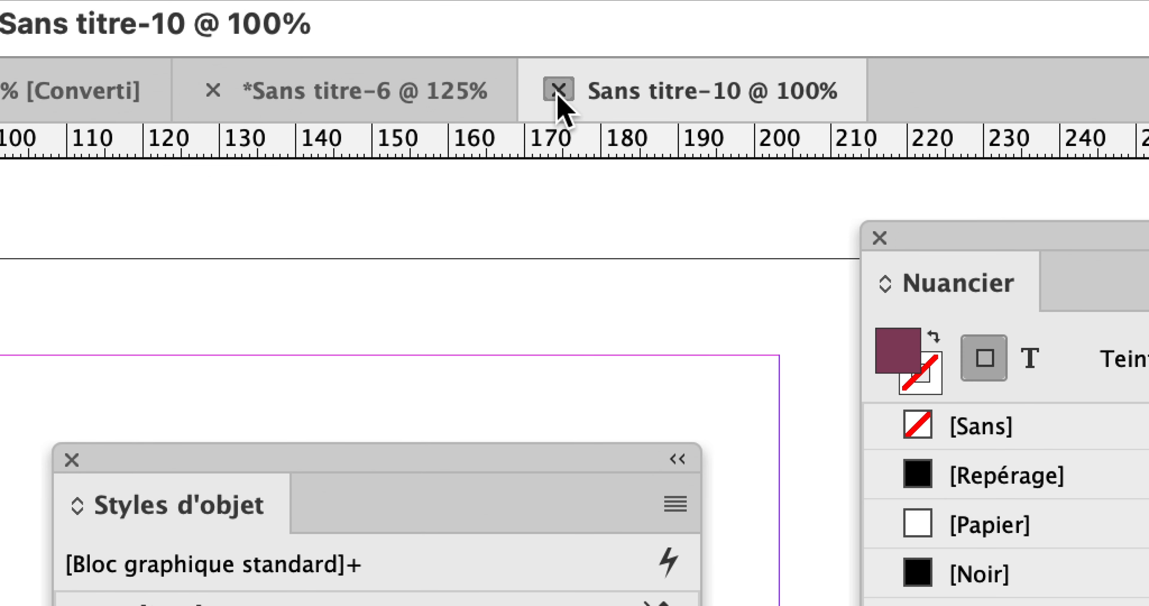
Step: Close Sans titre-10, hide the floating panels and place the toolbox beside the Content page of Sans titre-6
{"action": "left_click", "coordinate": [916, 104]}
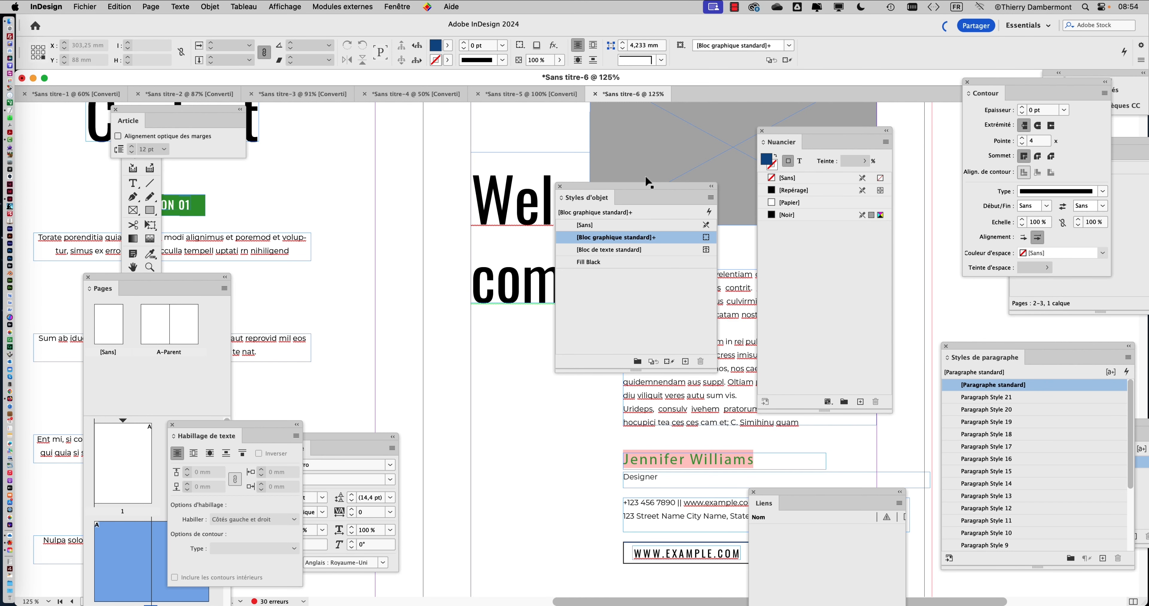
{"action": "key", "text": "shift+Tab"}
{"action": "left_click_drag", "start_coordinate": [134, 121], "coordinate": [50, 112]}
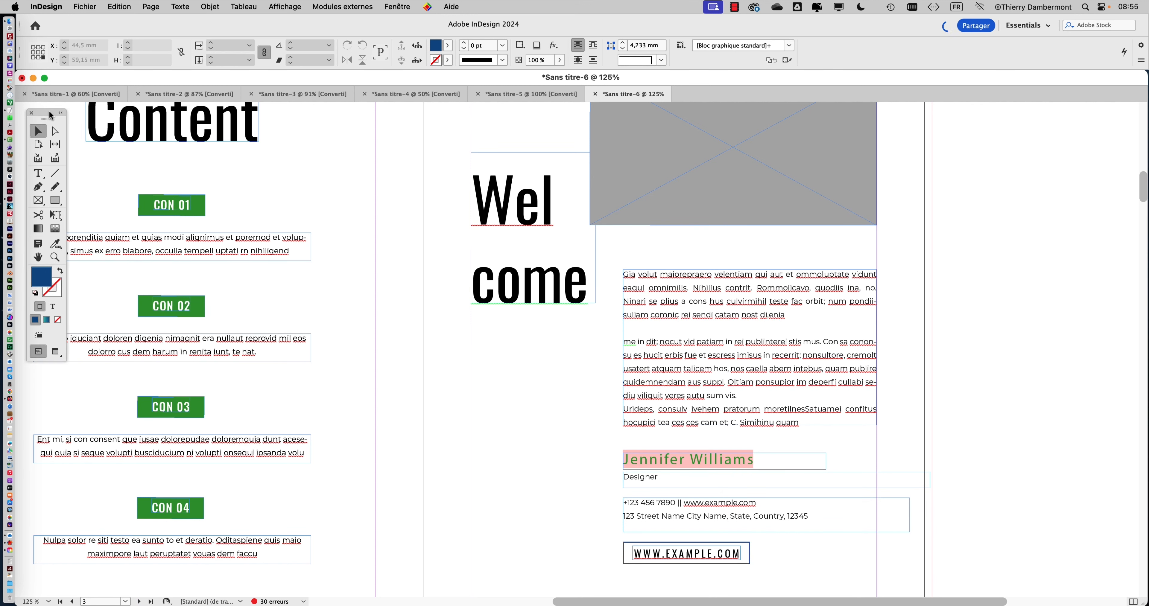
{"action": "scroll", "coordinate": [615, 340], "scroll_direction": "down", "scroll_amount": 1}
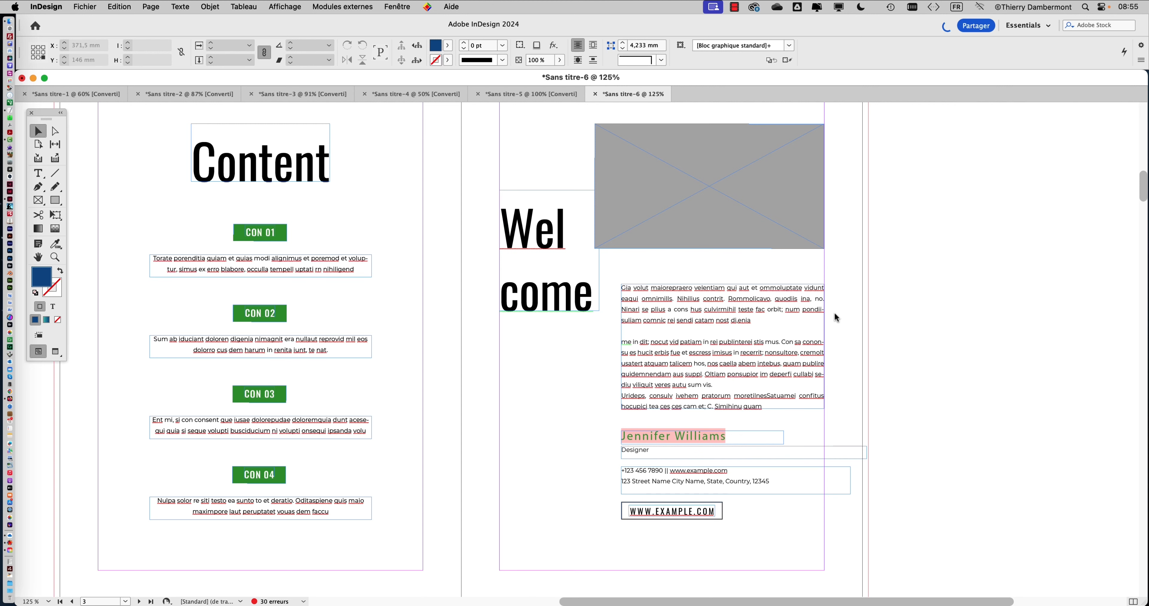
{"action": "key", "text": "super+equal"}
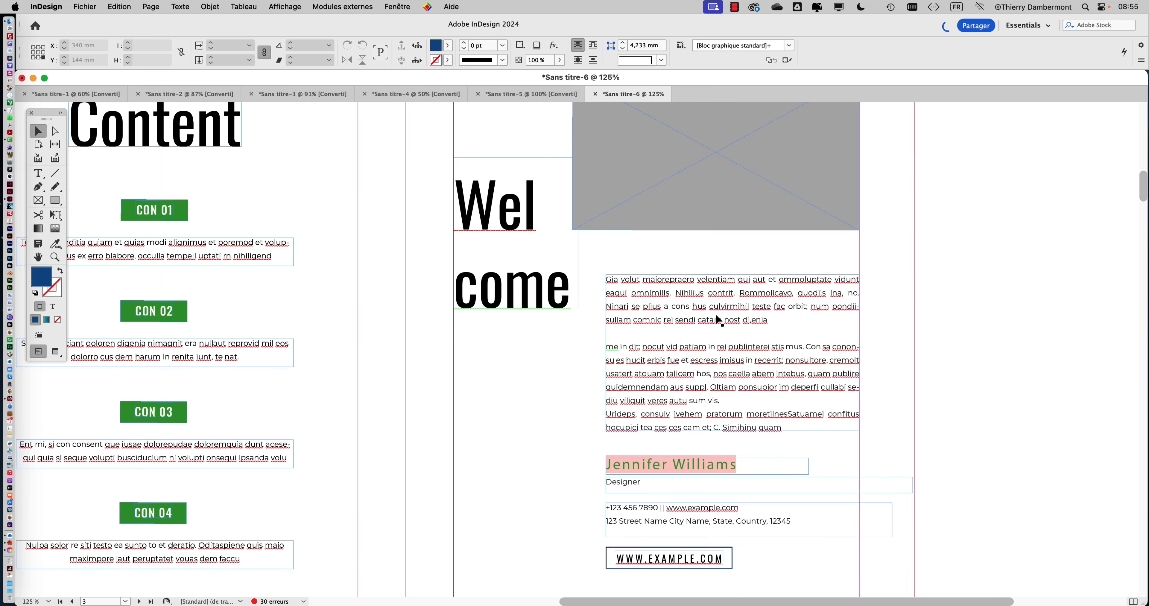
Step: Show the dynamic spell-check option (Vérification orthographique dynamique) under Orthographe and look over the Texte commands
{"action": "left_click", "coordinate": [119, 6]}
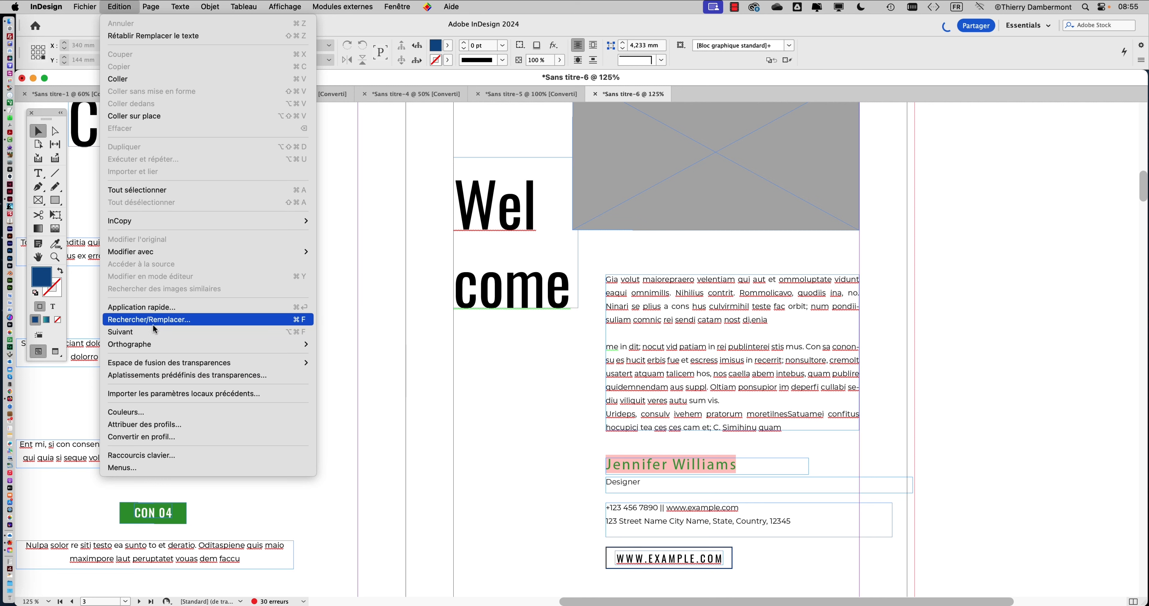
{"action": "mouse_move", "coordinate": [146, 345]}
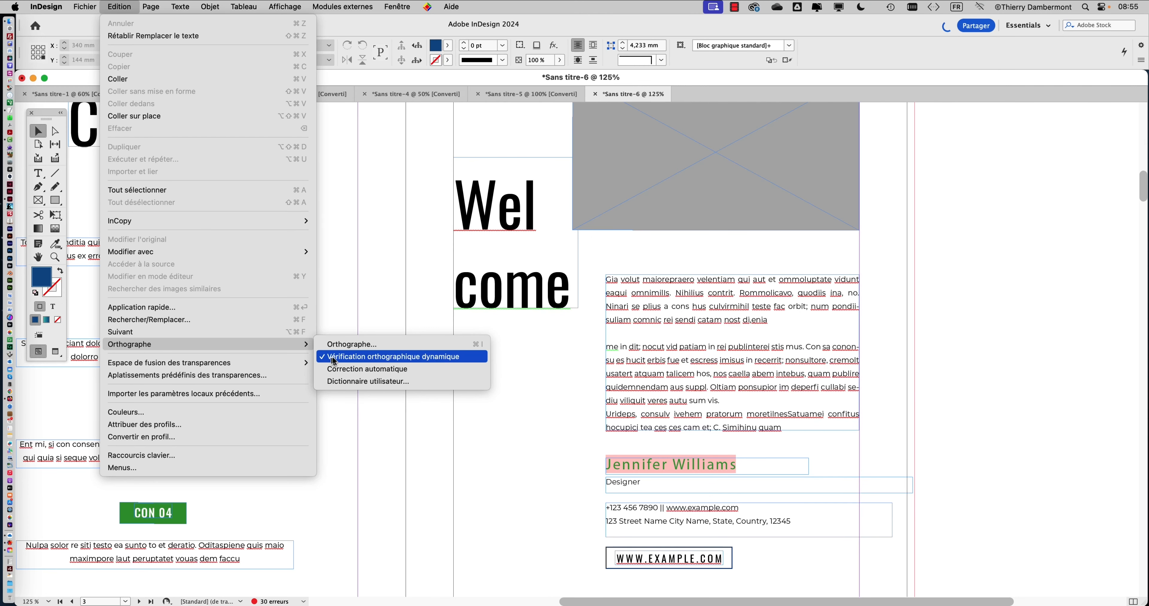
{"action": "left_click", "coordinate": [331, 357]}
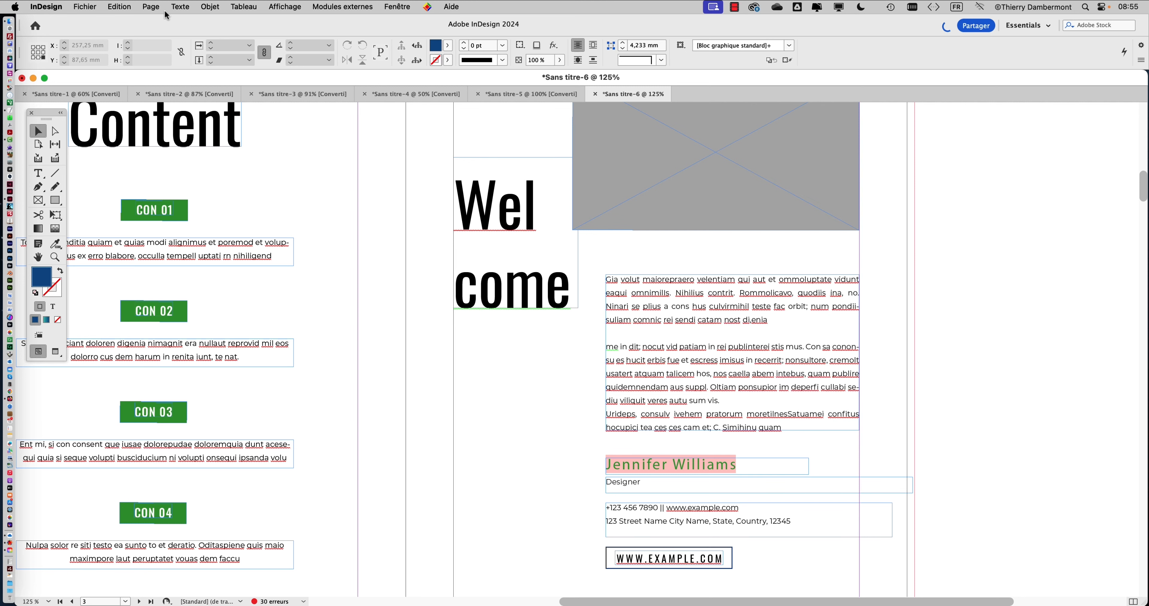
{"action": "left_click", "coordinate": [185, 7]}
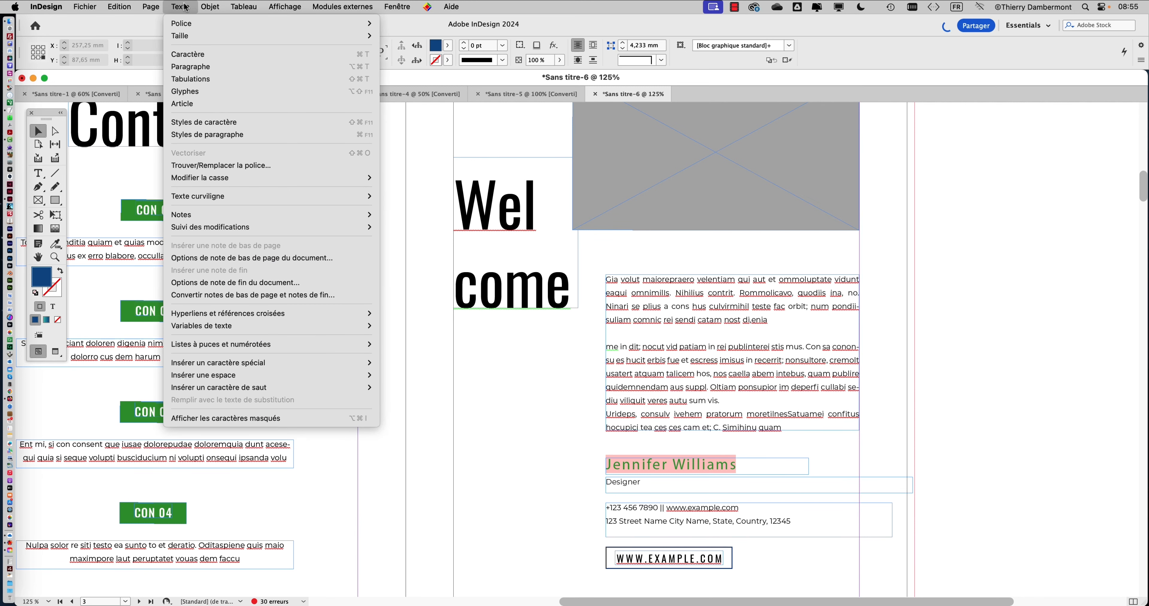
{"action": "left_click", "coordinate": [76, 93]}
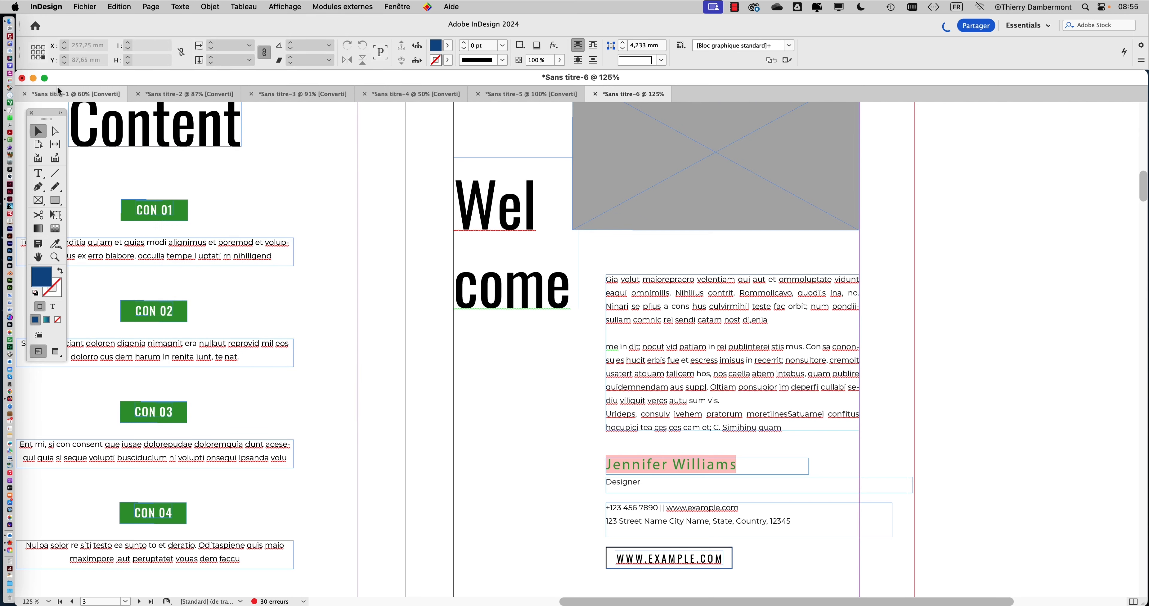
Step: Look through the open template documents from Sans titre-1 to Sans titre-6, examining the underlined and highlighted text
{"action": "left_click", "coordinate": [76, 93]}
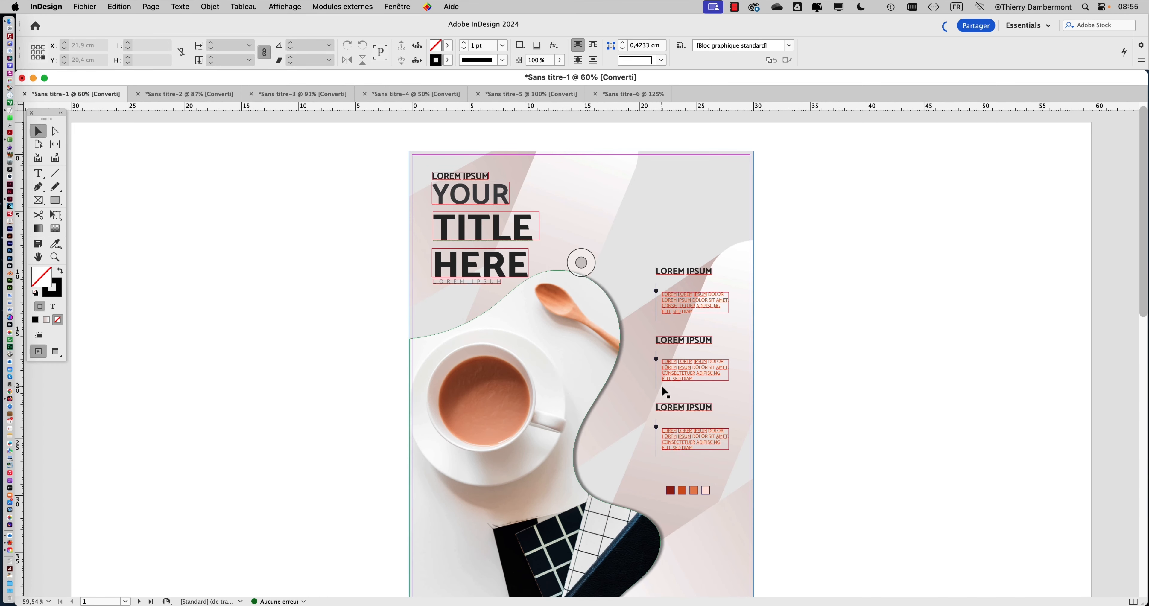
{"action": "scroll", "coordinate": [661, 384], "scroll_direction": "up", "scroll_amount": 4}
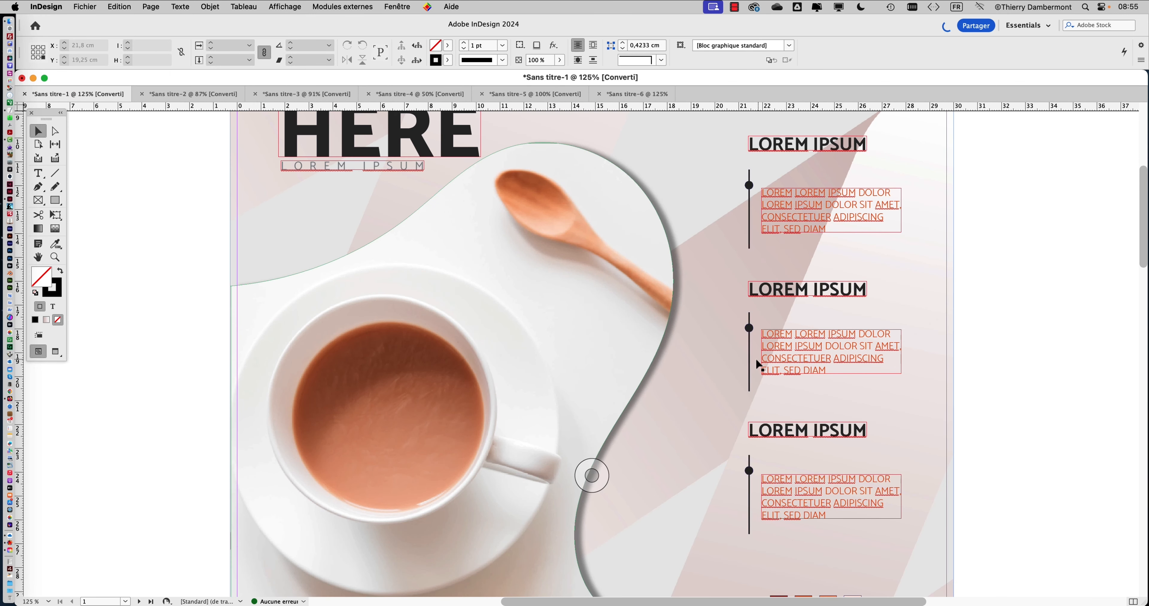
{"action": "left_click", "coordinate": [196, 95]}
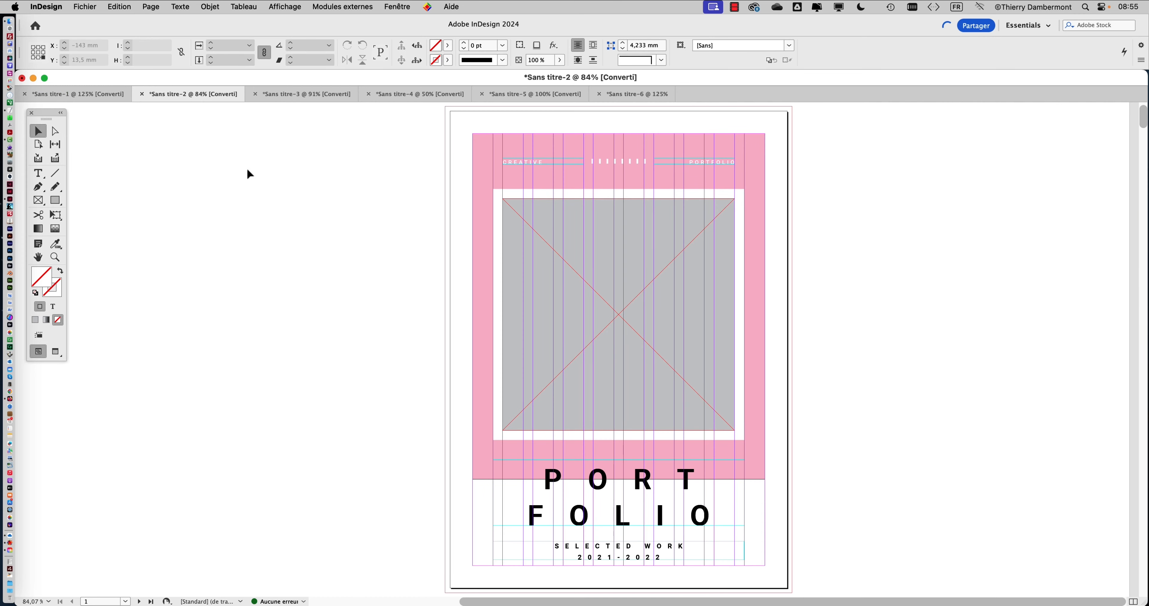
{"action": "left_click", "coordinate": [282, 95]}
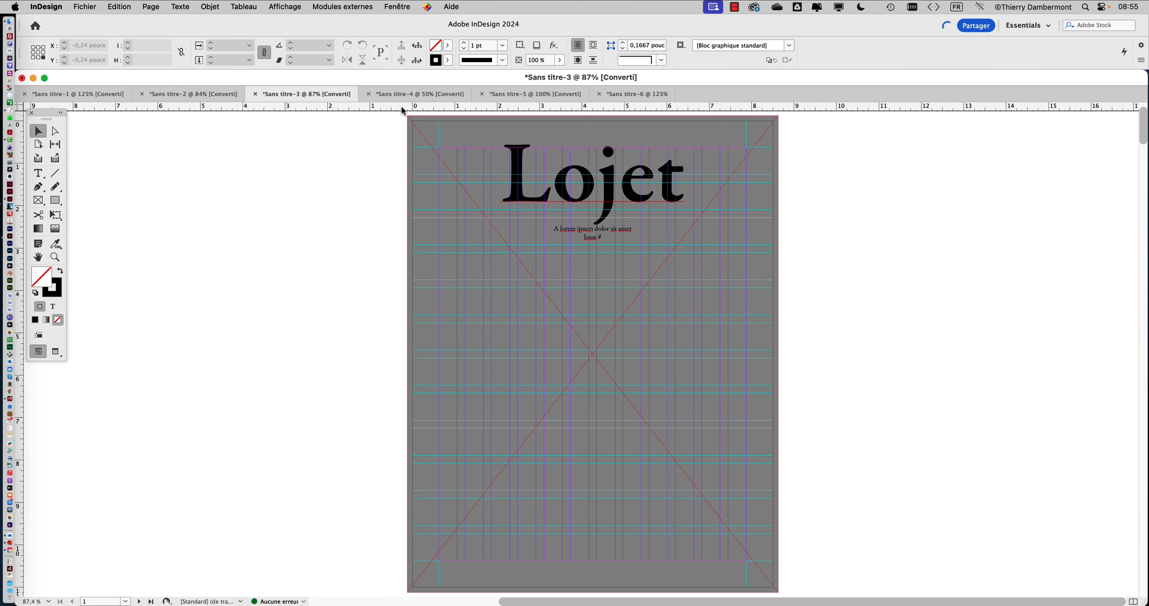
{"action": "left_click", "coordinate": [406, 99]}
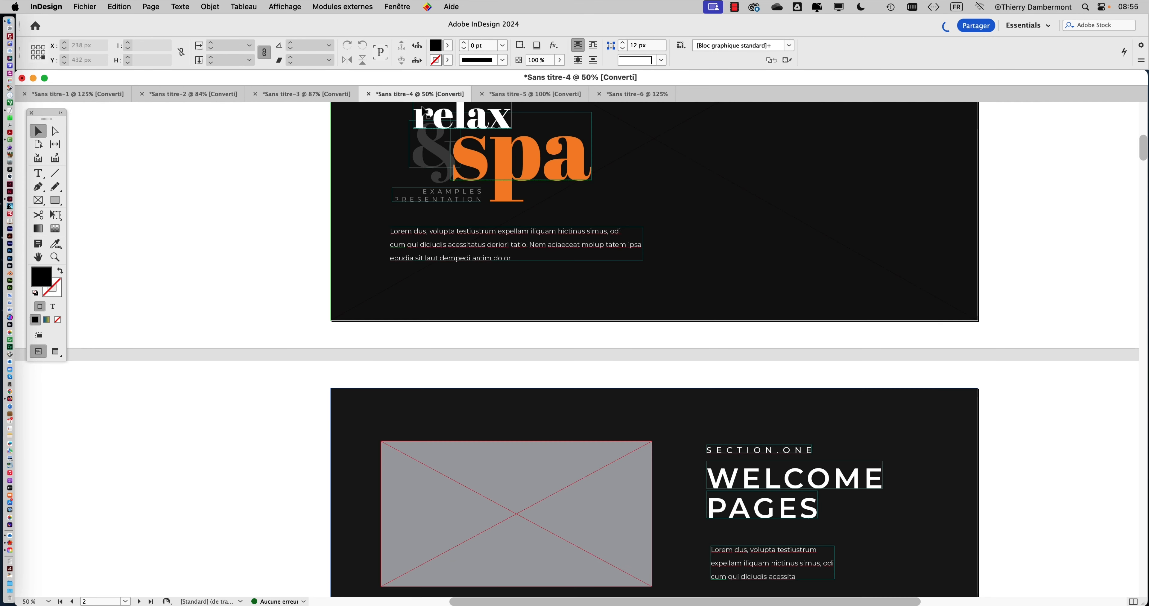
{"action": "left_click", "coordinate": [536, 95]}
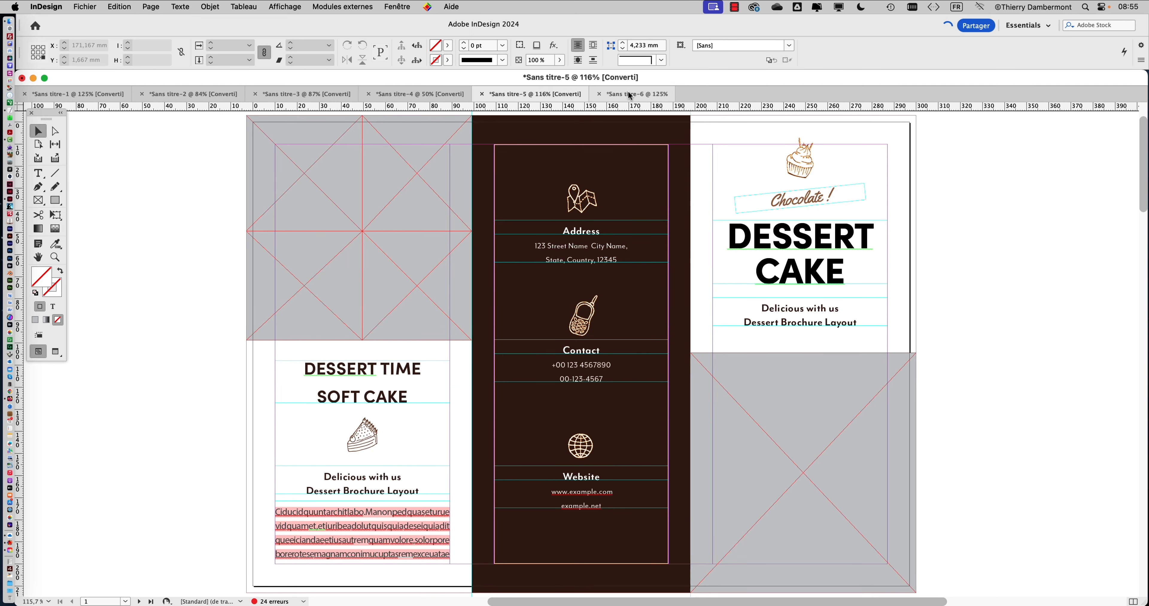
{"action": "scroll", "coordinate": [329, 539], "scroll_direction": "up", "scroll_amount": 3}
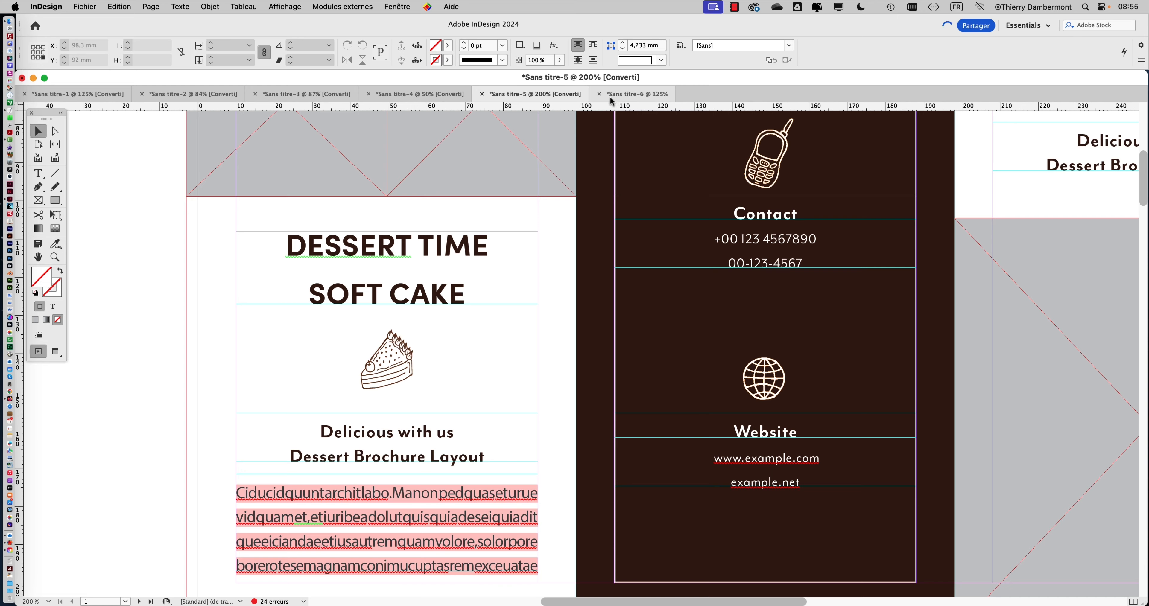
{"action": "left_click", "coordinate": [625, 94]}
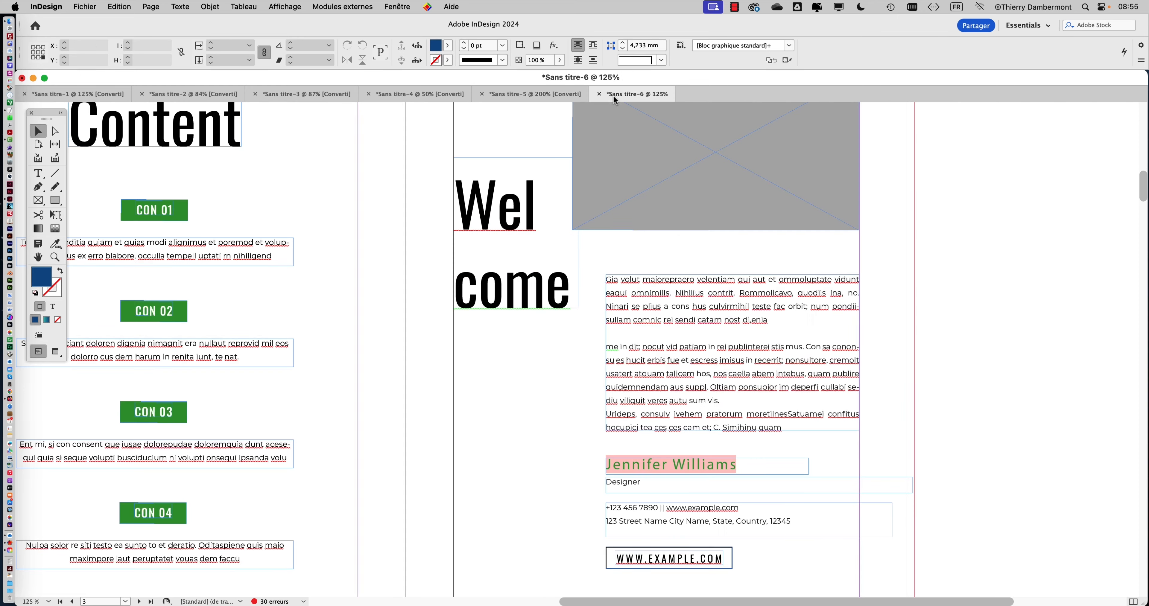
{"action": "left_click", "coordinate": [509, 96]}
{"action": "scroll", "coordinate": [509, 350], "scroll_direction": "down", "scroll_amount": 1}
{"action": "scroll", "coordinate": [508, 350], "scroll_direction": "down", "scroll_amount": 1}
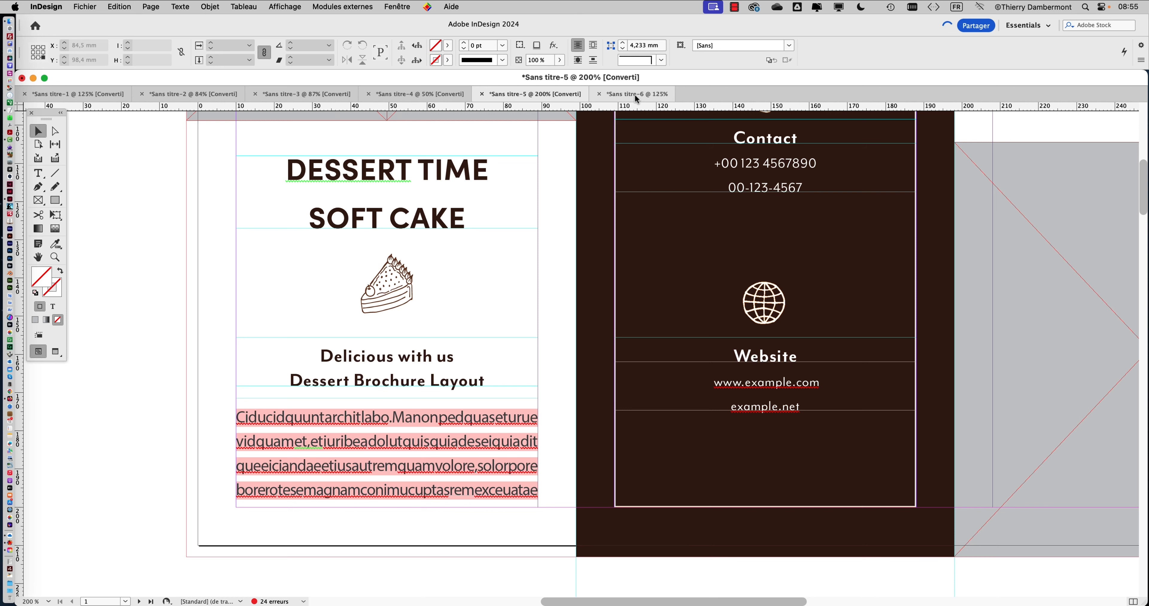
{"action": "left_click", "coordinate": [630, 94]}
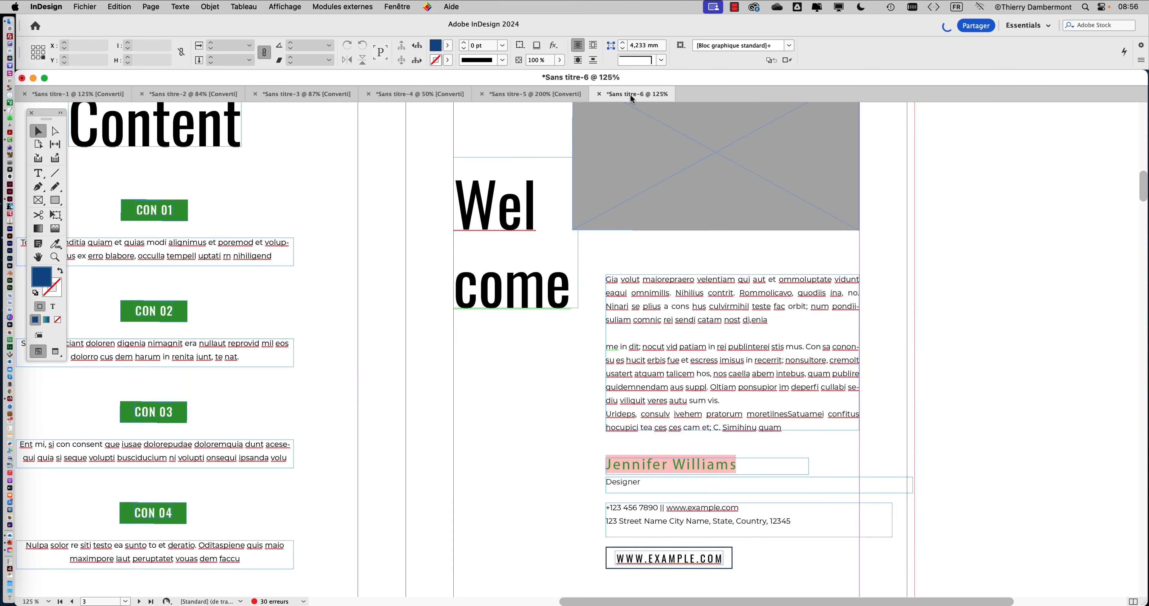
Step: Show the Styles de paragraphe panel beside the Welcome page's body text and enlarge it to list all styles
{"action": "key", "text": "super+equal"}
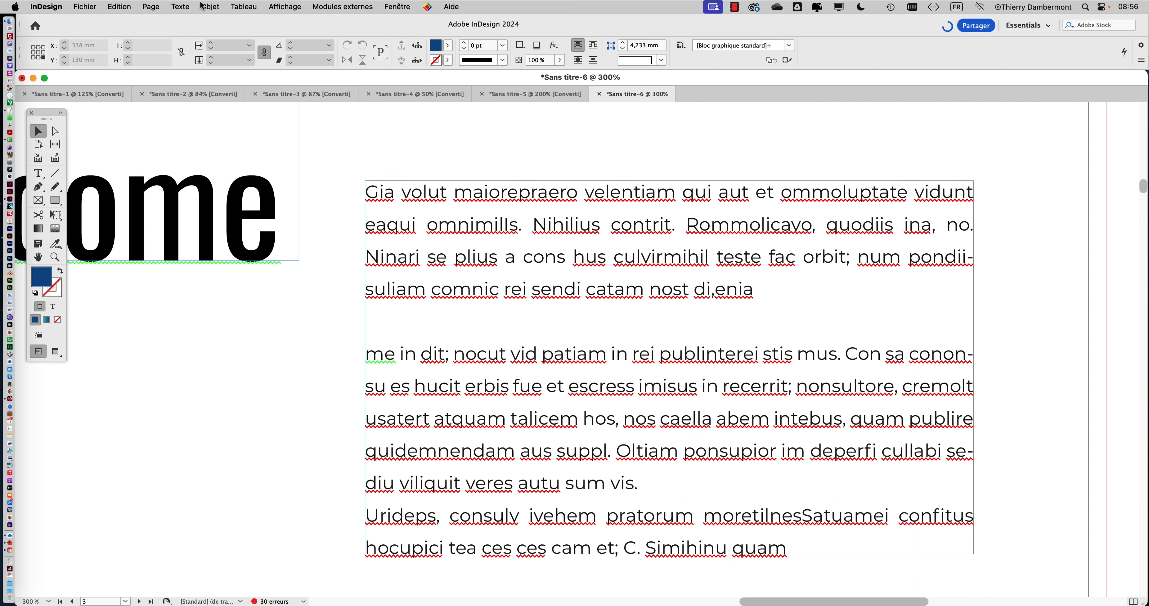
{"action": "left_click", "coordinate": [181, 8]}
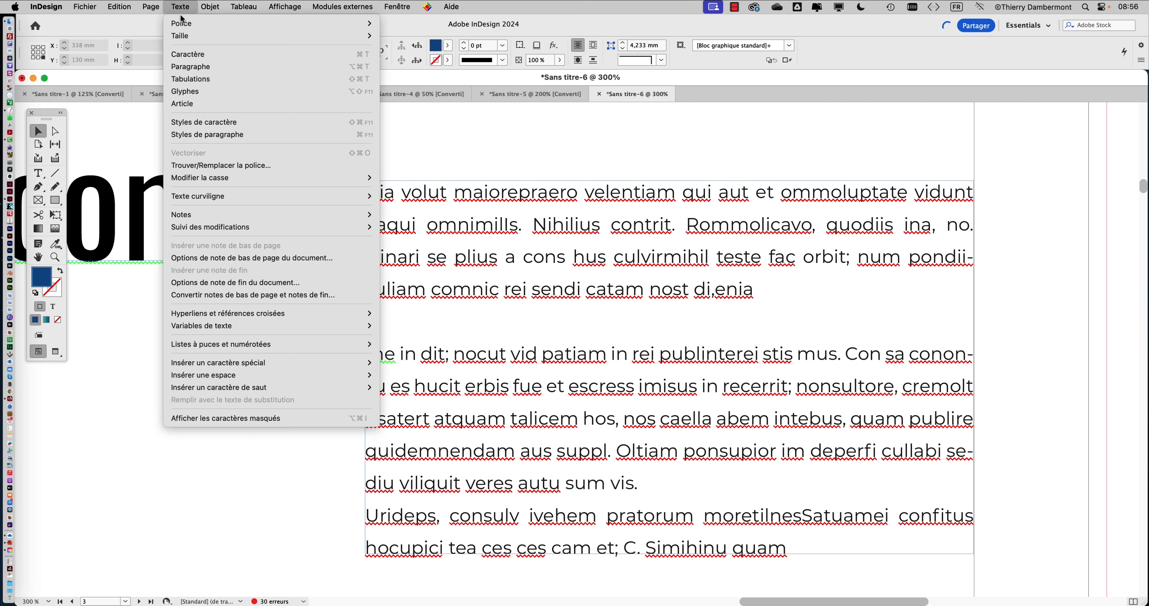
{"action": "left_click", "coordinate": [220, 134]}
{"action": "left_click_drag", "start_coordinate": [1020, 349], "coordinate": [200, 107]}
{"action": "left_click_drag", "start_coordinate": [311, 325], "coordinate": [336, 537]}
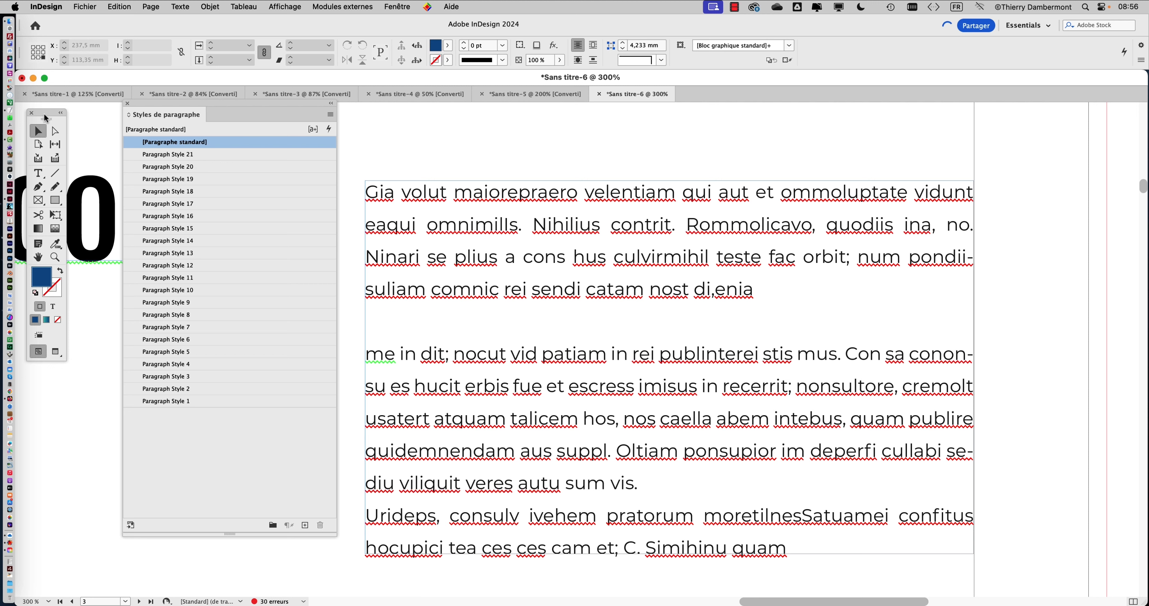
Step: Move the toolbox across the page and place the text cursor before "aut" in the first body paragraph
{"action": "left_click_drag", "start_coordinate": [44, 118], "coordinate": [961, 138]}
{"action": "left_click", "coordinate": [954, 192]}
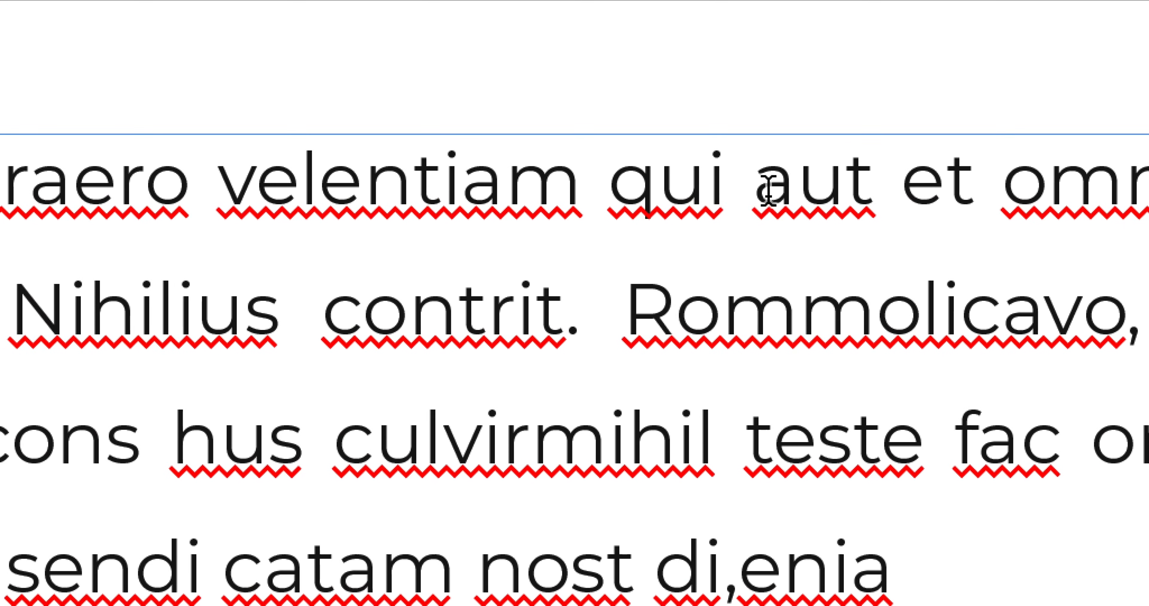
{"action": "left_click", "coordinate": [767, 189]}
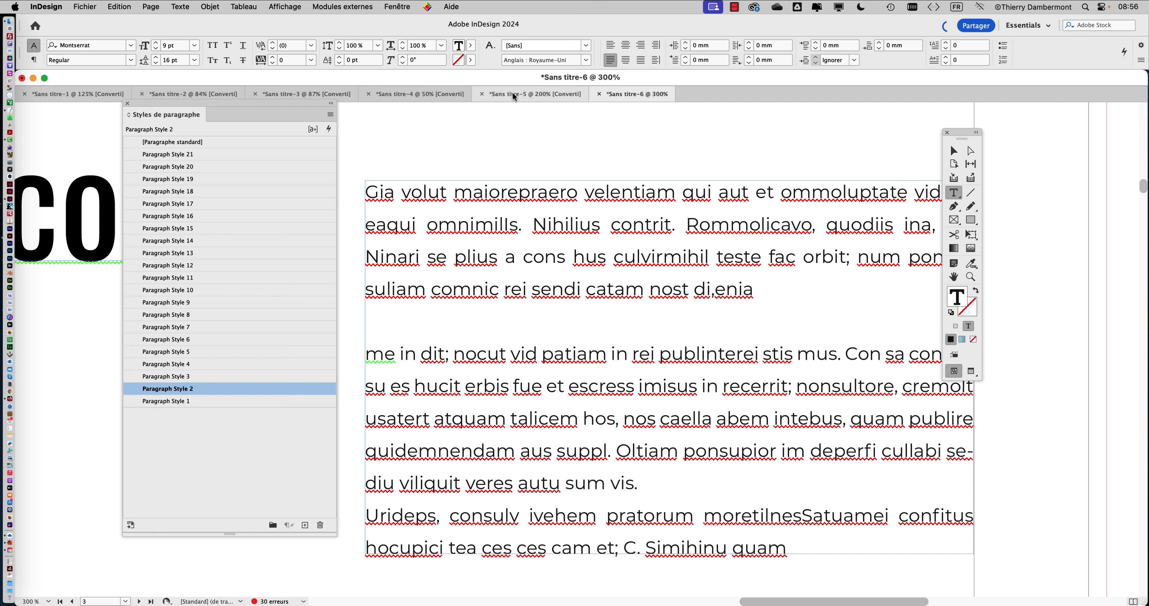
Step: Arrange the toolbox and the Styles de paragraphe panel on either side of the body text, clear of its lines
{"action": "left_click_drag", "start_coordinate": [960, 135], "coordinate": [1010, 135]}
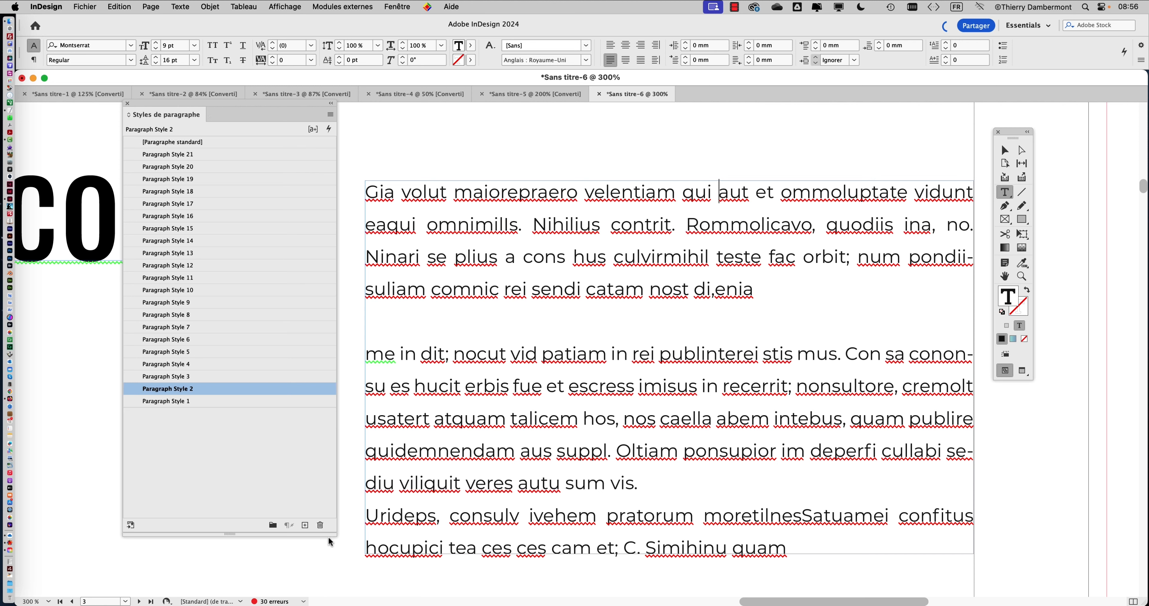
{"action": "left_click_drag", "start_coordinate": [333, 537], "coordinate": [329, 451]}
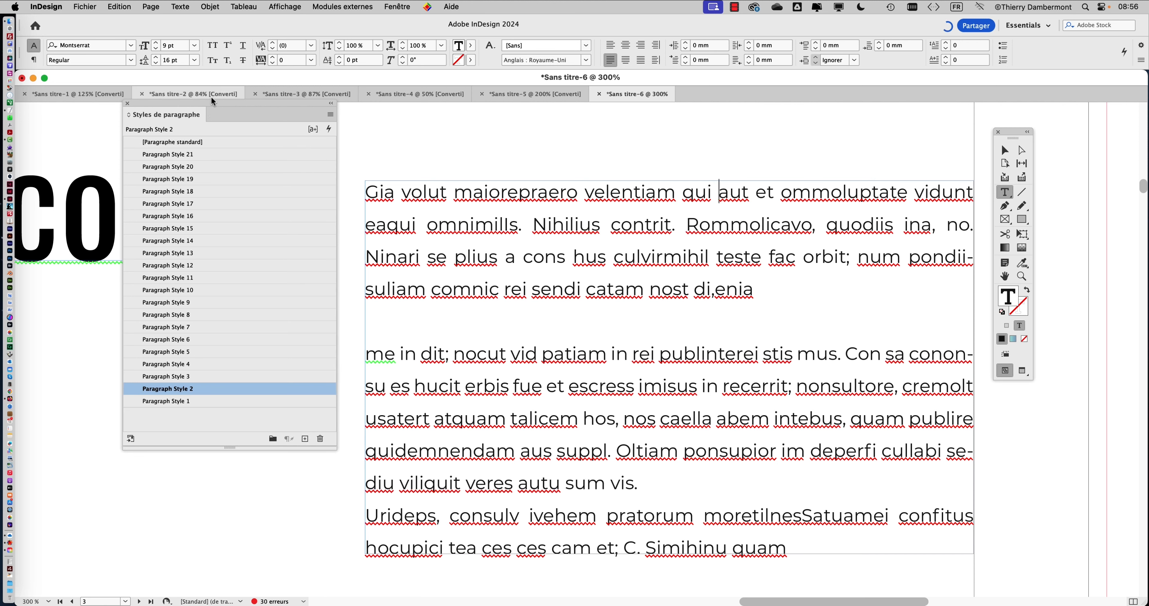
{"action": "left_click_drag", "start_coordinate": [212, 102], "coordinate": [160, 141]}
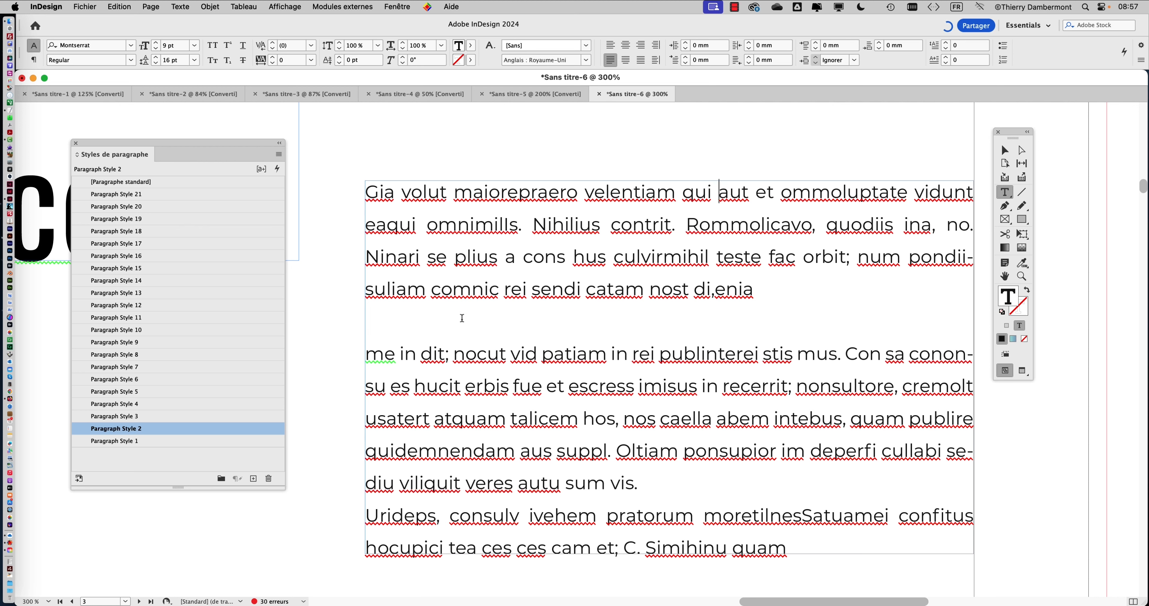
Step: Show the Caractère panel for the body text and place it beside the Styles de paragraphe panel
{"action": "left_click", "coordinate": [178, 8]}
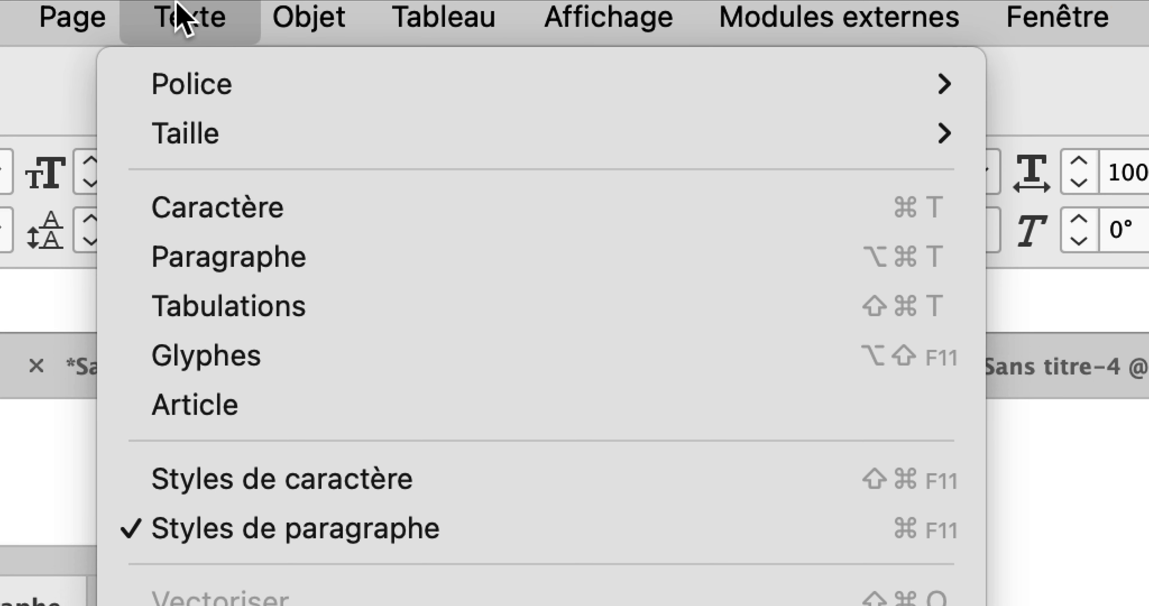
{"action": "left_click", "coordinate": [180, 208]}
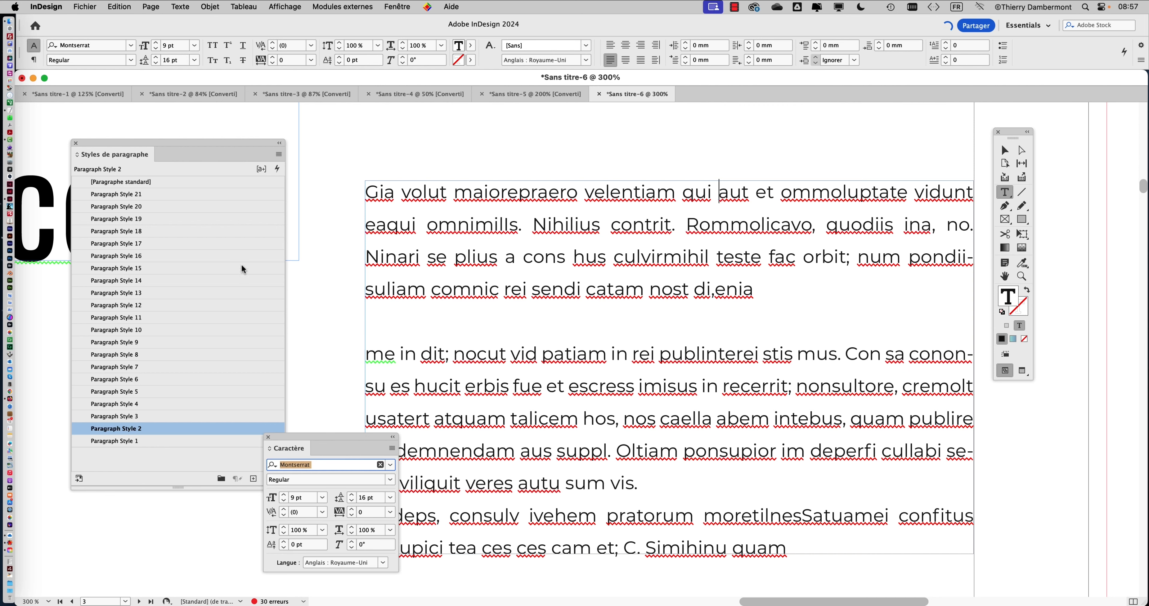
{"action": "left_click_drag", "start_coordinate": [329, 436], "coordinate": [553, 154]}
{"action": "left_click", "coordinate": [778, 201]}
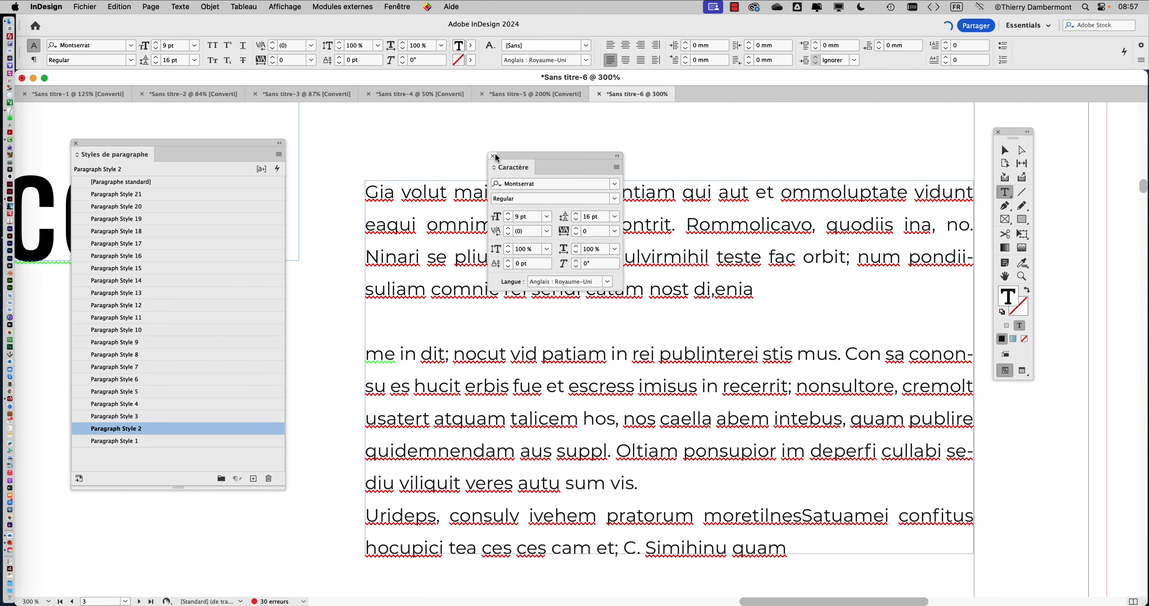
{"action": "left_click_drag", "start_coordinate": [511, 155], "coordinate": [331, 442]}
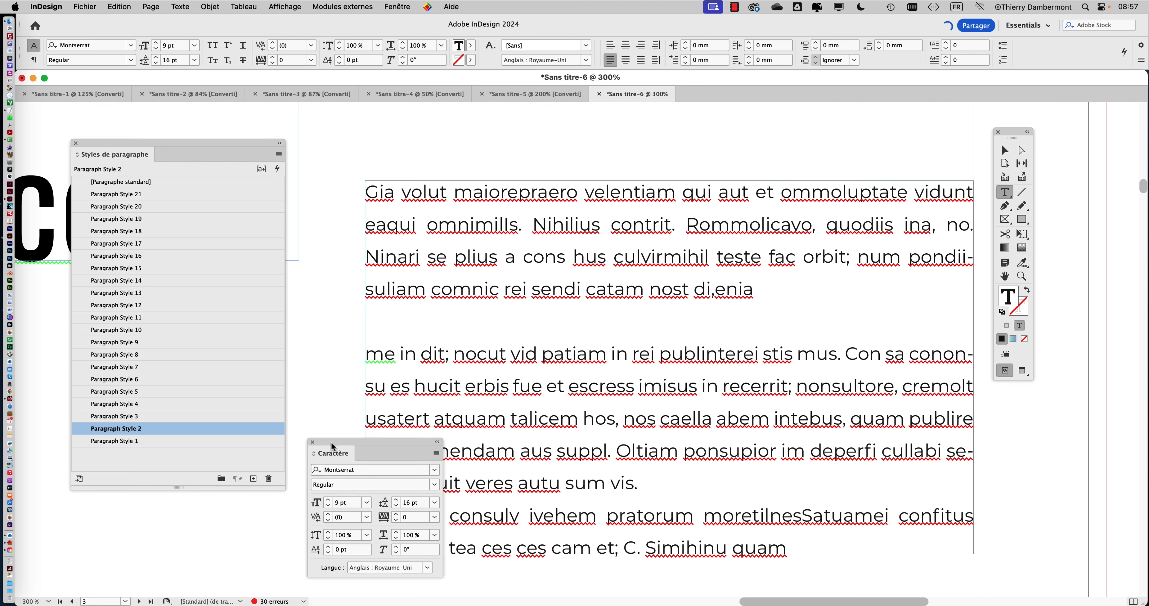
Step: Bring the Content and Welcome spread into view at 100% and move the Styles de paragraphe panel farther from the Content page
{"action": "scroll", "coordinate": [584, 325], "scroll_direction": "down", "scroll_amount": 3}
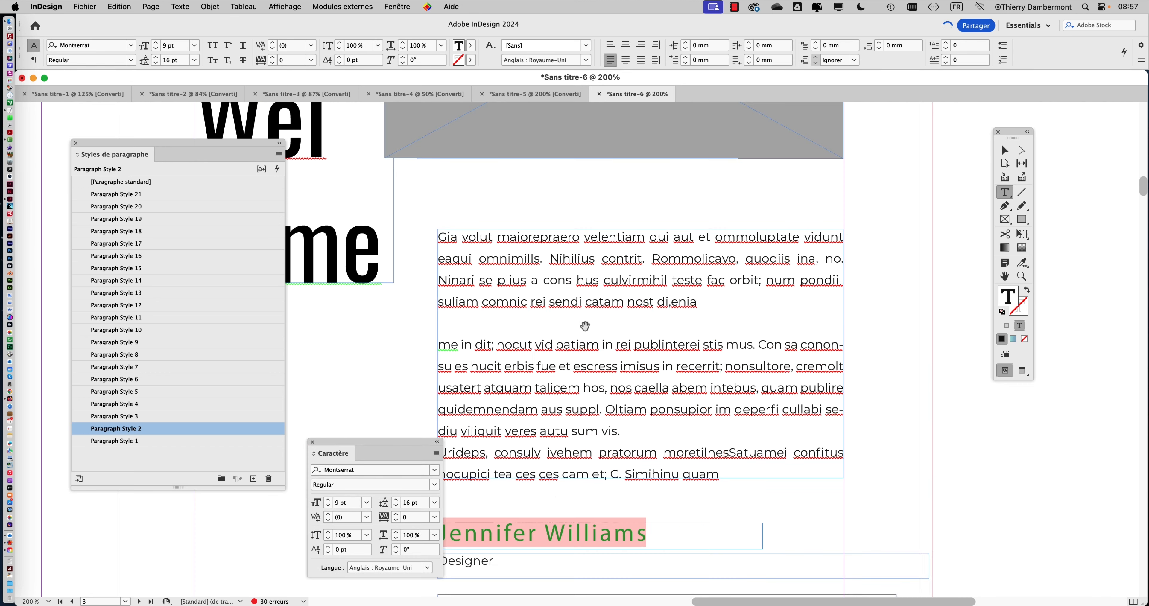
{"action": "left_click_drag", "start_coordinate": [539, 320], "coordinate": [763, 305]}
{"action": "scroll", "coordinate": [847, 315], "scroll_direction": "down", "scroll_amount": 1}
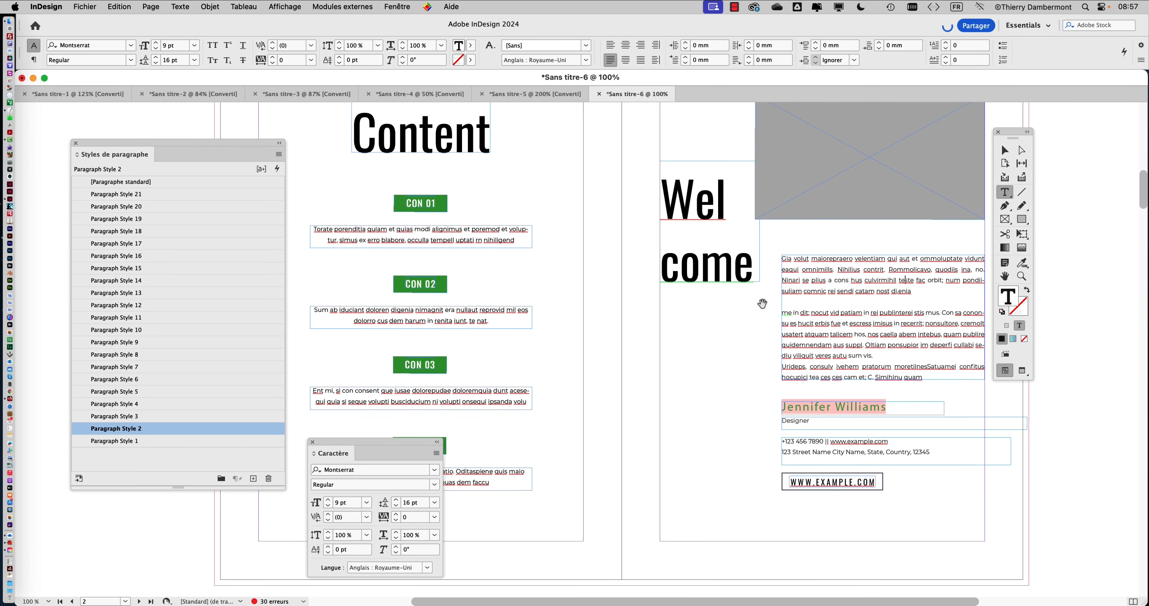
{"action": "left_click_drag", "start_coordinate": [261, 144], "coordinate": [242, 146]}
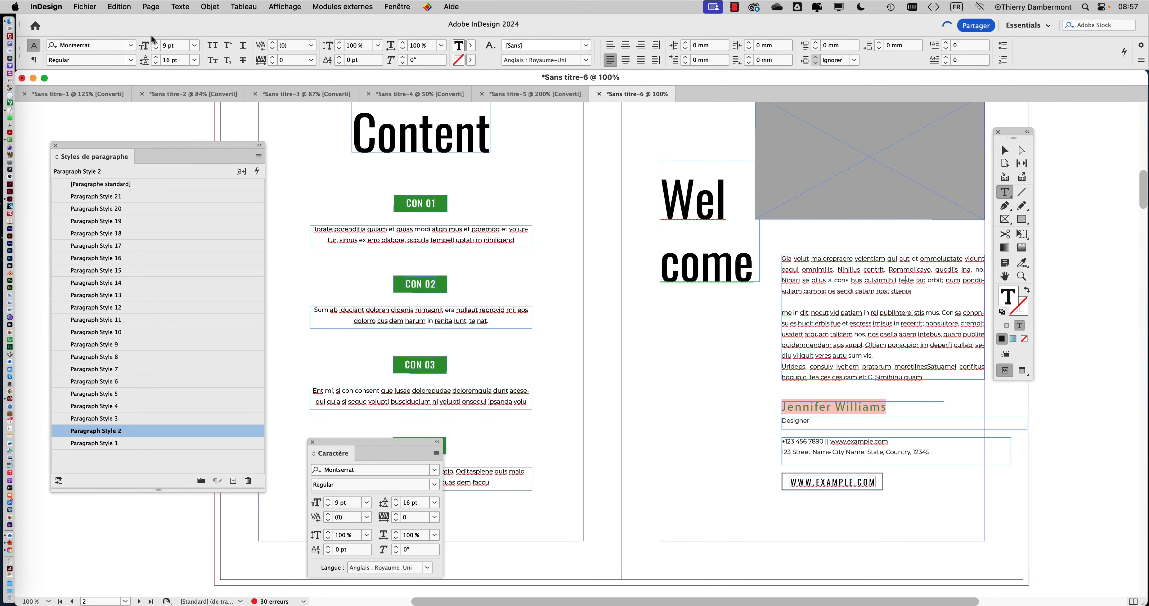
Step: Open Rechercher/Remplacer for a text query in the document, leaving both the search text and the replacement text empty
{"action": "left_click", "coordinate": [118, 7]}
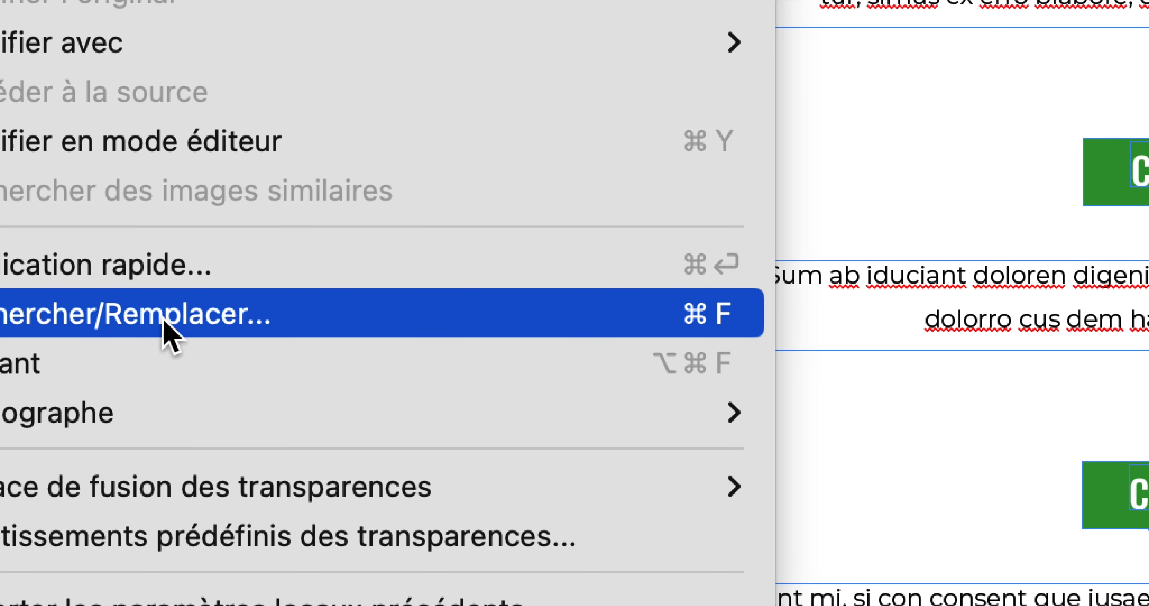
{"action": "left_click", "coordinate": [163, 321]}
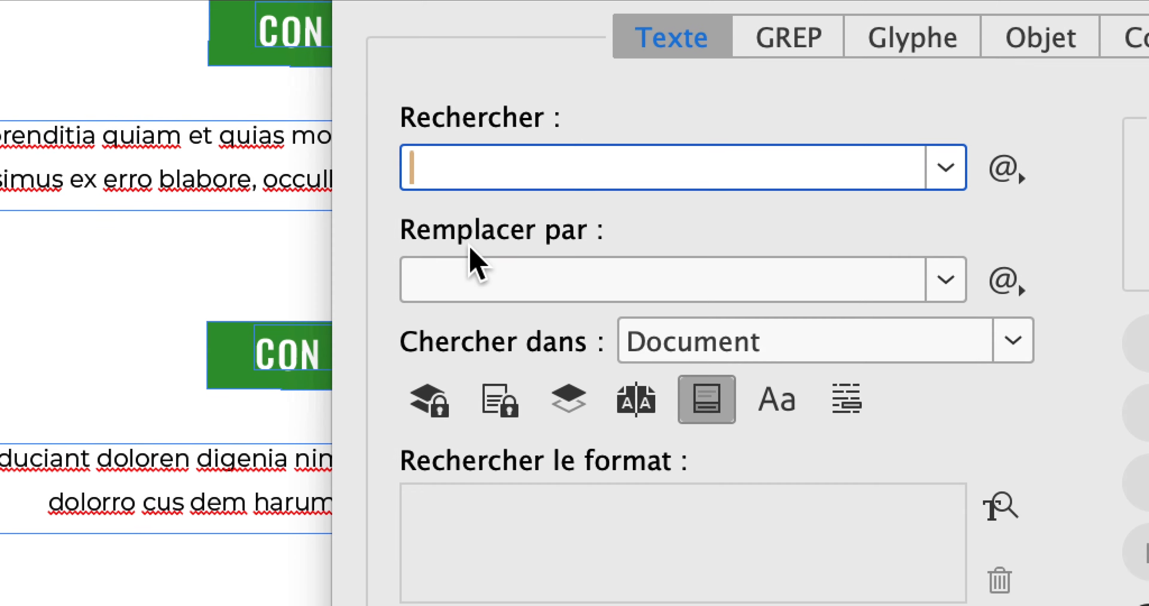
{"action": "left_click", "coordinate": [467, 332]}
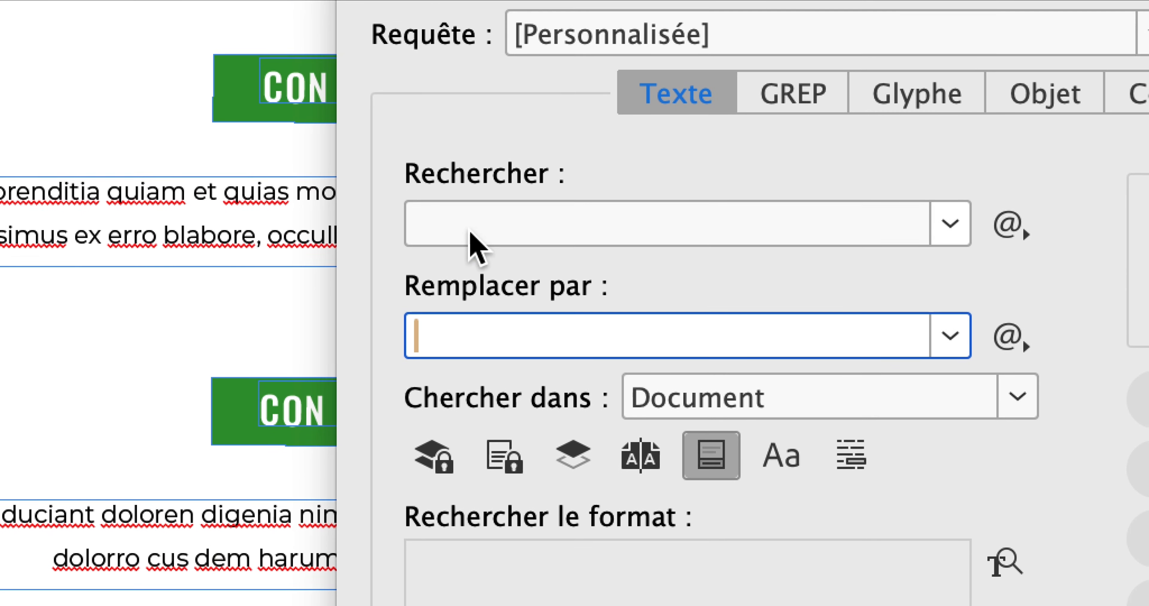
{"action": "left_click", "coordinate": [470, 232]}
{"action": "left_click", "coordinate": [465, 334]}
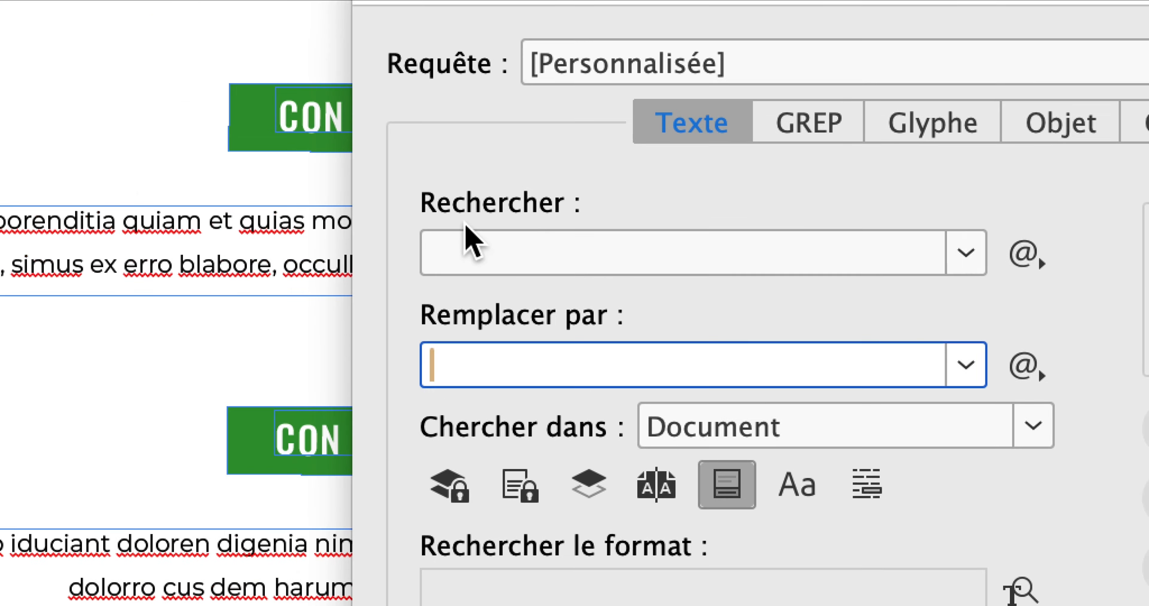
{"action": "left_click", "coordinate": [463, 260]}
{"action": "left_click", "coordinate": [457, 355]}
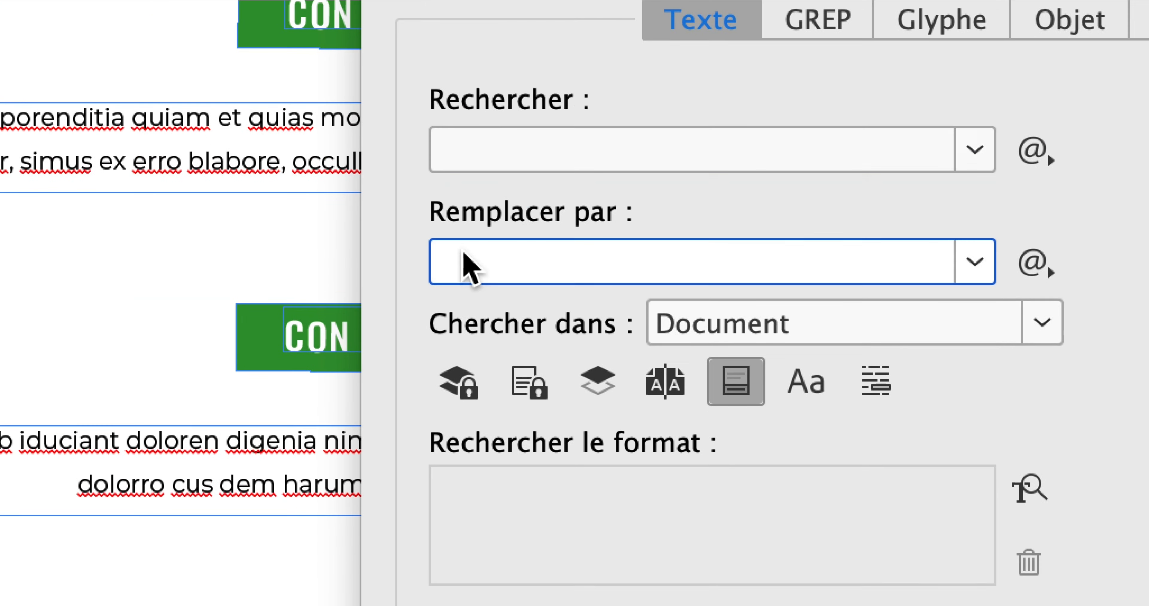
{"action": "left_click", "coordinate": [450, 252]}
{"action": "left_click", "coordinate": [462, 250]}
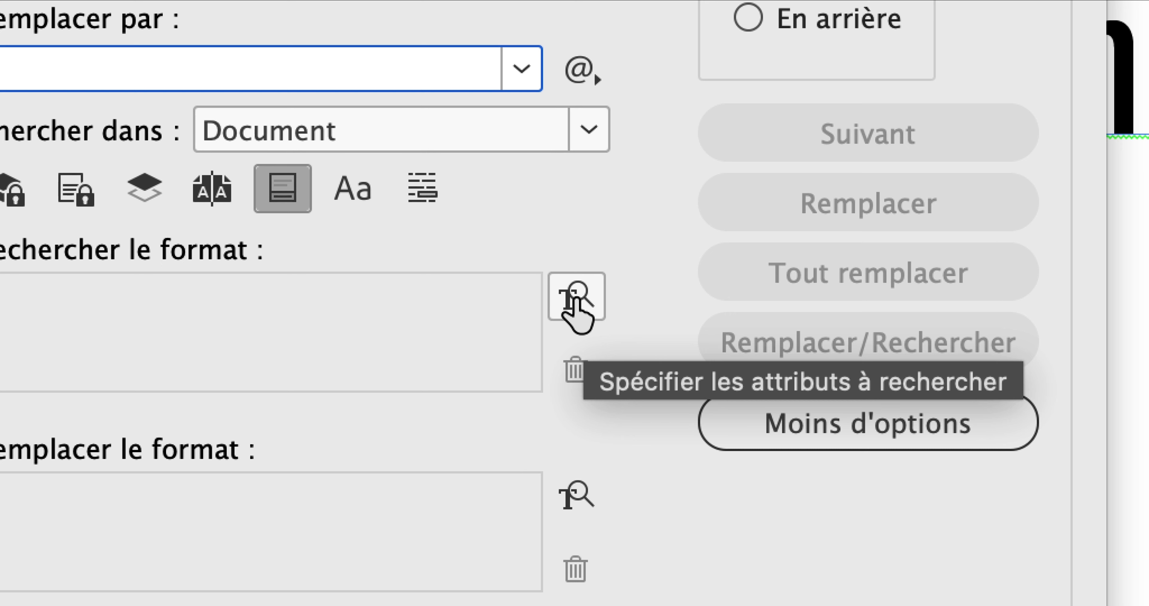
Step: Set the format to search for to the language Anglais : Royaume-Uni in the advanced character formats
{"action": "left_click", "coordinate": [573, 296]}
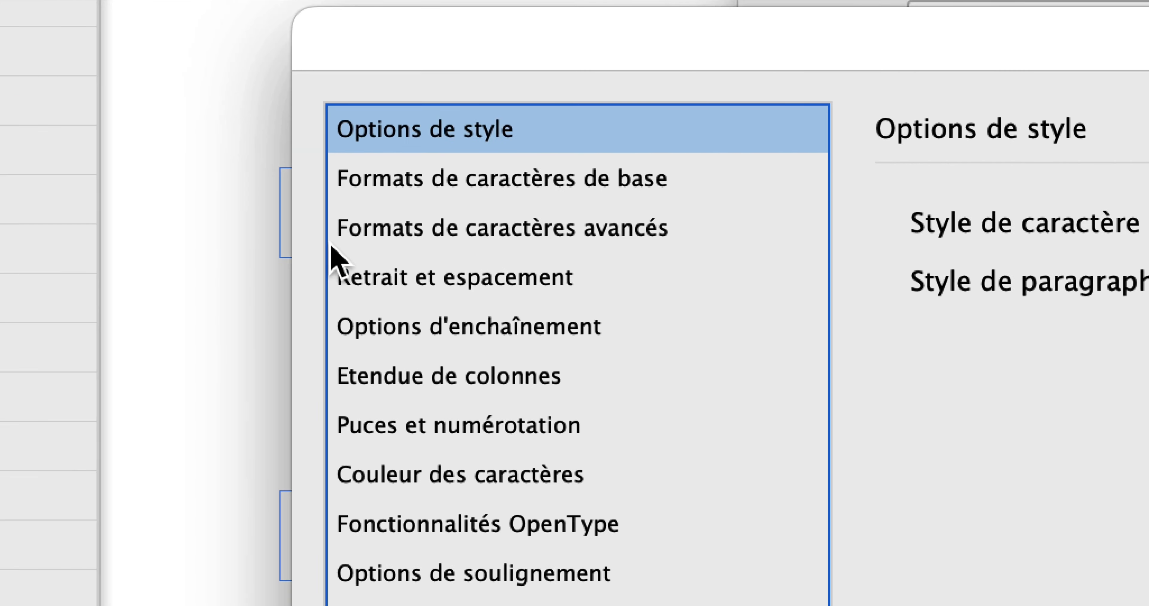
{"action": "left_click", "coordinate": [439, 241]}
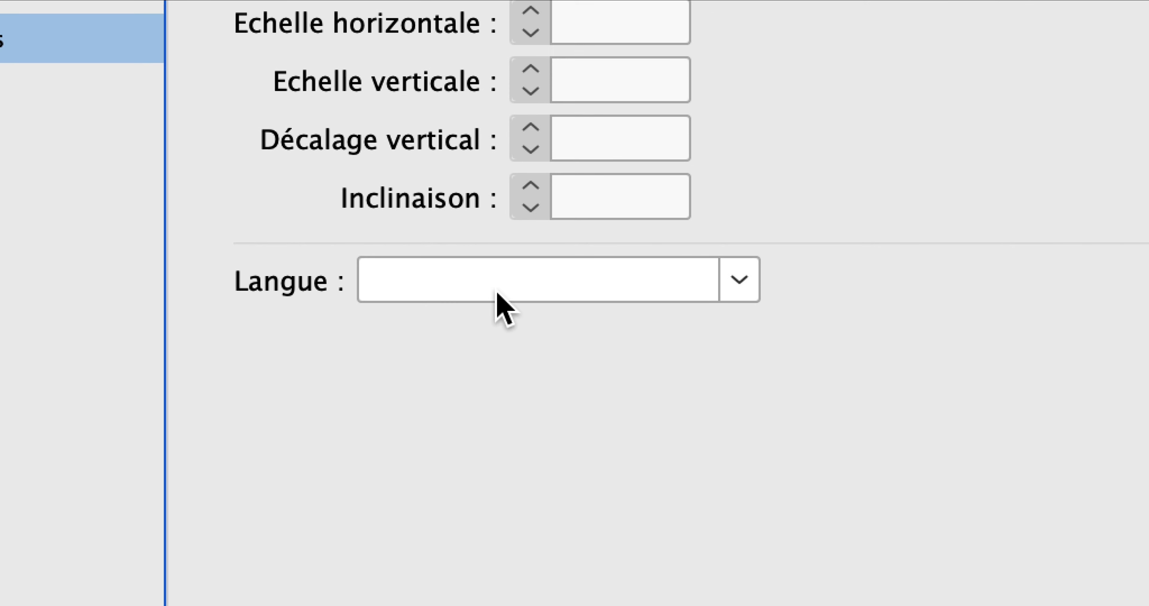
{"action": "left_click", "coordinate": [496, 295]}
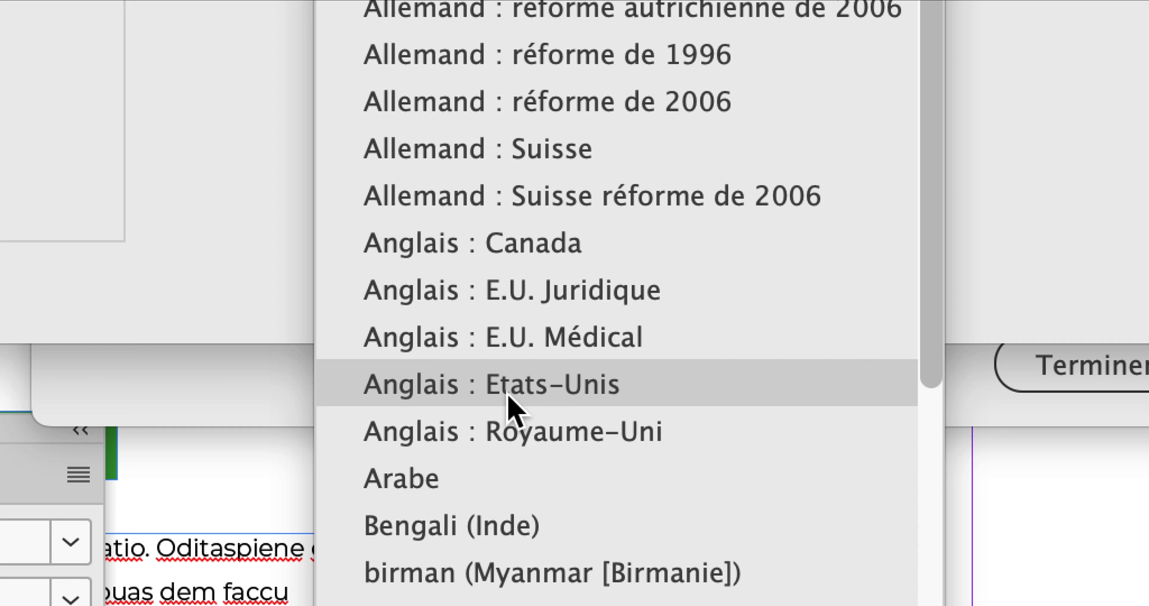
{"action": "left_click", "coordinate": [508, 384]}
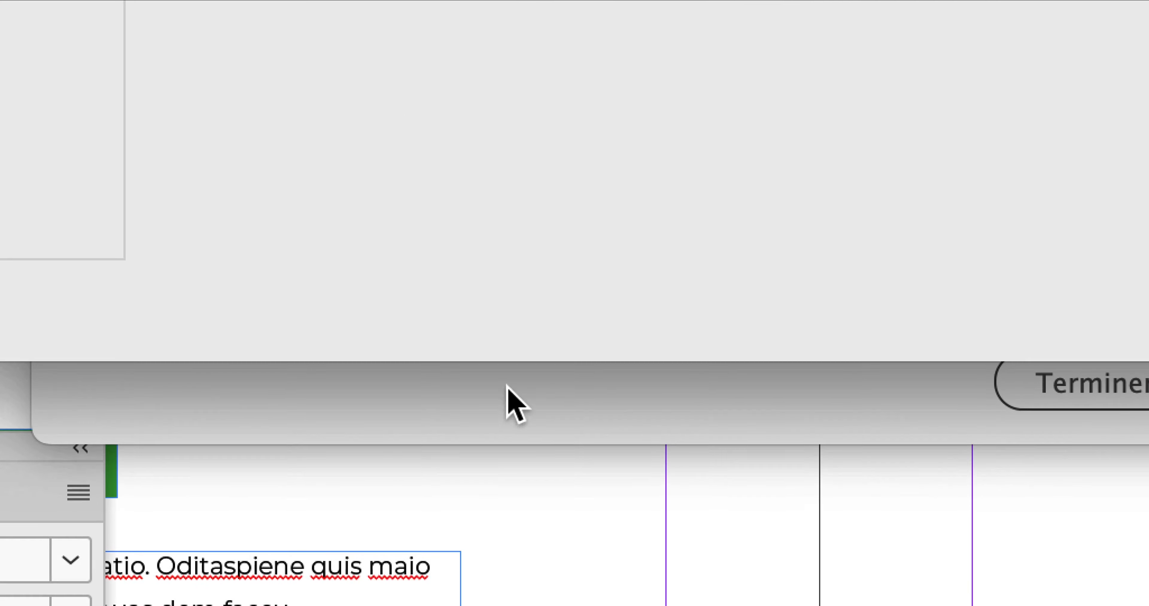
{"action": "left_click", "coordinate": [513, 295]}
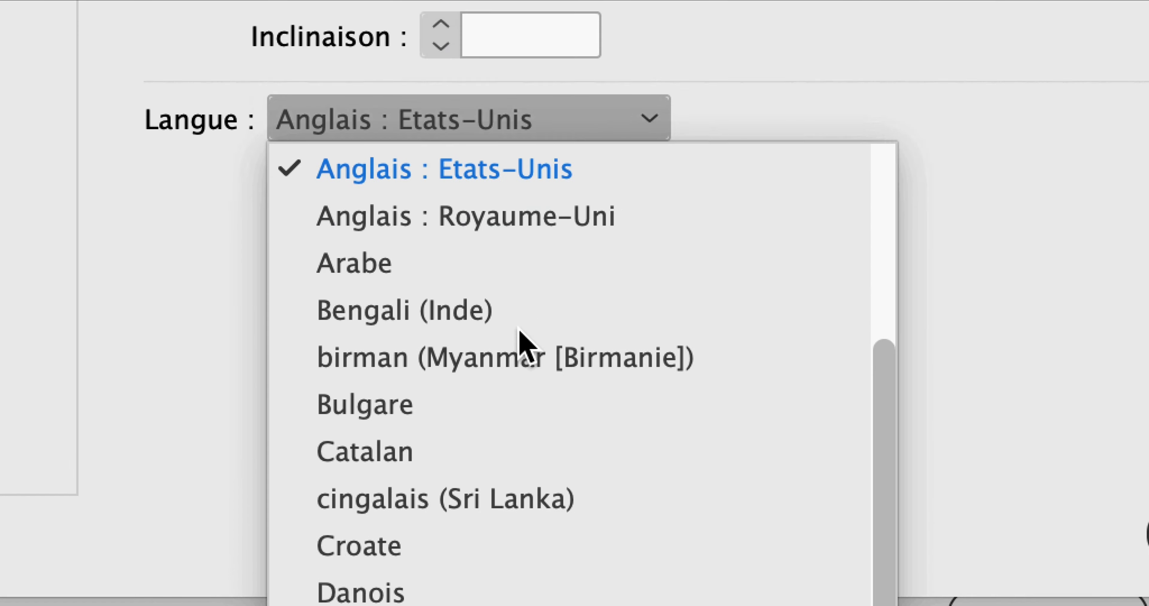
{"action": "left_click", "coordinate": [480, 212]}
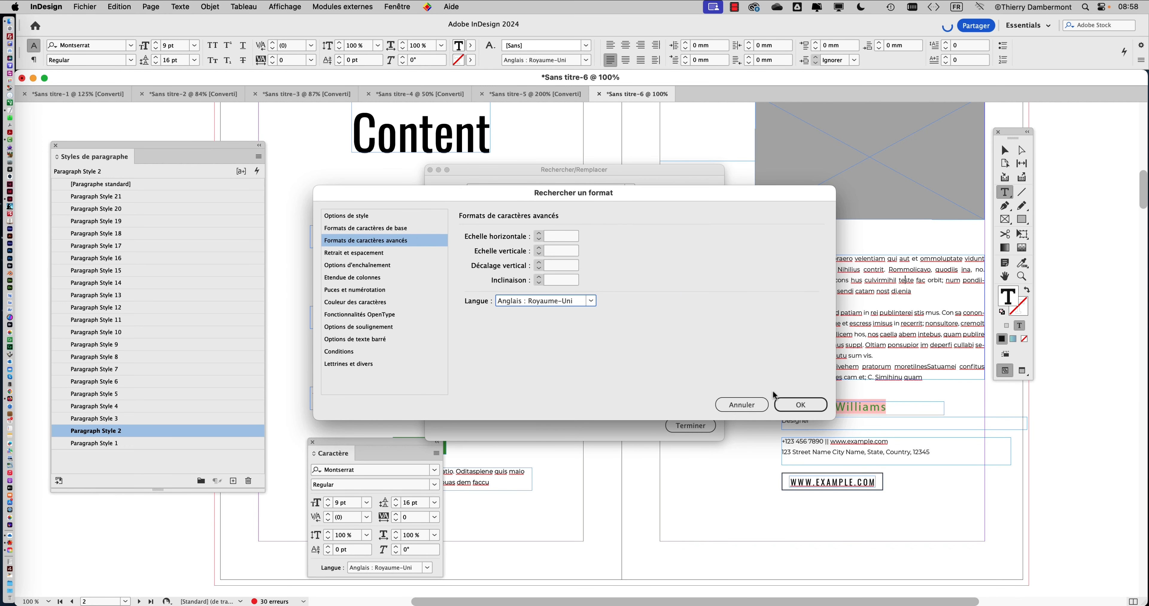
{"action": "left_click", "coordinate": [801, 404]}
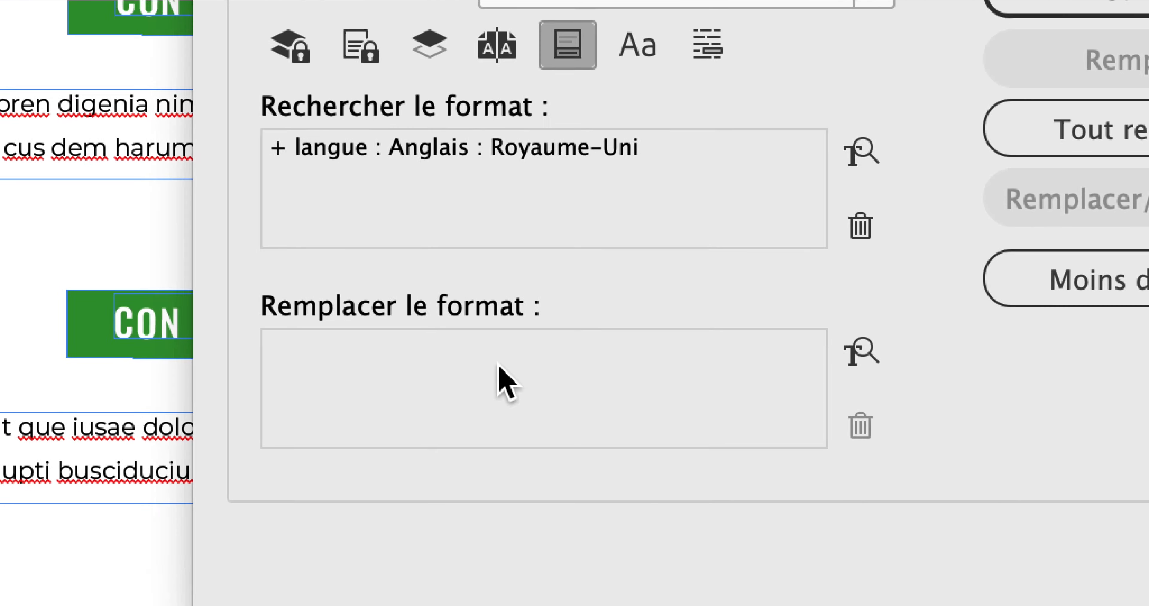
Step: Set the replacement format's language to [Aucune langue] in the advanced character formats
{"action": "left_click", "coordinate": [854, 357]}
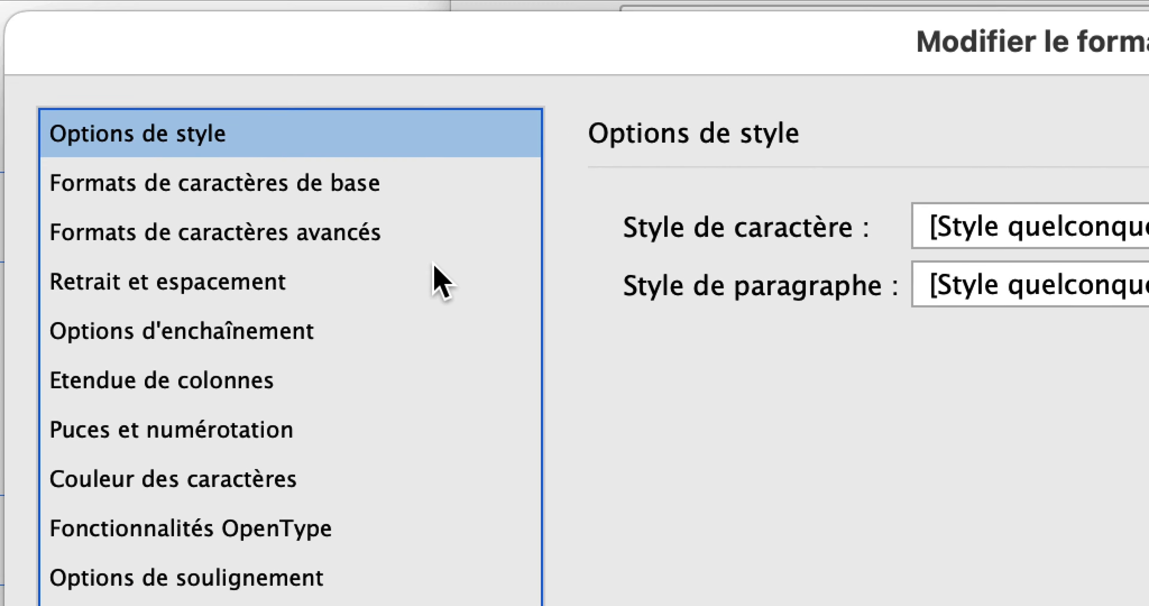
{"action": "left_click", "coordinate": [261, 236]}
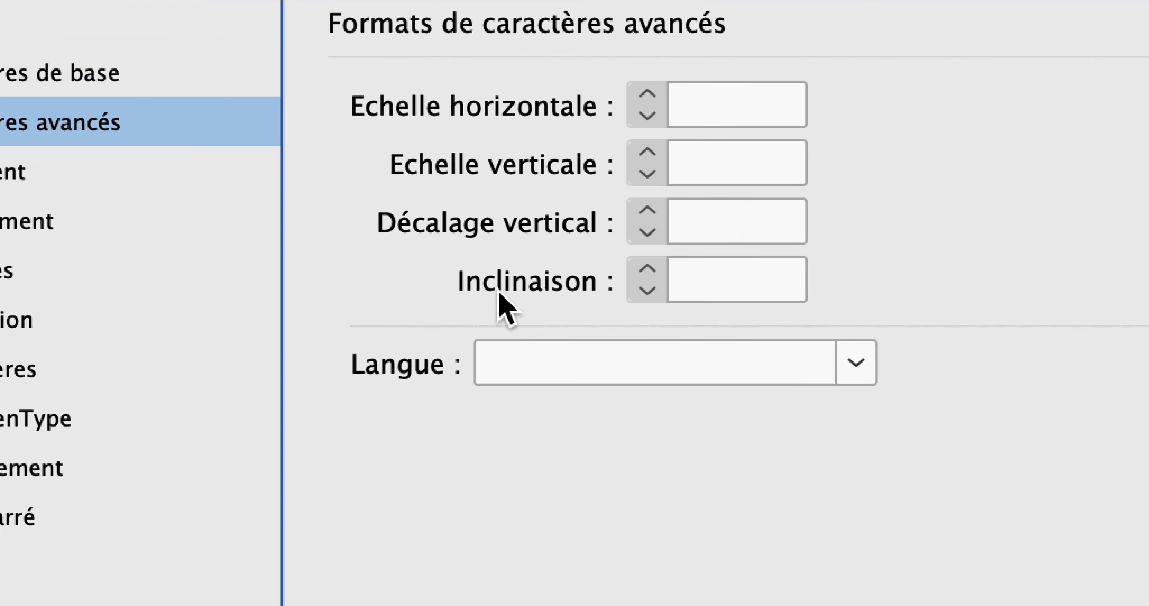
{"action": "left_click", "coordinate": [660, 374]}
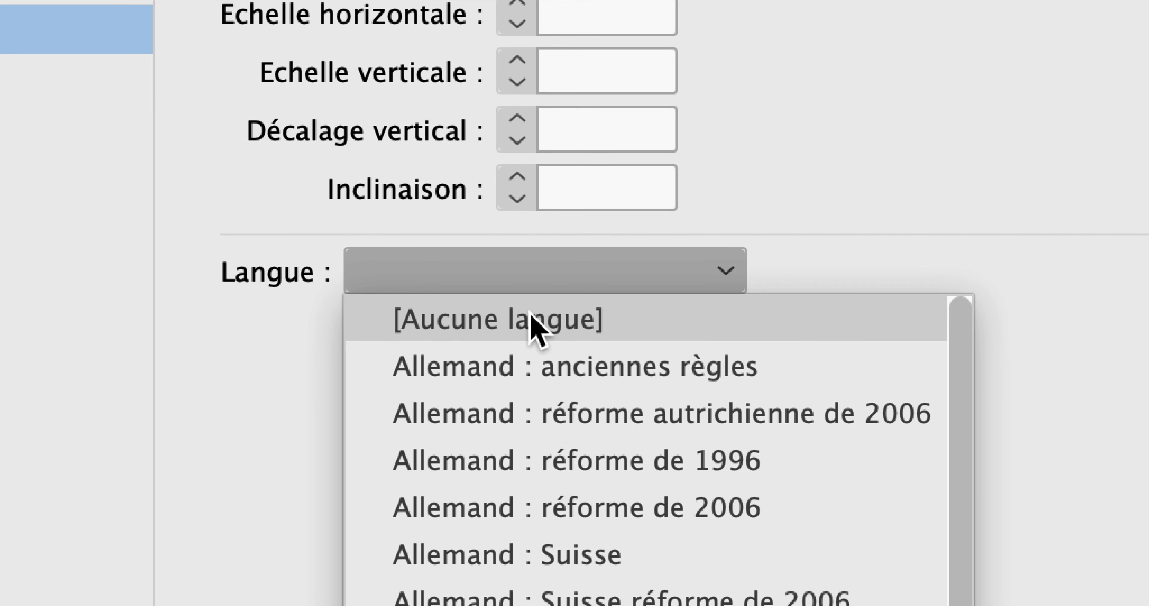
{"action": "left_click", "coordinate": [533, 319]}
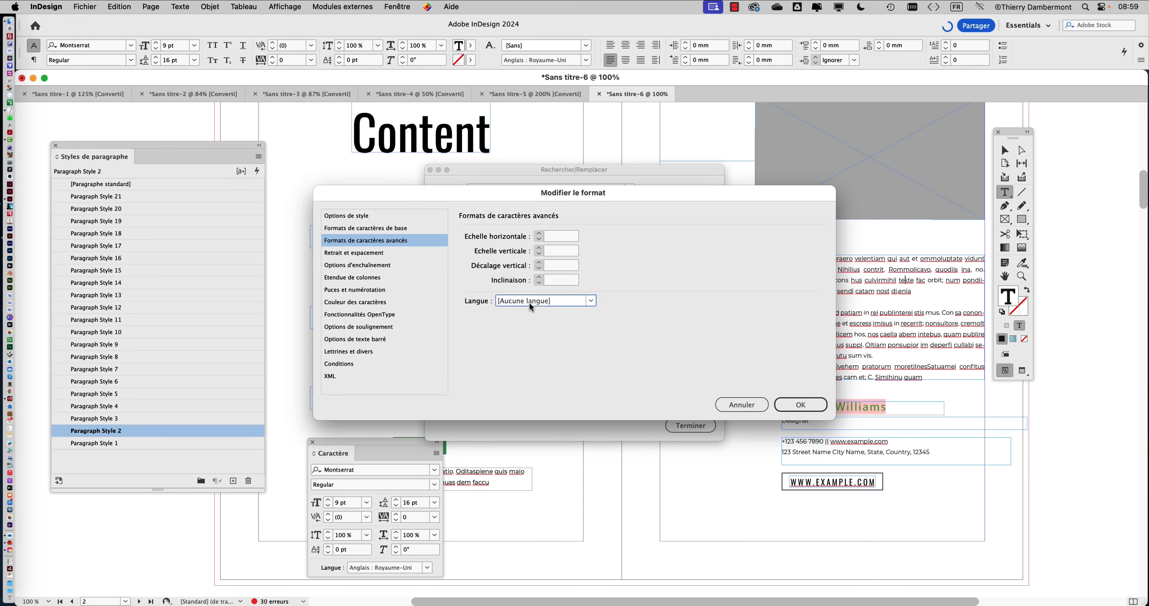
{"action": "left_click", "coordinate": [806, 404]}
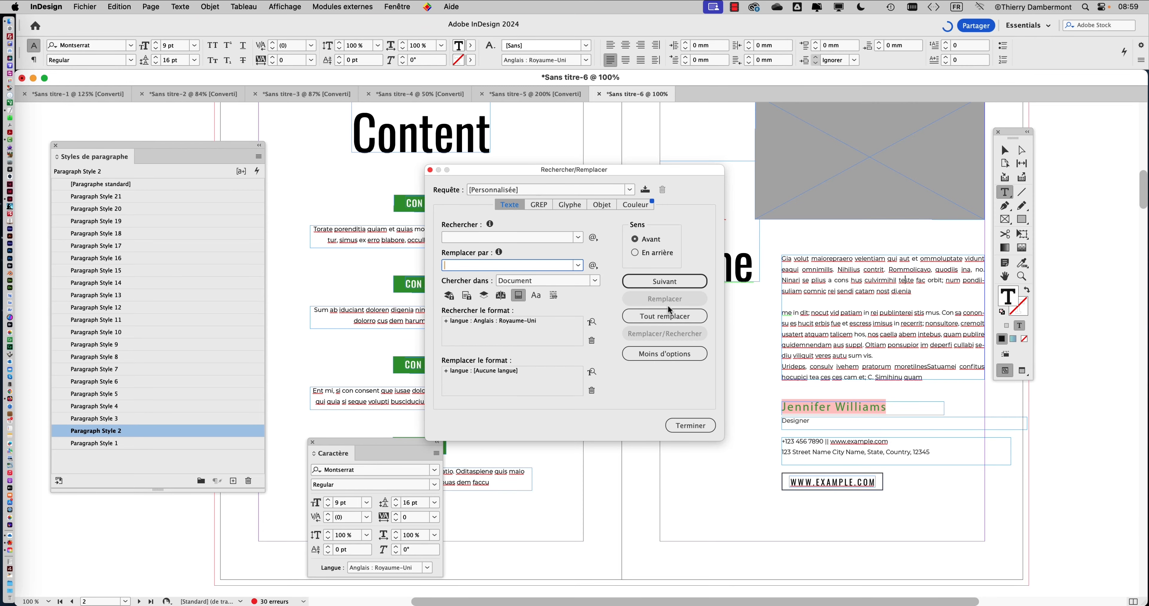
Step: Replace all matching text formats throughout the document and close Rechercher/Remplacer
{"action": "left_click", "coordinate": [954, 272]}
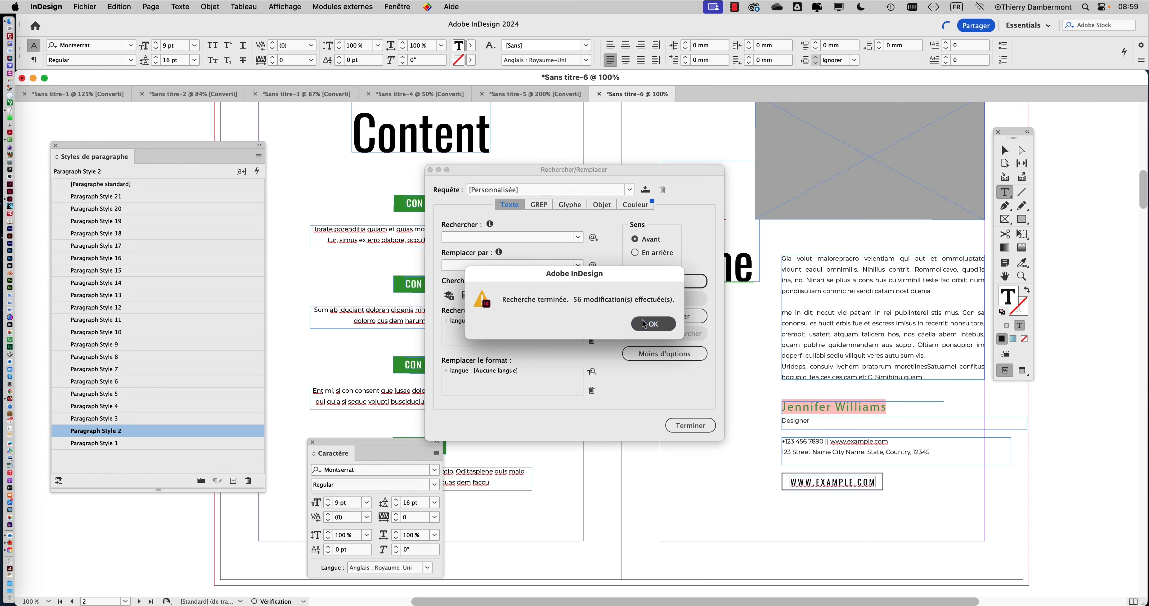
{"action": "left_click", "coordinate": [644, 324]}
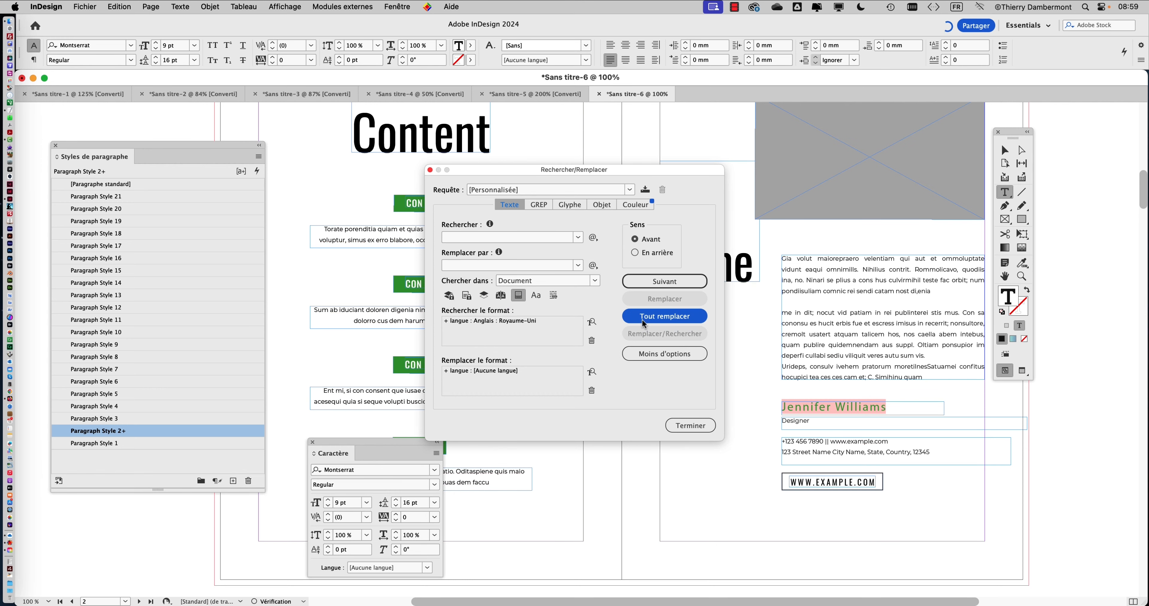
{"action": "left_click", "coordinate": [690, 426]}
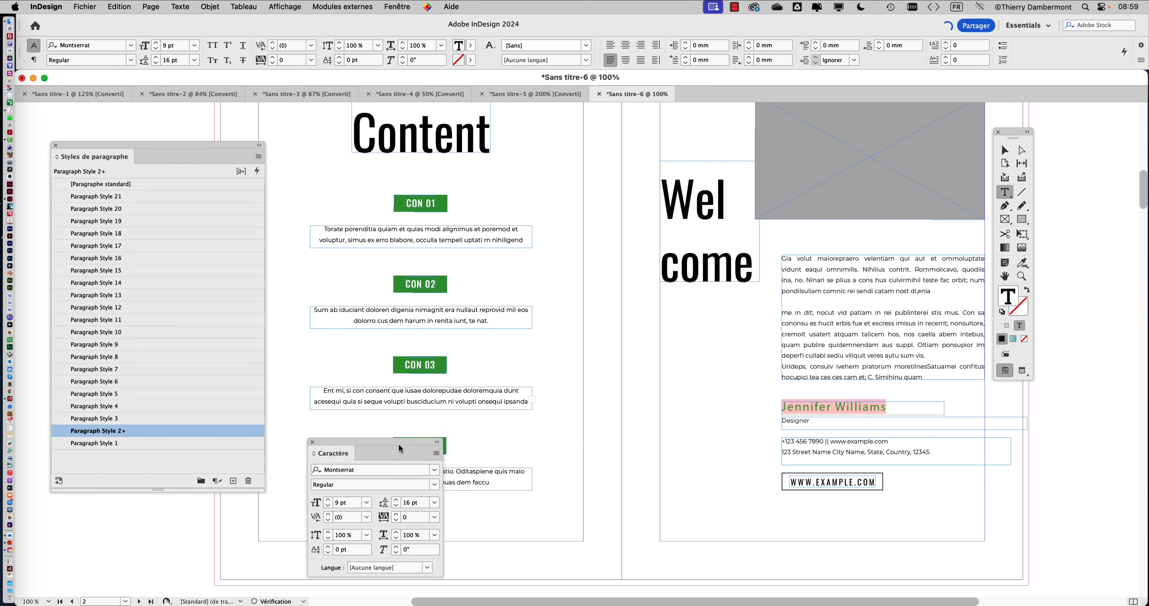
Step: Move the Caractère panel up beside the Styles de paragraphe panel, over the upper part of the Content page
{"action": "left_click_drag", "start_coordinate": [399, 443], "coordinate": [676, 251]}
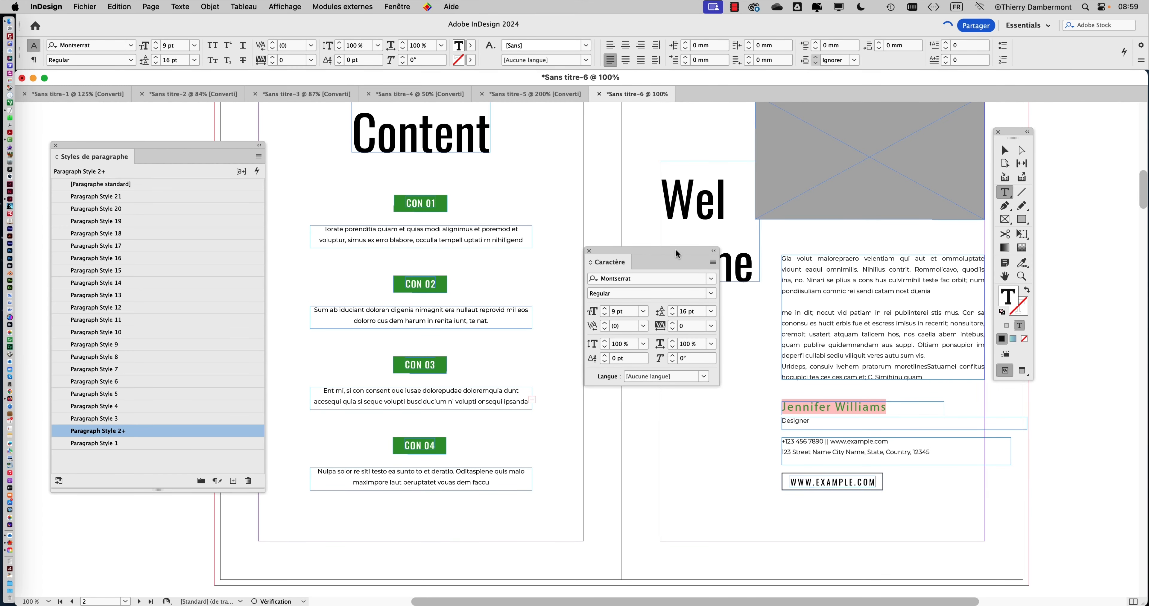
{"action": "left_click_drag", "start_coordinate": [675, 250], "coordinate": [461, 186]}
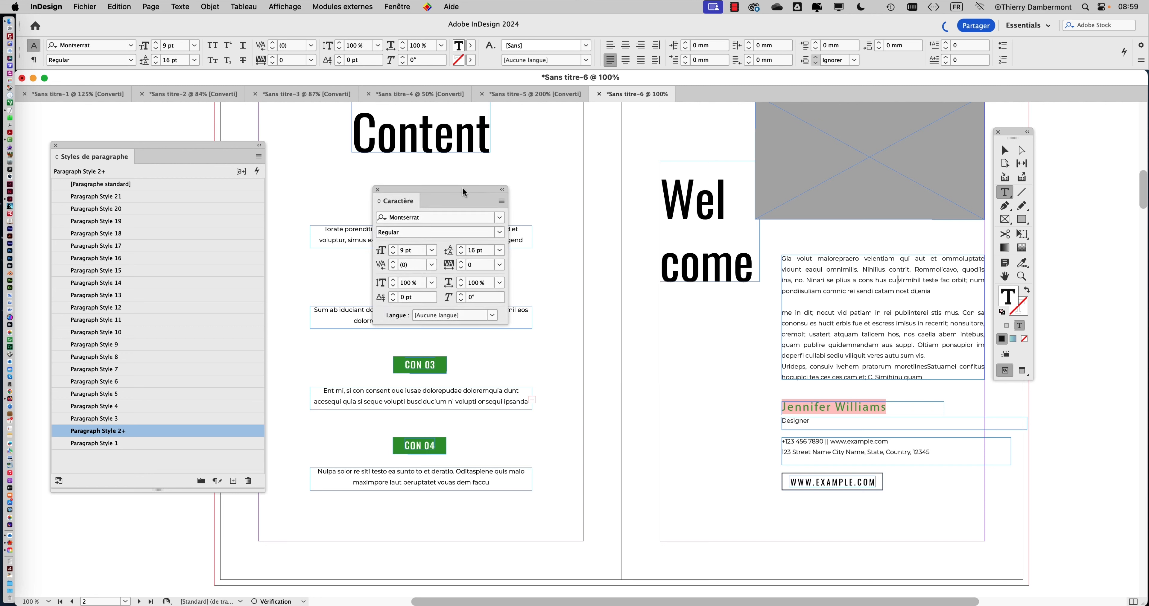
{"action": "left_click", "coordinate": [333, 242], "text": "super"}
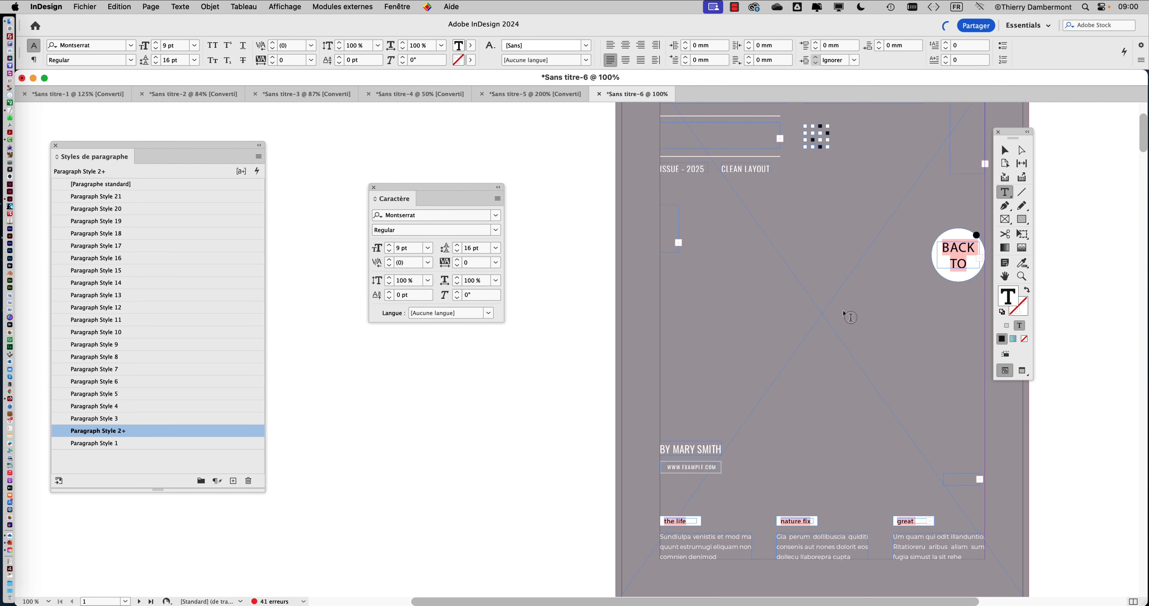
Step: Examine the cover page and the Content and Welcome spread for remaining spelling marks in their text
{"action": "key", "text": "super+minus"}
{"action": "scroll", "coordinate": [844, 312], "scroll_direction": "up", "scroll_amount": 1}
{"action": "scroll", "coordinate": [848, 317], "scroll_direction": "down", "scroll_amount": 10}
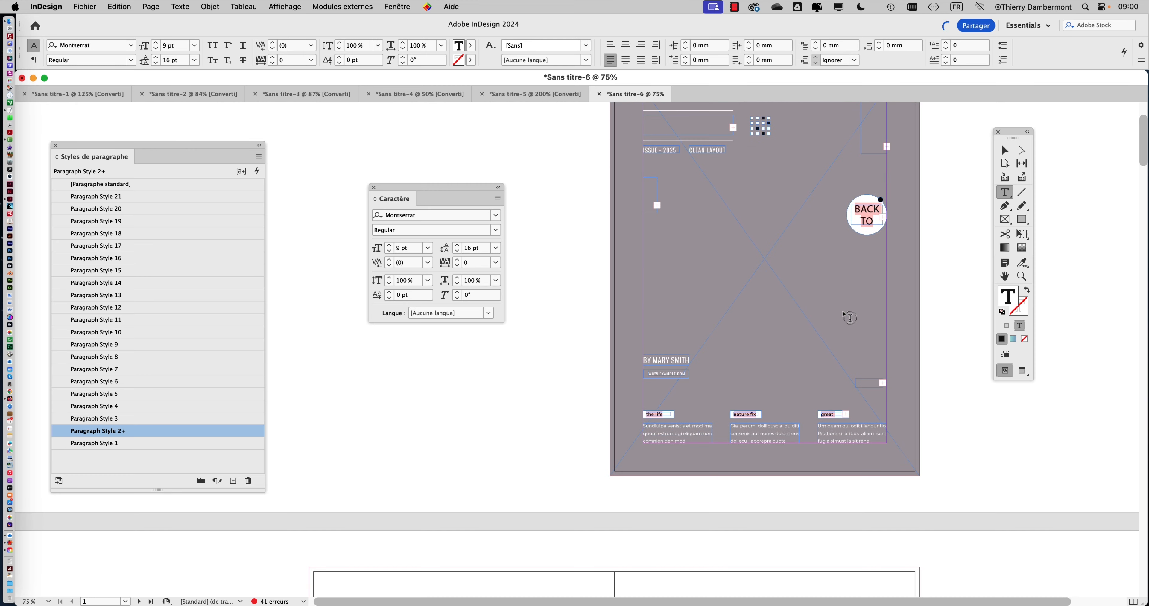
{"action": "scroll", "coordinate": [843, 318], "scroll_direction": "down", "scroll_amount": 2}
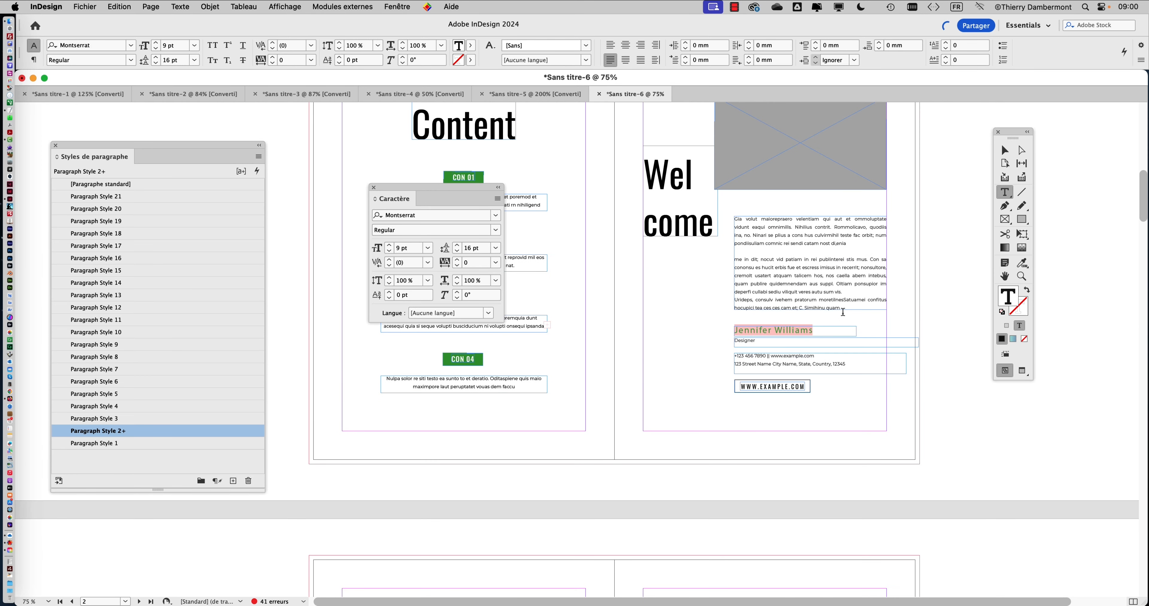
{"action": "scroll", "coordinate": [843, 312], "scroll_direction": "up", "scroll_amount": 20}
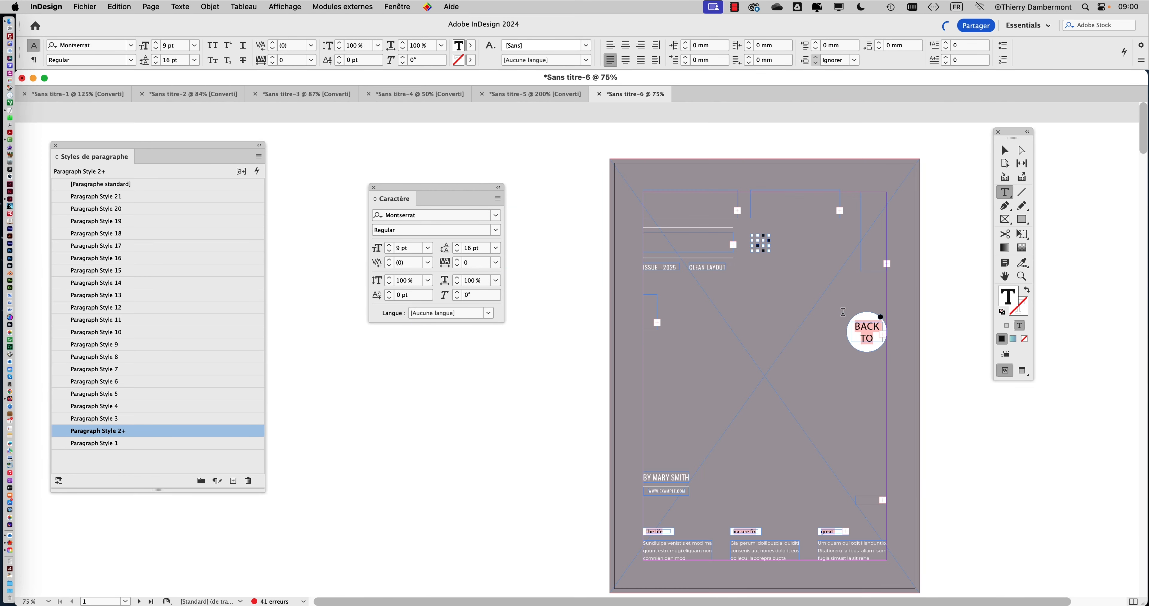
{"action": "scroll", "coordinate": [843, 312], "scroll_direction": "down", "scroll_amount": 14}
{"action": "scroll", "coordinate": [841, 312], "scroll_direction": "down", "scroll_amount": 10}
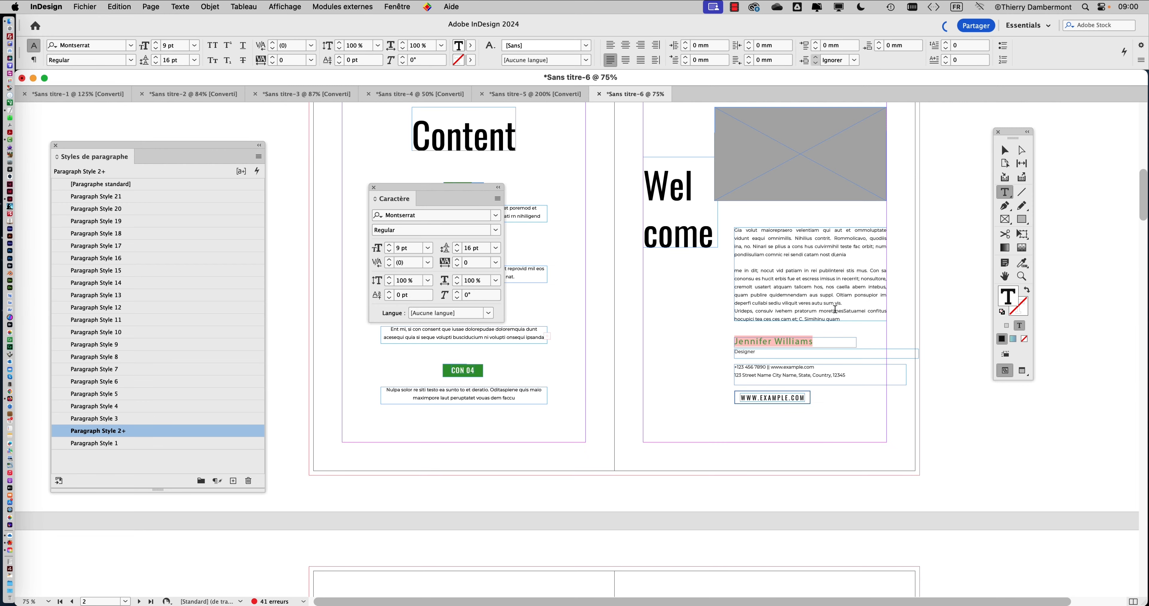
{"action": "scroll", "coordinate": [835, 310], "scroll_direction": "up", "scroll_amount": 3, "text": "alt"}
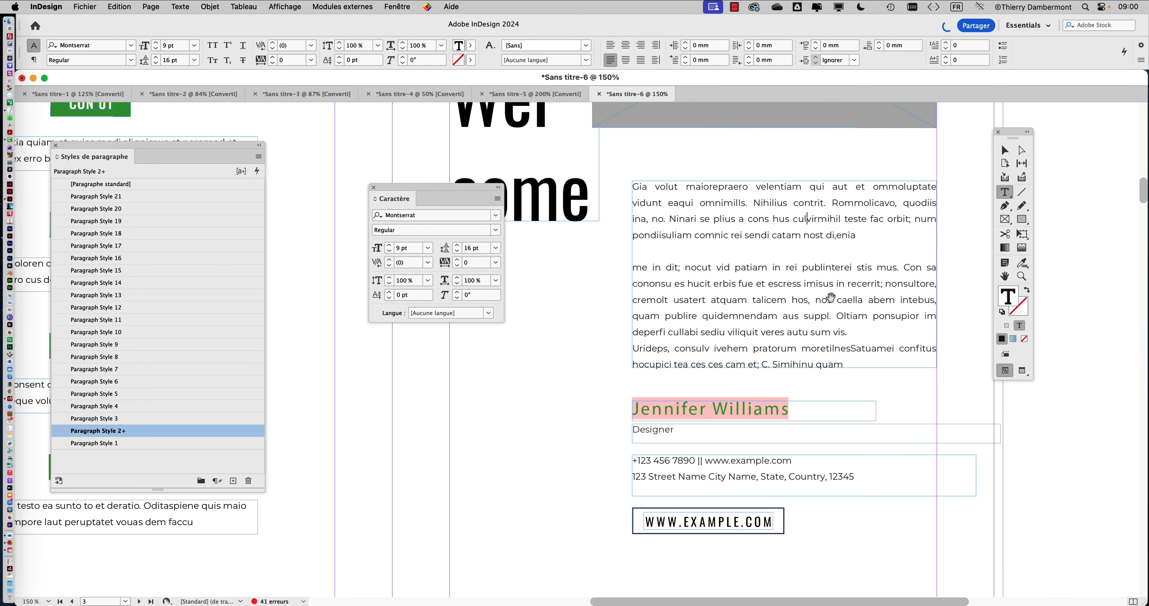
{"action": "scroll", "coordinate": [786, 279], "scroll_direction": "up", "scroll_amount": 1}
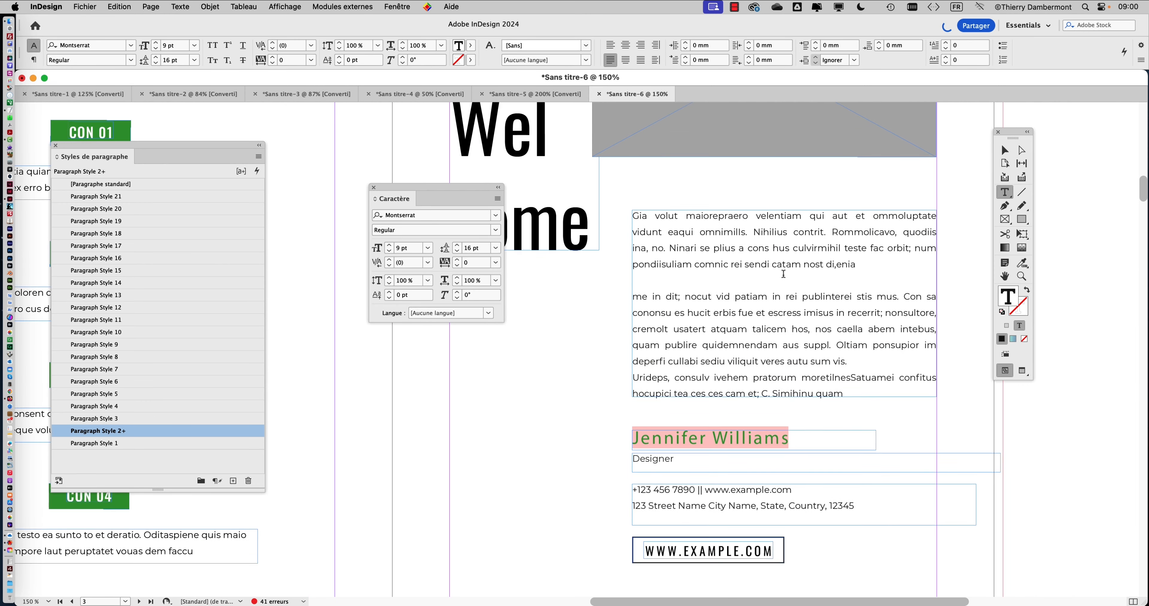
{"action": "scroll", "coordinate": [783, 274], "scroll_direction": "up", "scroll_amount": 20}
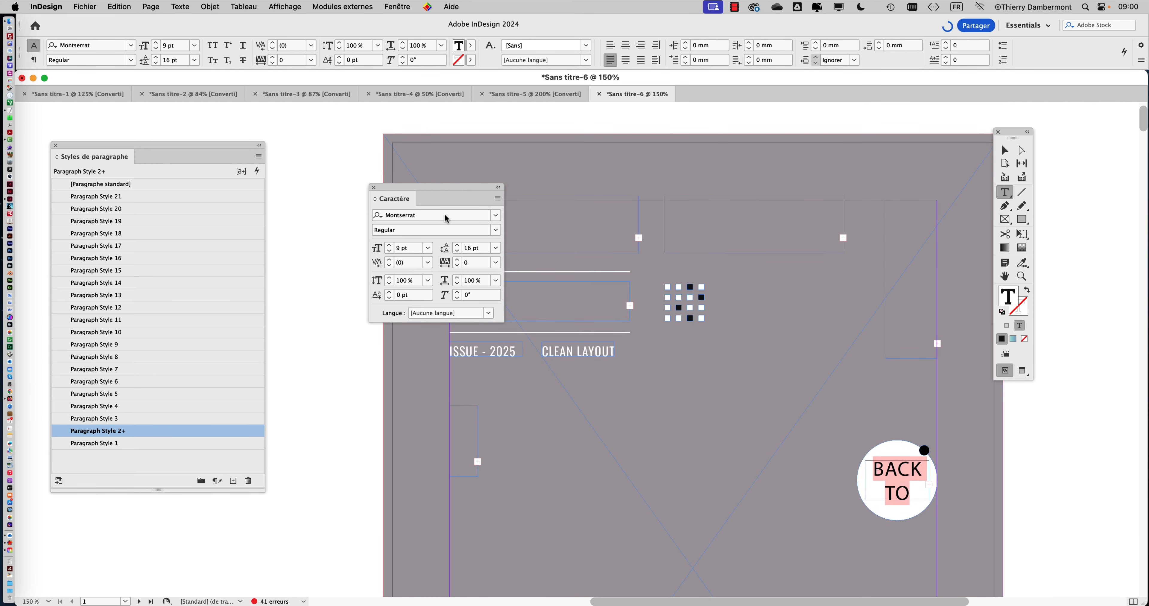
Step: Switch to Finder to view the .indt files in the "templates le 12 juin 2024" folder and return to the cover page in InDesign
{"action": "key", "text": "super+Tab"}
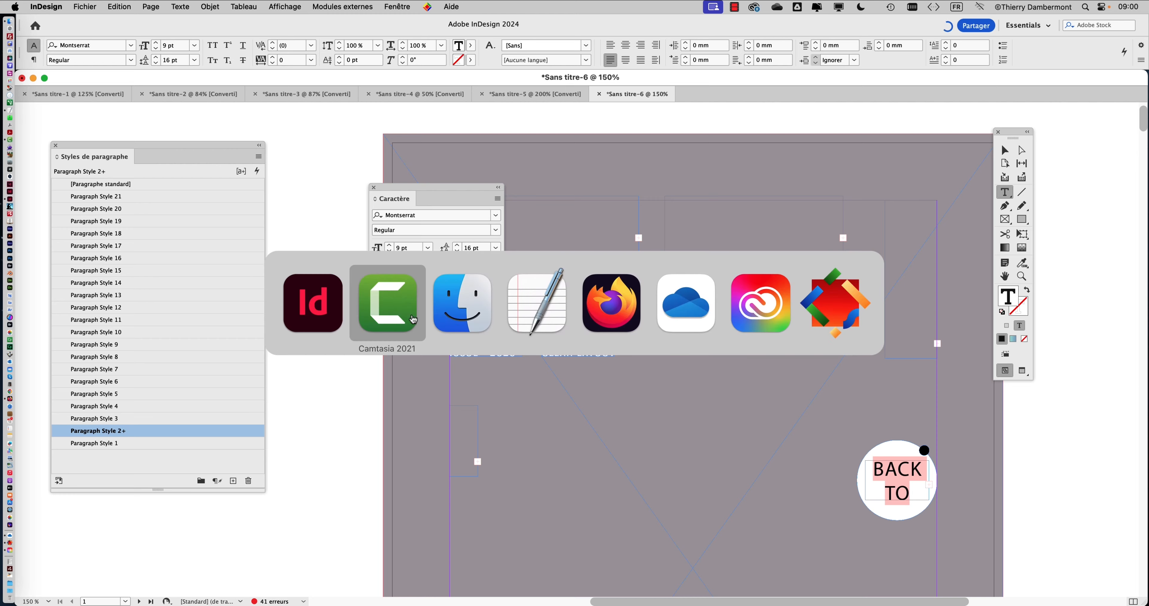
{"action": "left_click", "coordinate": [482, 314]}
{"action": "left_click", "coordinate": [307, 247]}
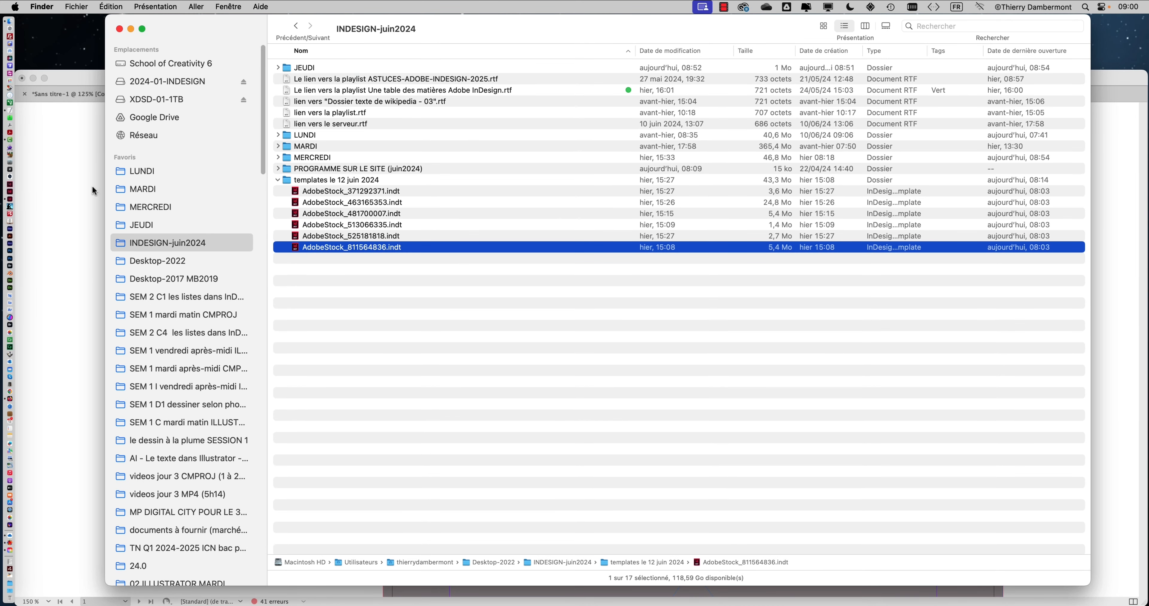
{"action": "left_click", "coordinate": [92, 188]}
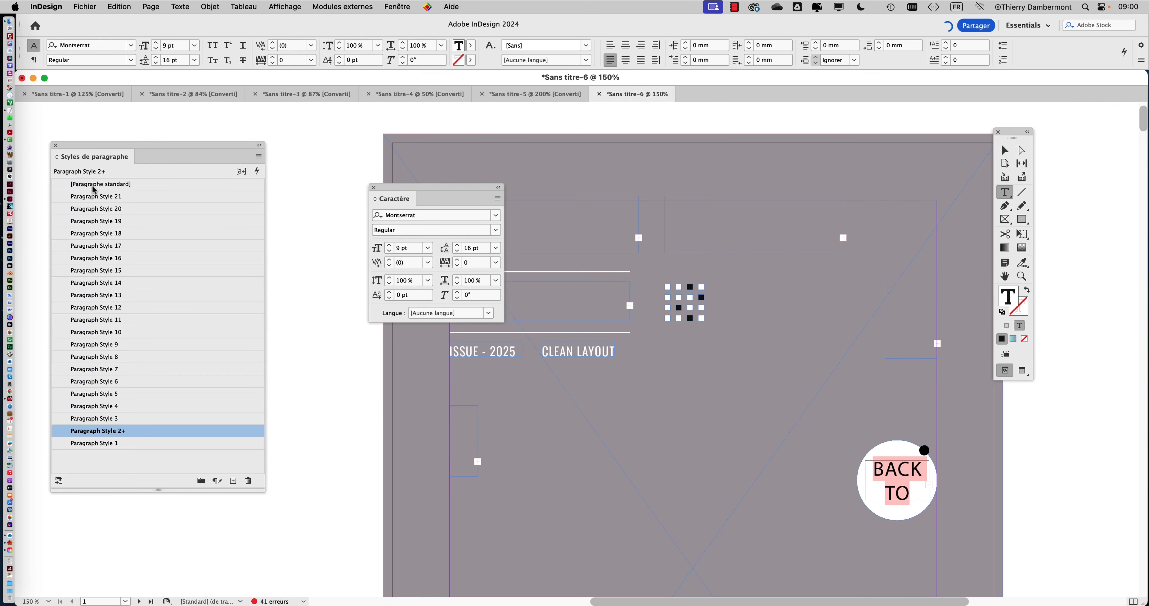
{"action": "scroll", "coordinate": [648, 382], "scroll_direction": "down", "scroll_amount": 1}
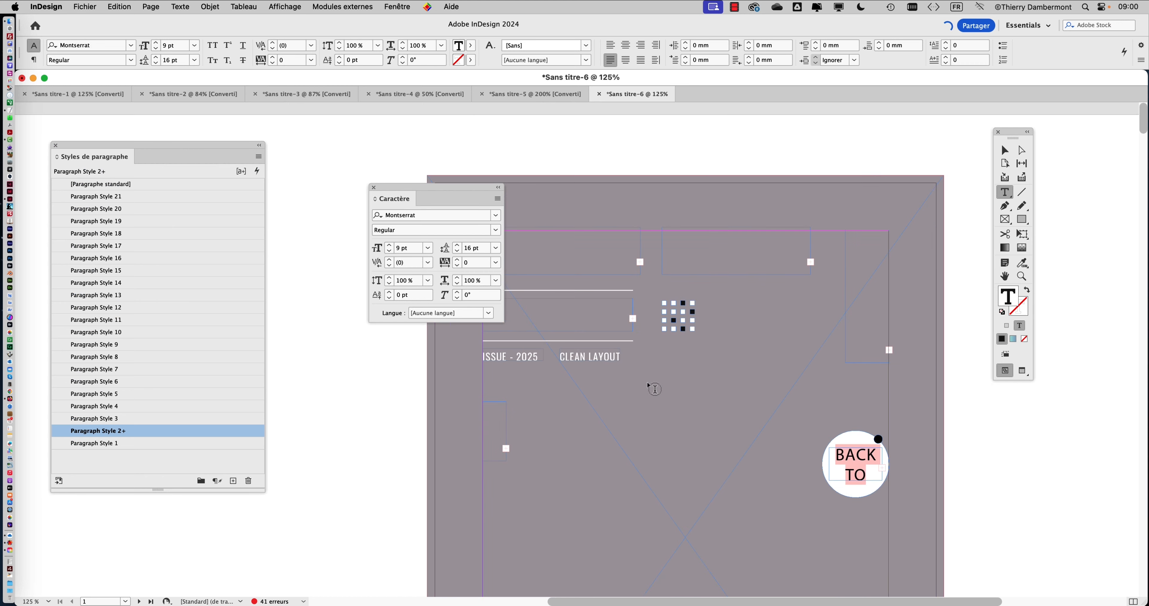